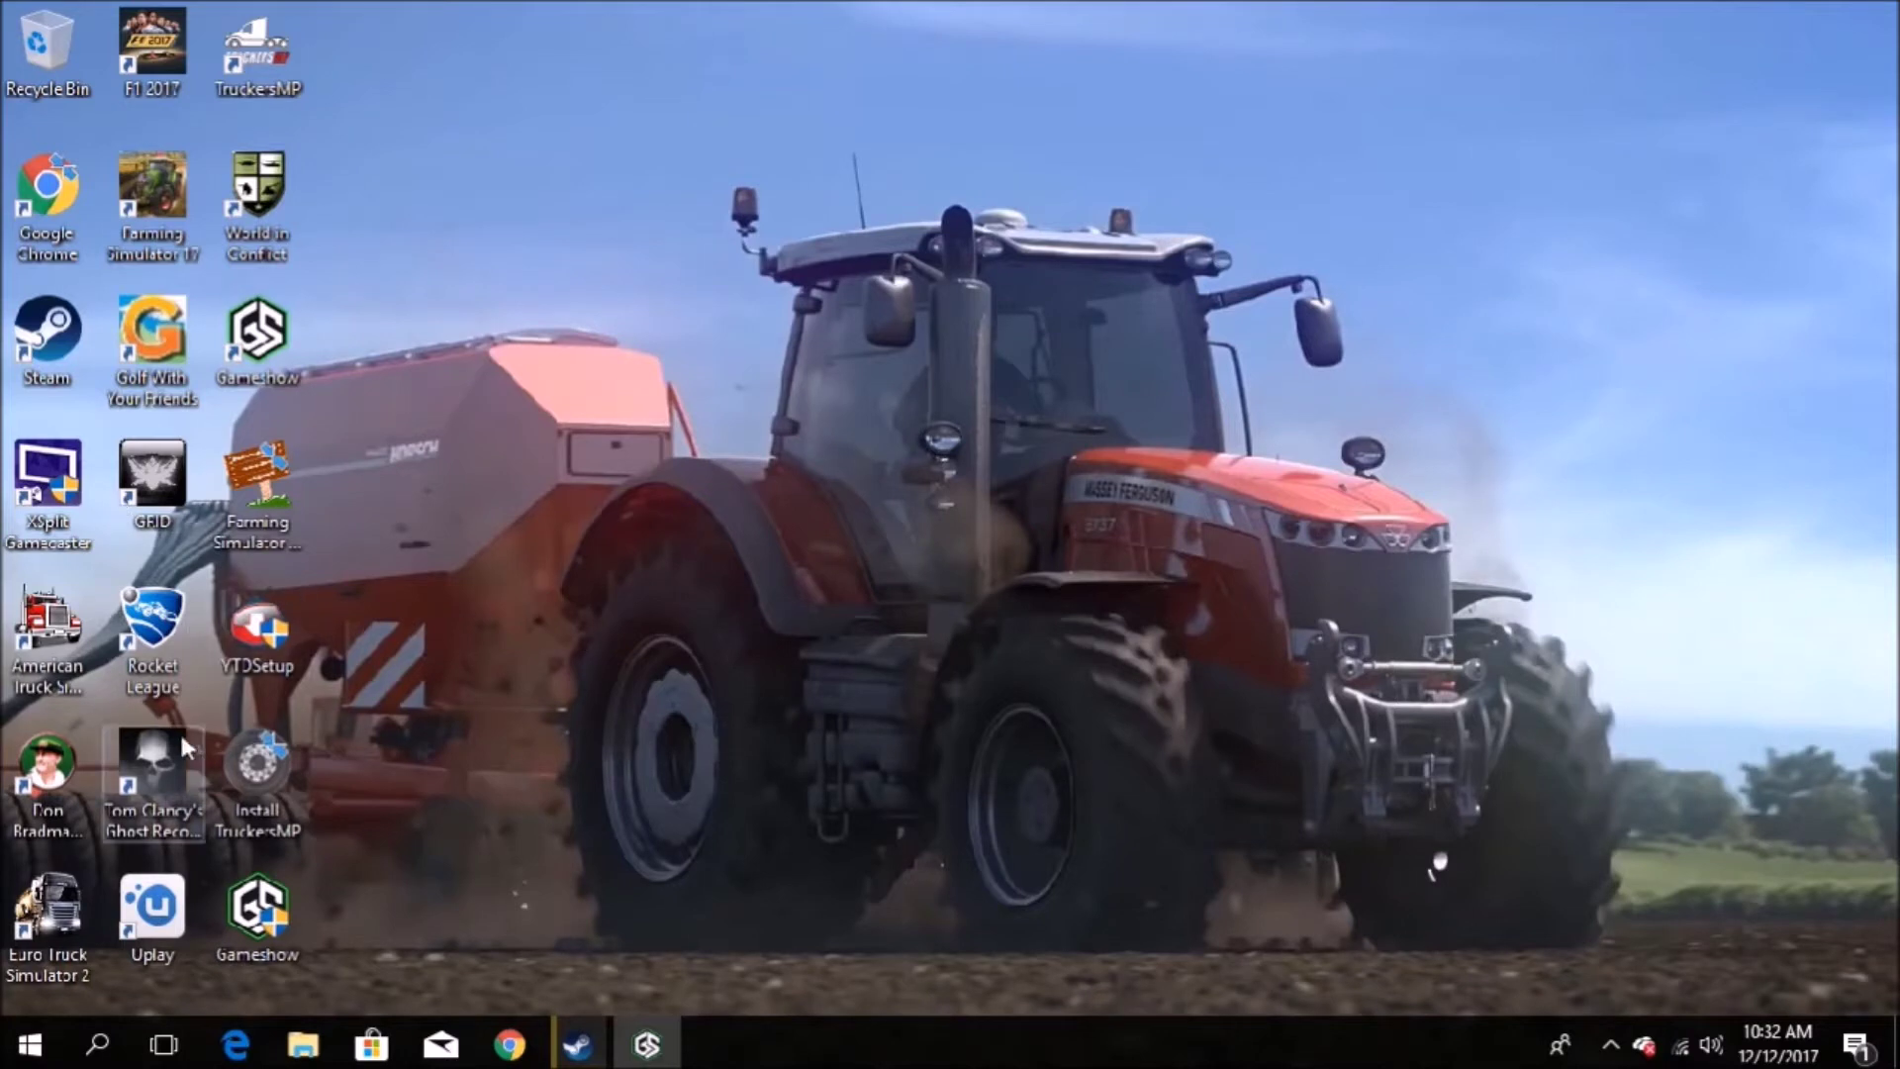
# Move the Farming Simulator 17 Savegame Editor icon to an empty area of the desktop and launch Farming Simulator 17
pyautogui.moveTo(256, 500); pyautogui.dragTo(837, 85)
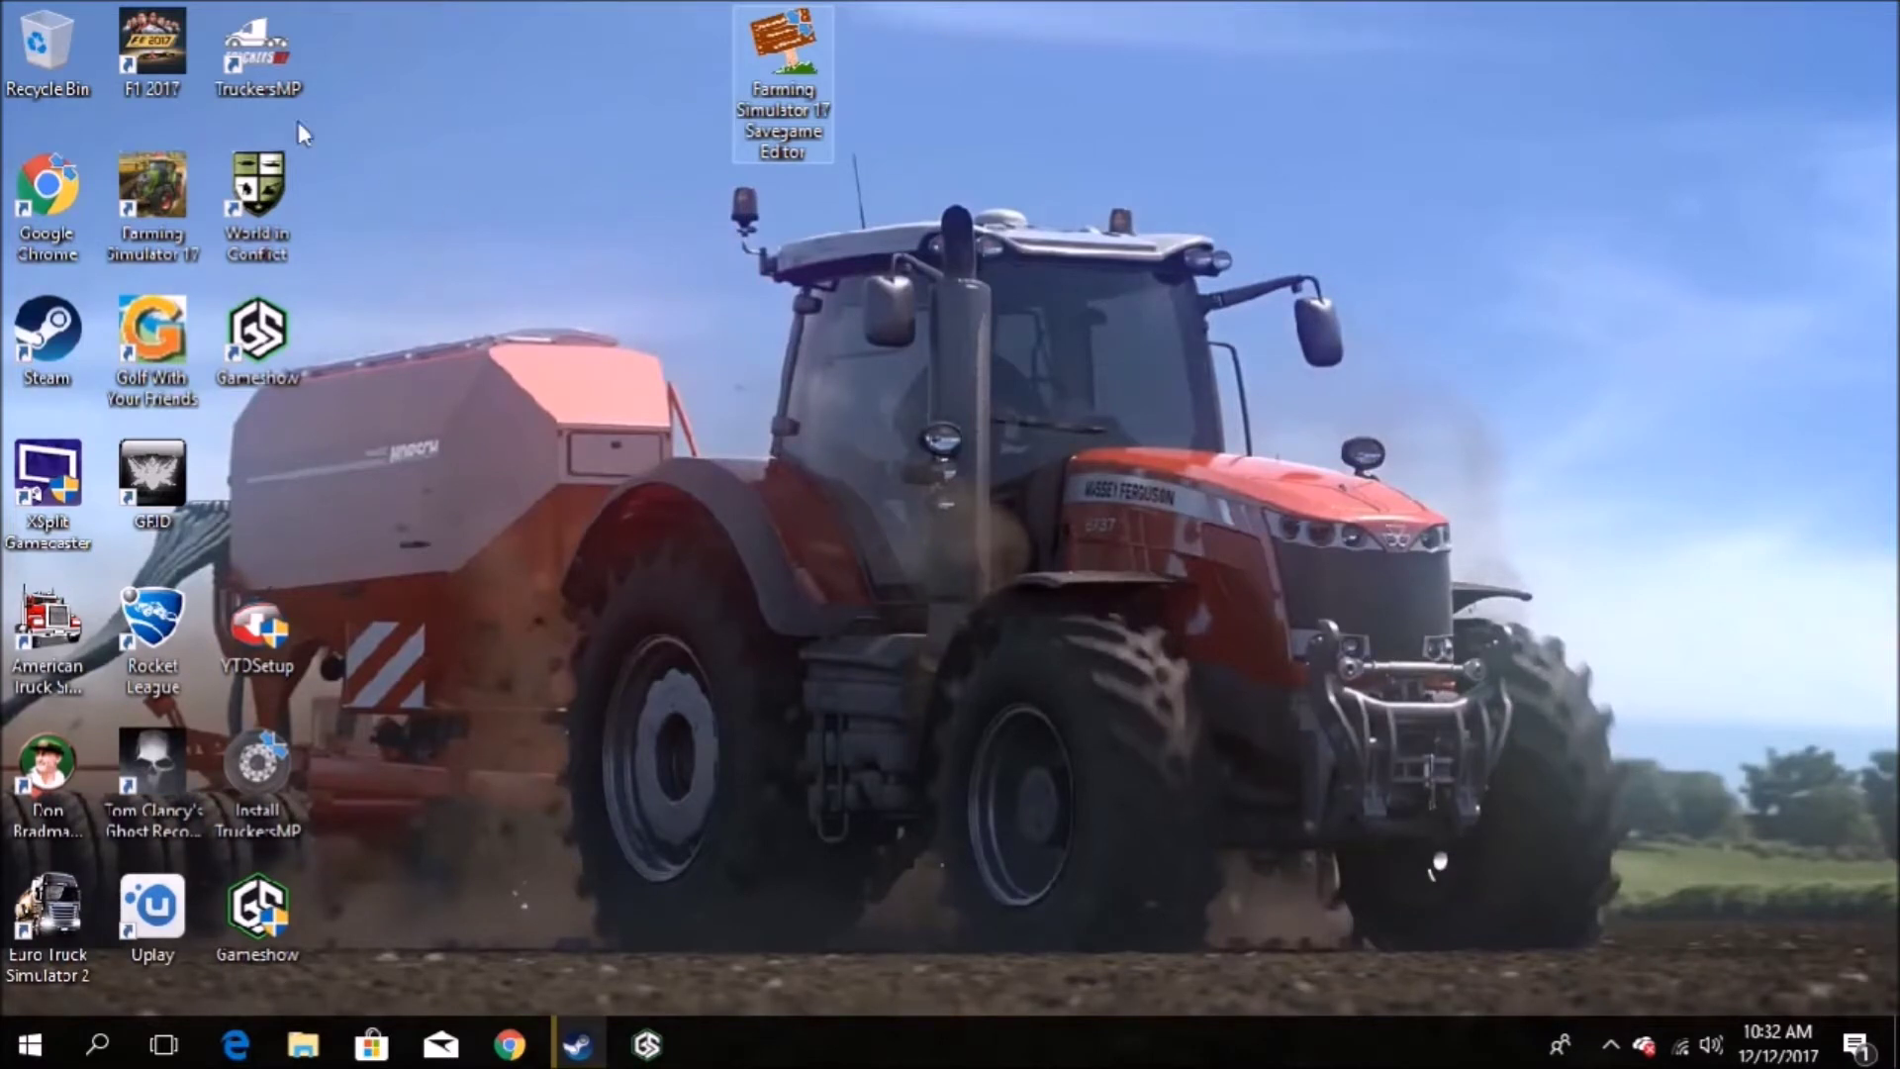
pyautogui.click(157, 230)
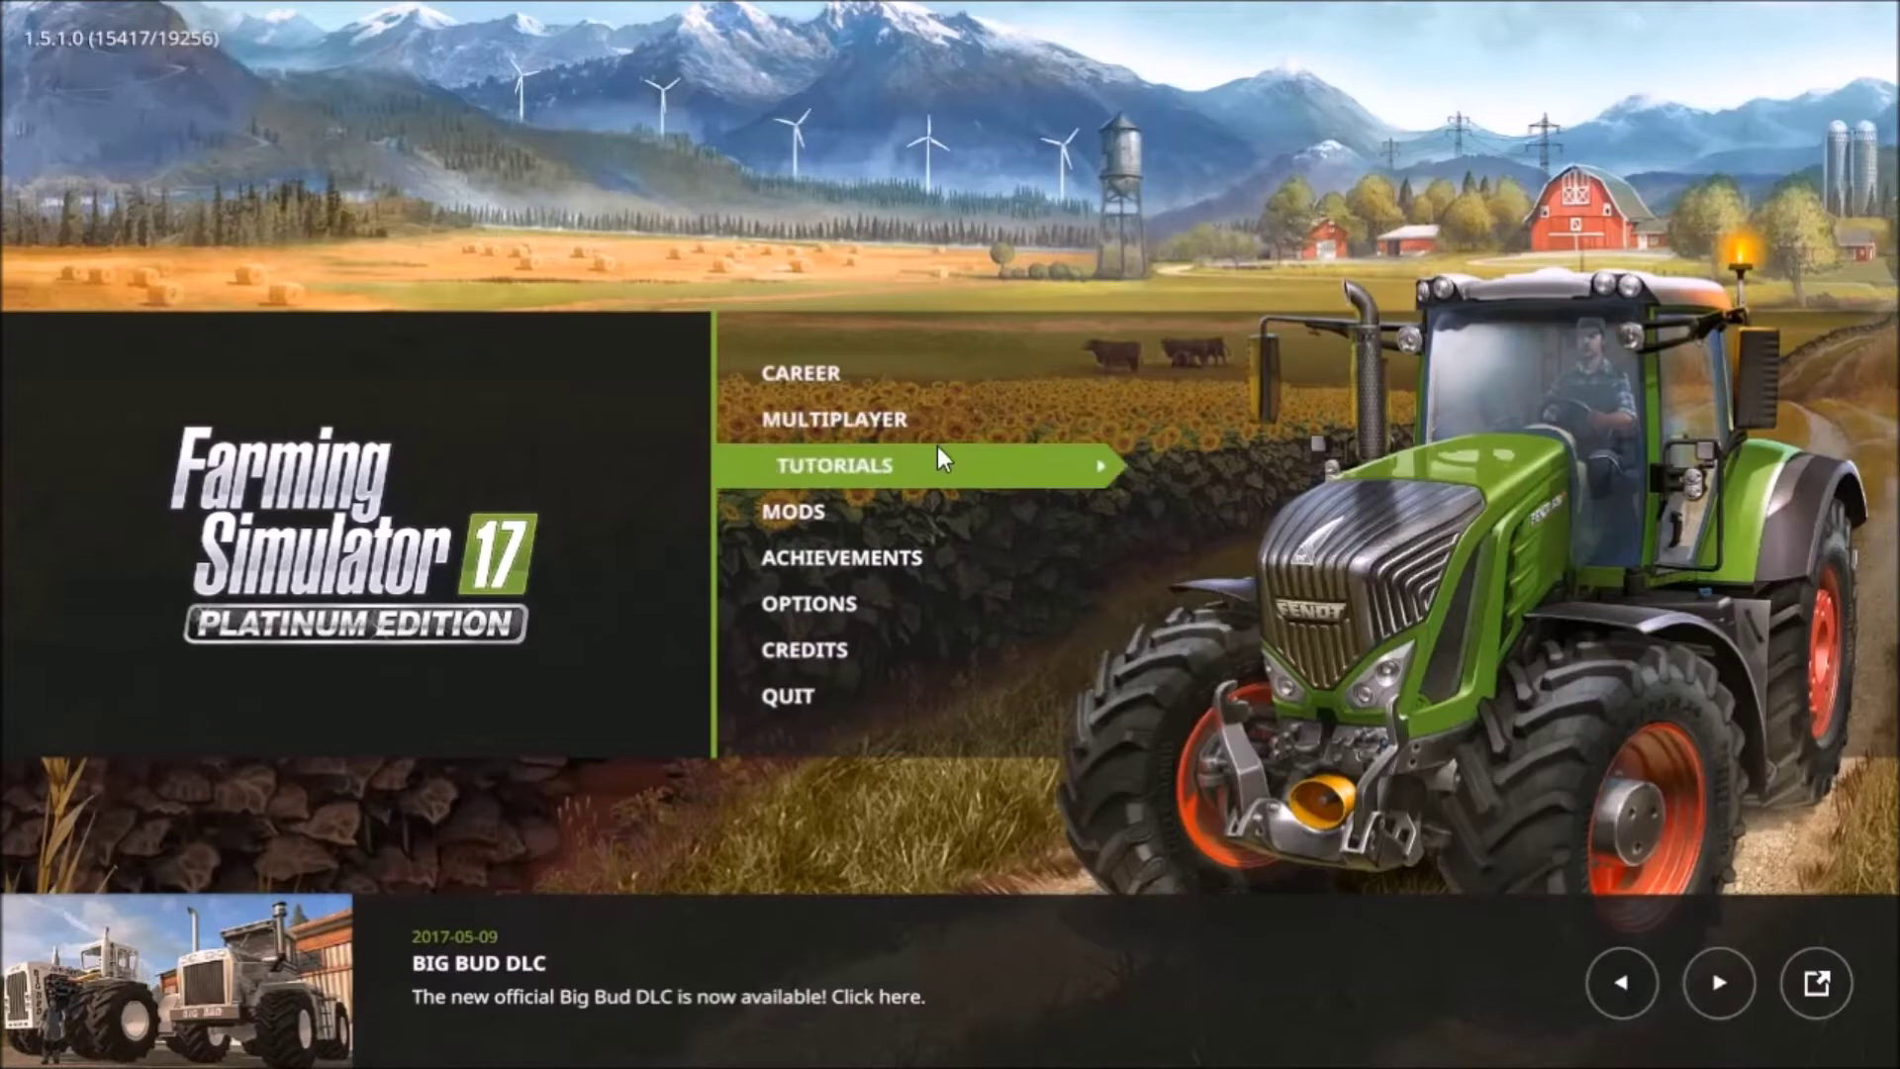
# Begin a new career in the unused Savegame 3 with the Easy difficulty
pyautogui.click(821, 377)
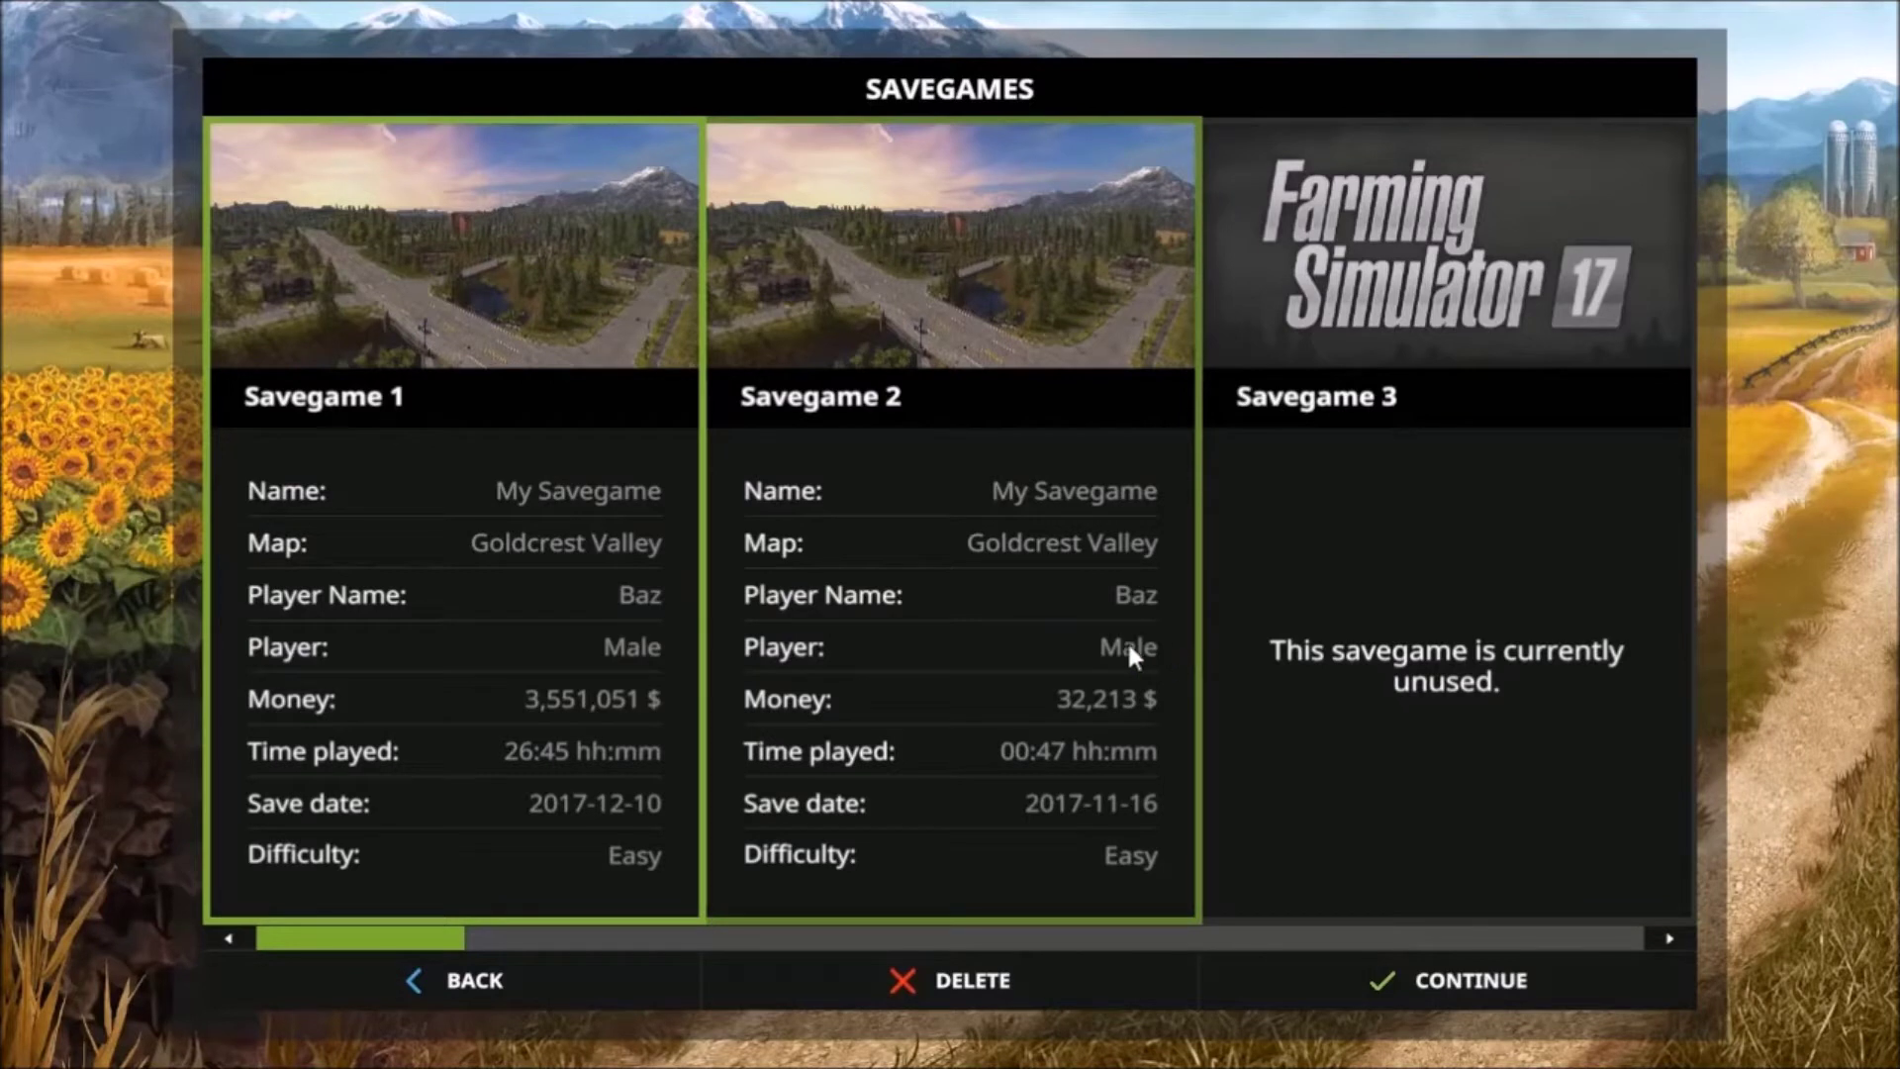
pyautogui.click(1464, 556)
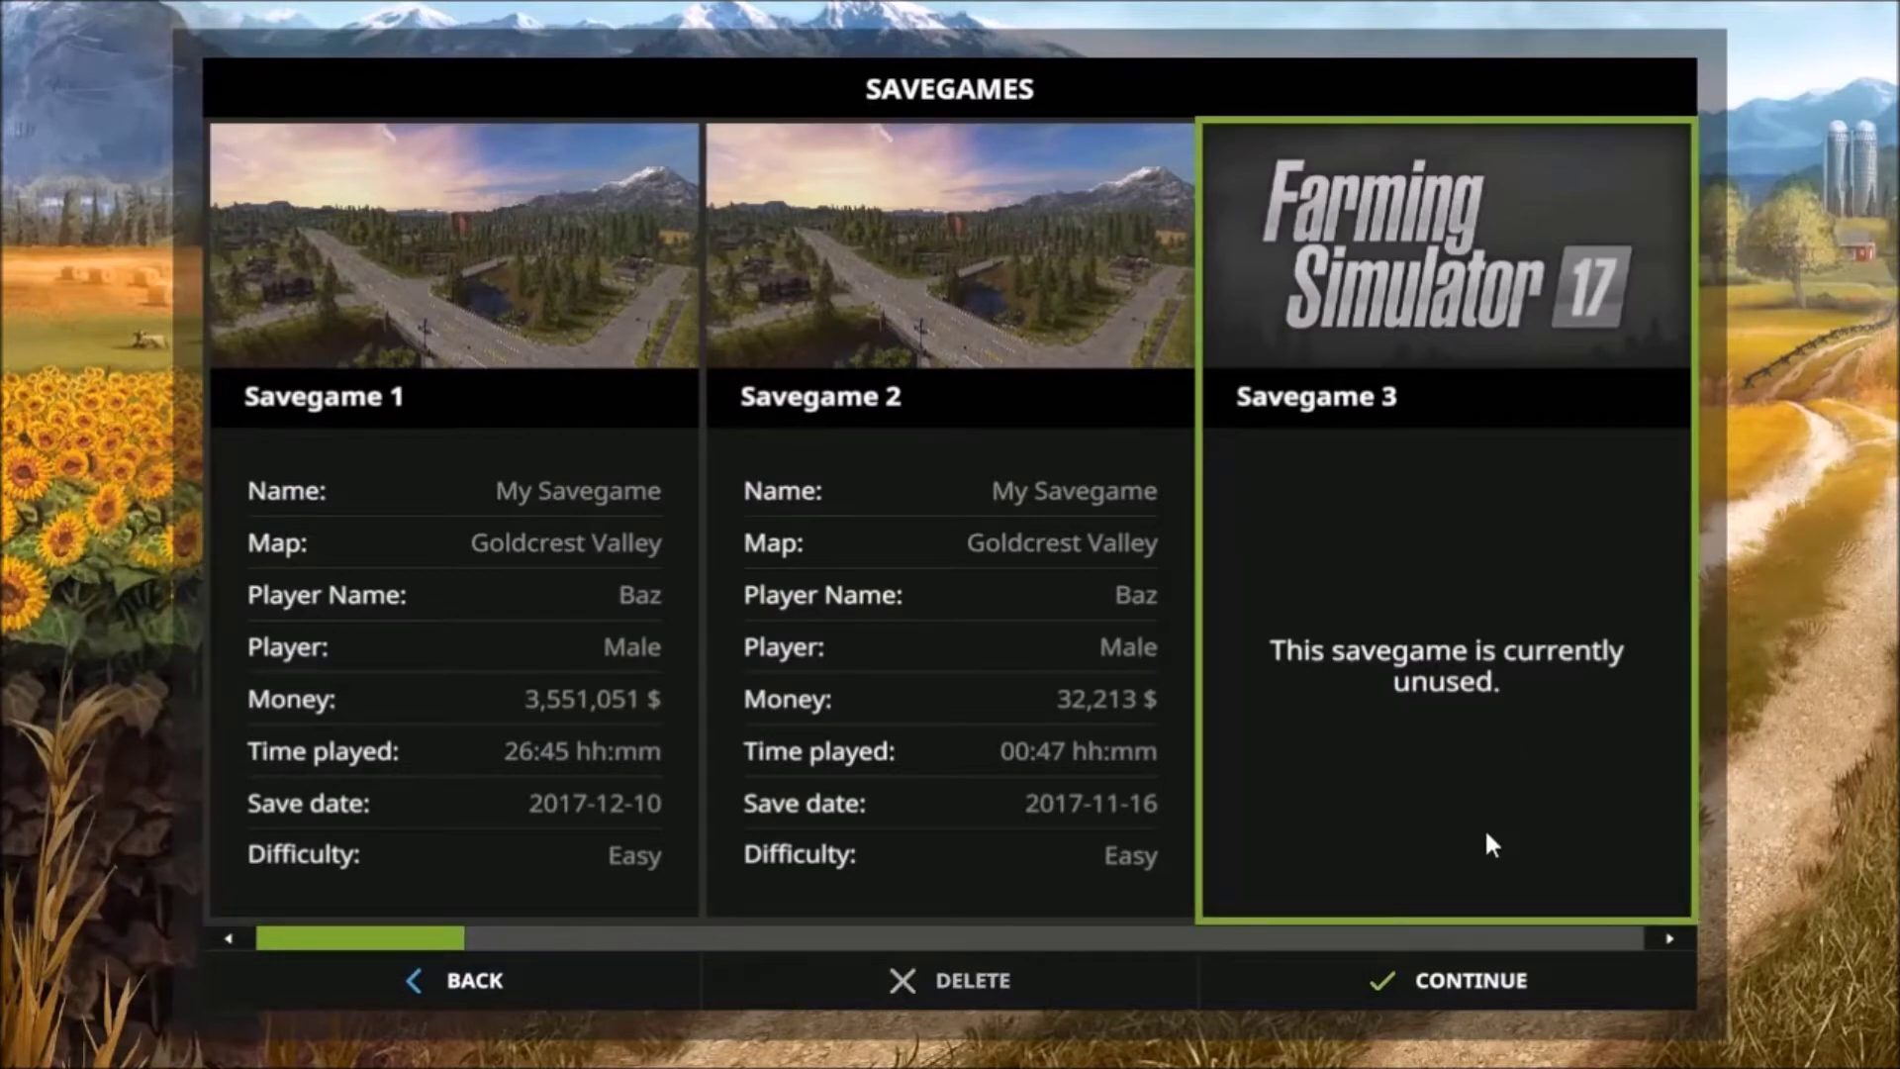
pyautogui.click(1468, 971)
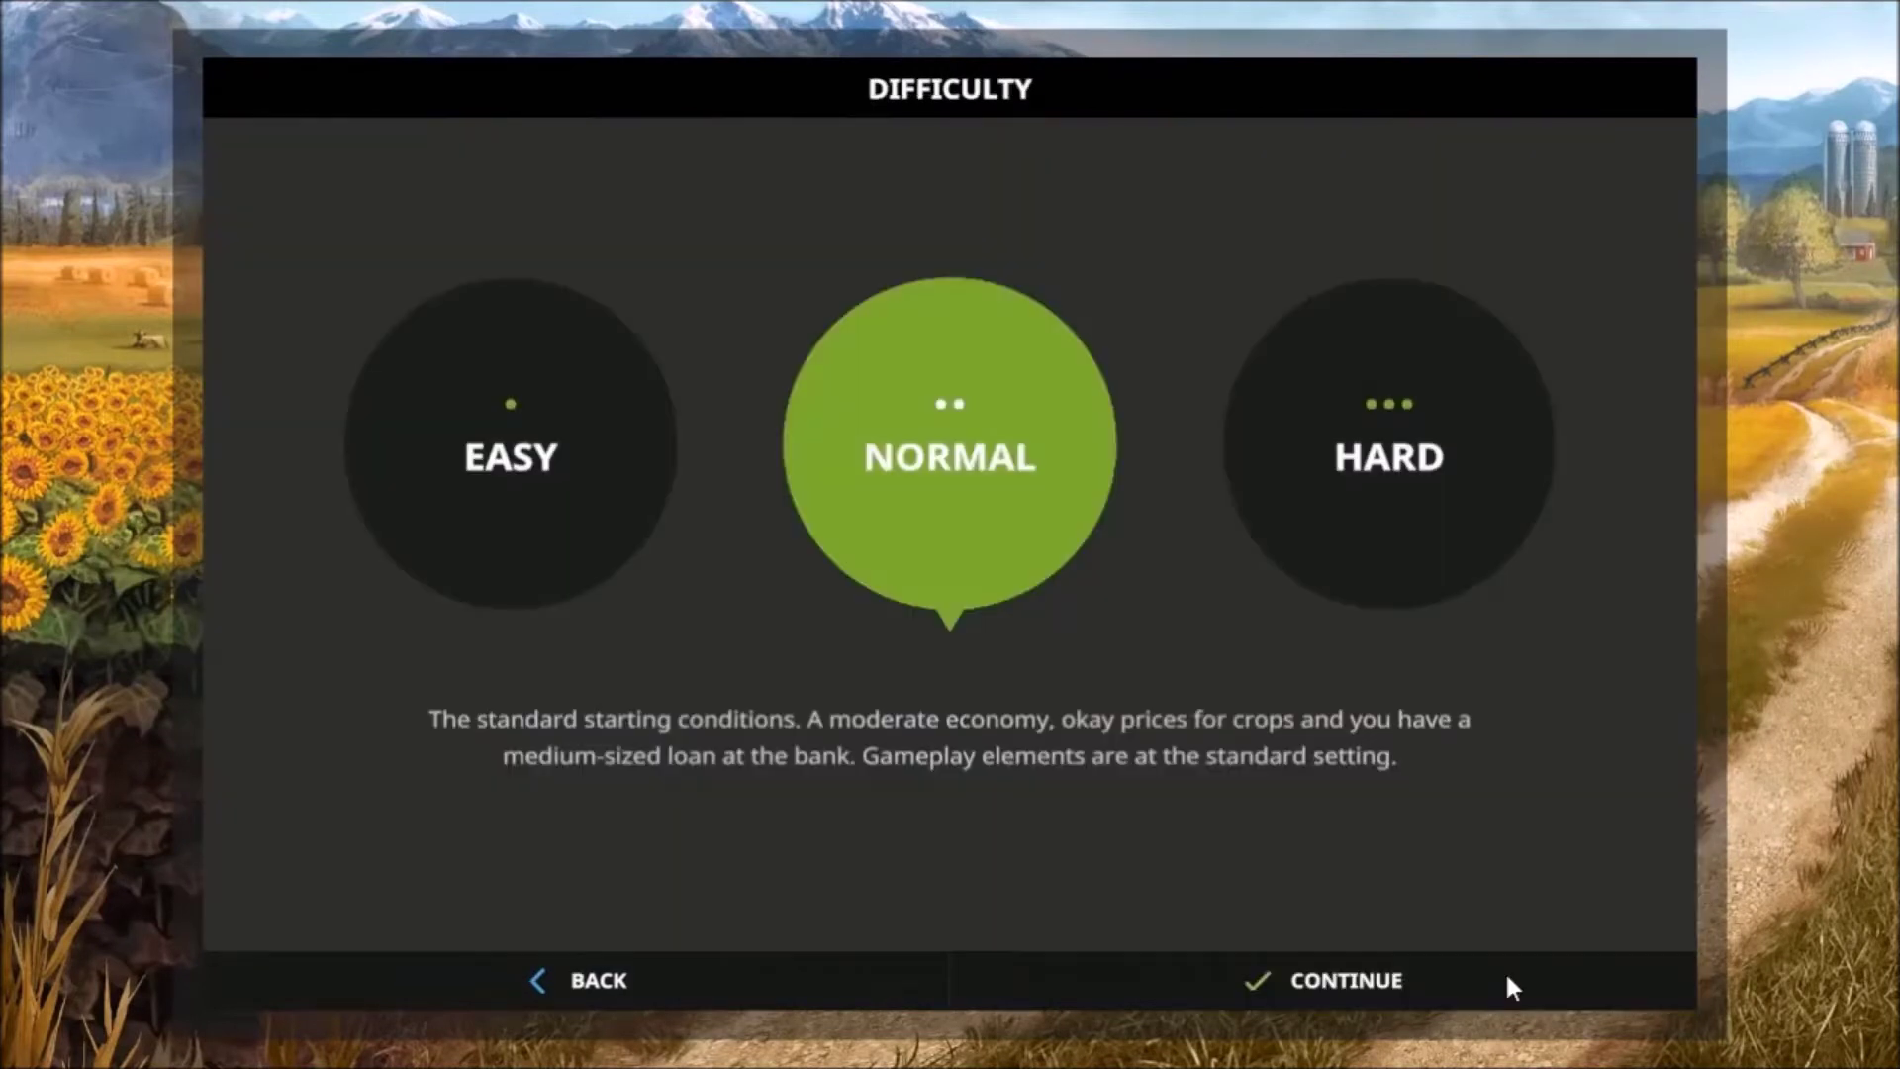
pyautogui.click(542, 465)
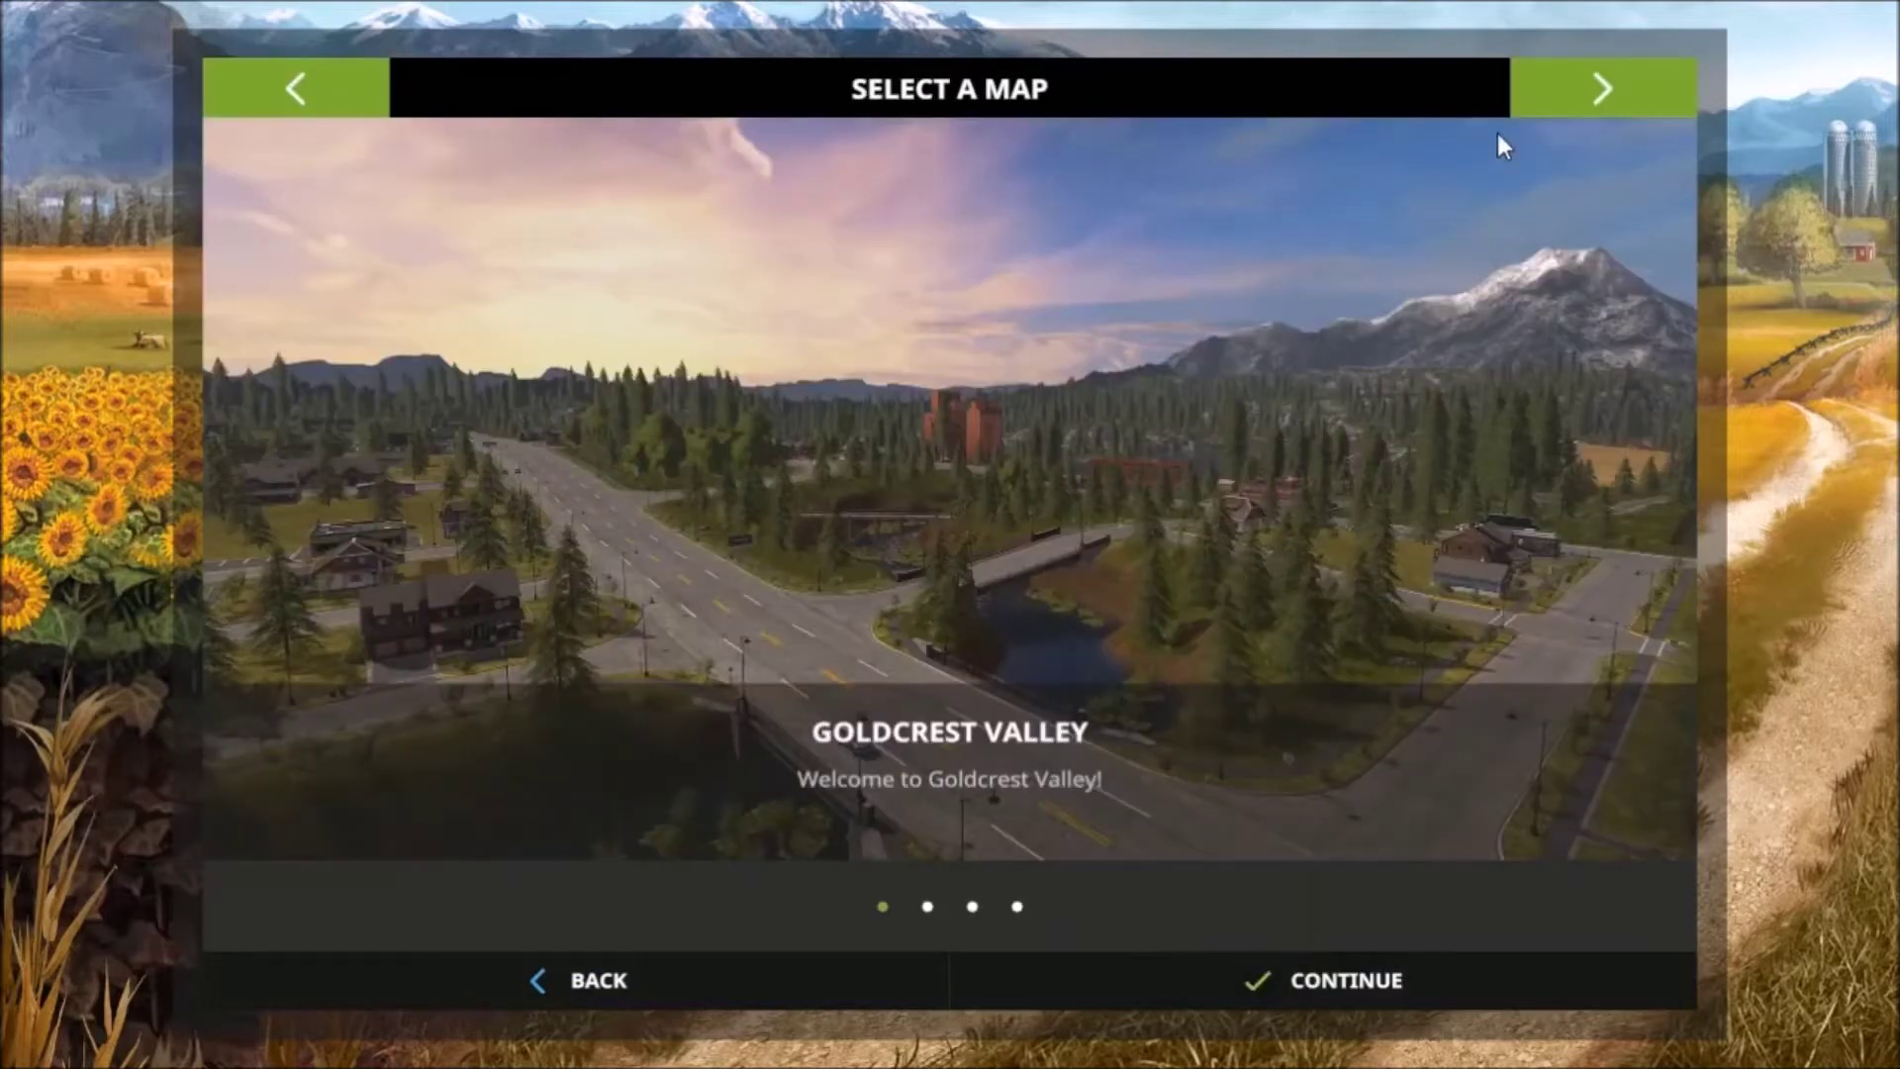
# Browse the available maps, choose Goldcrest Valley and accept the preset male character
pyautogui.click(1596, 97)
pyautogui.click(1595, 97)
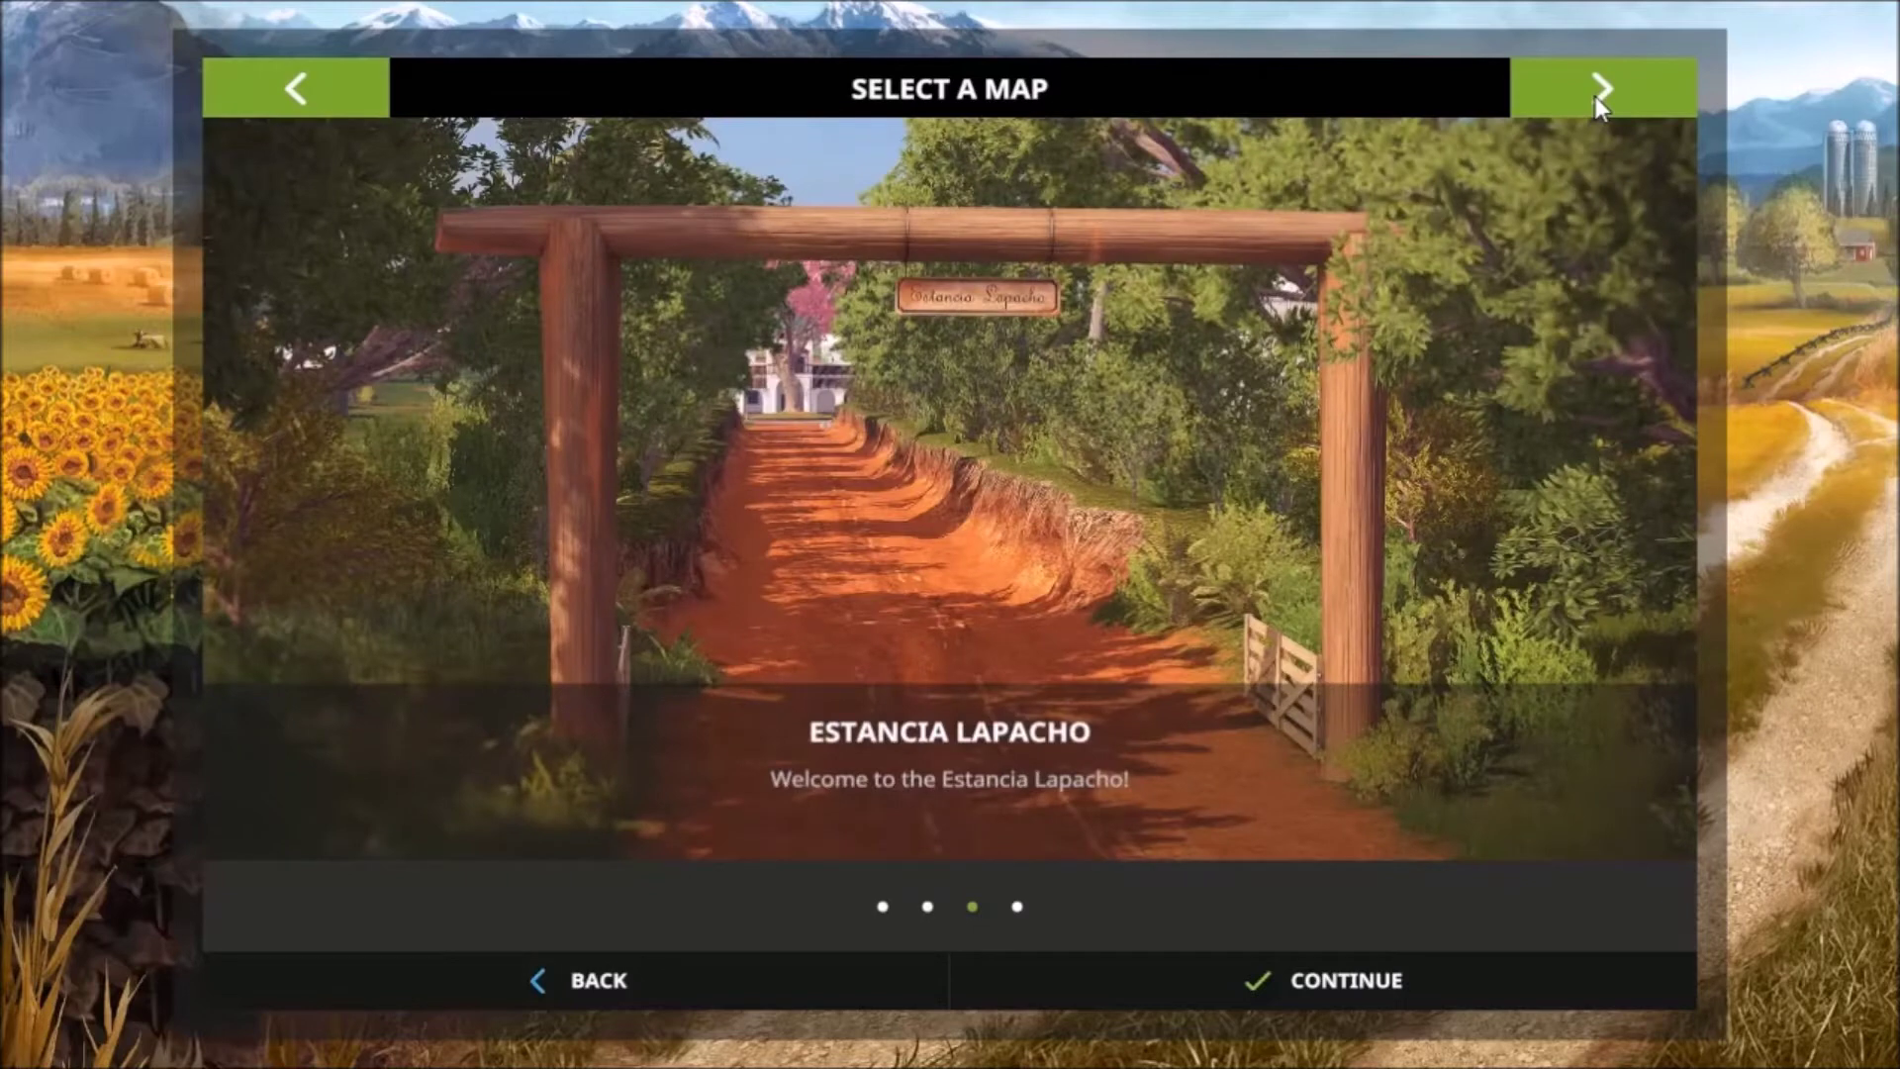
pyautogui.click(311, 103)
pyautogui.click(311, 103)
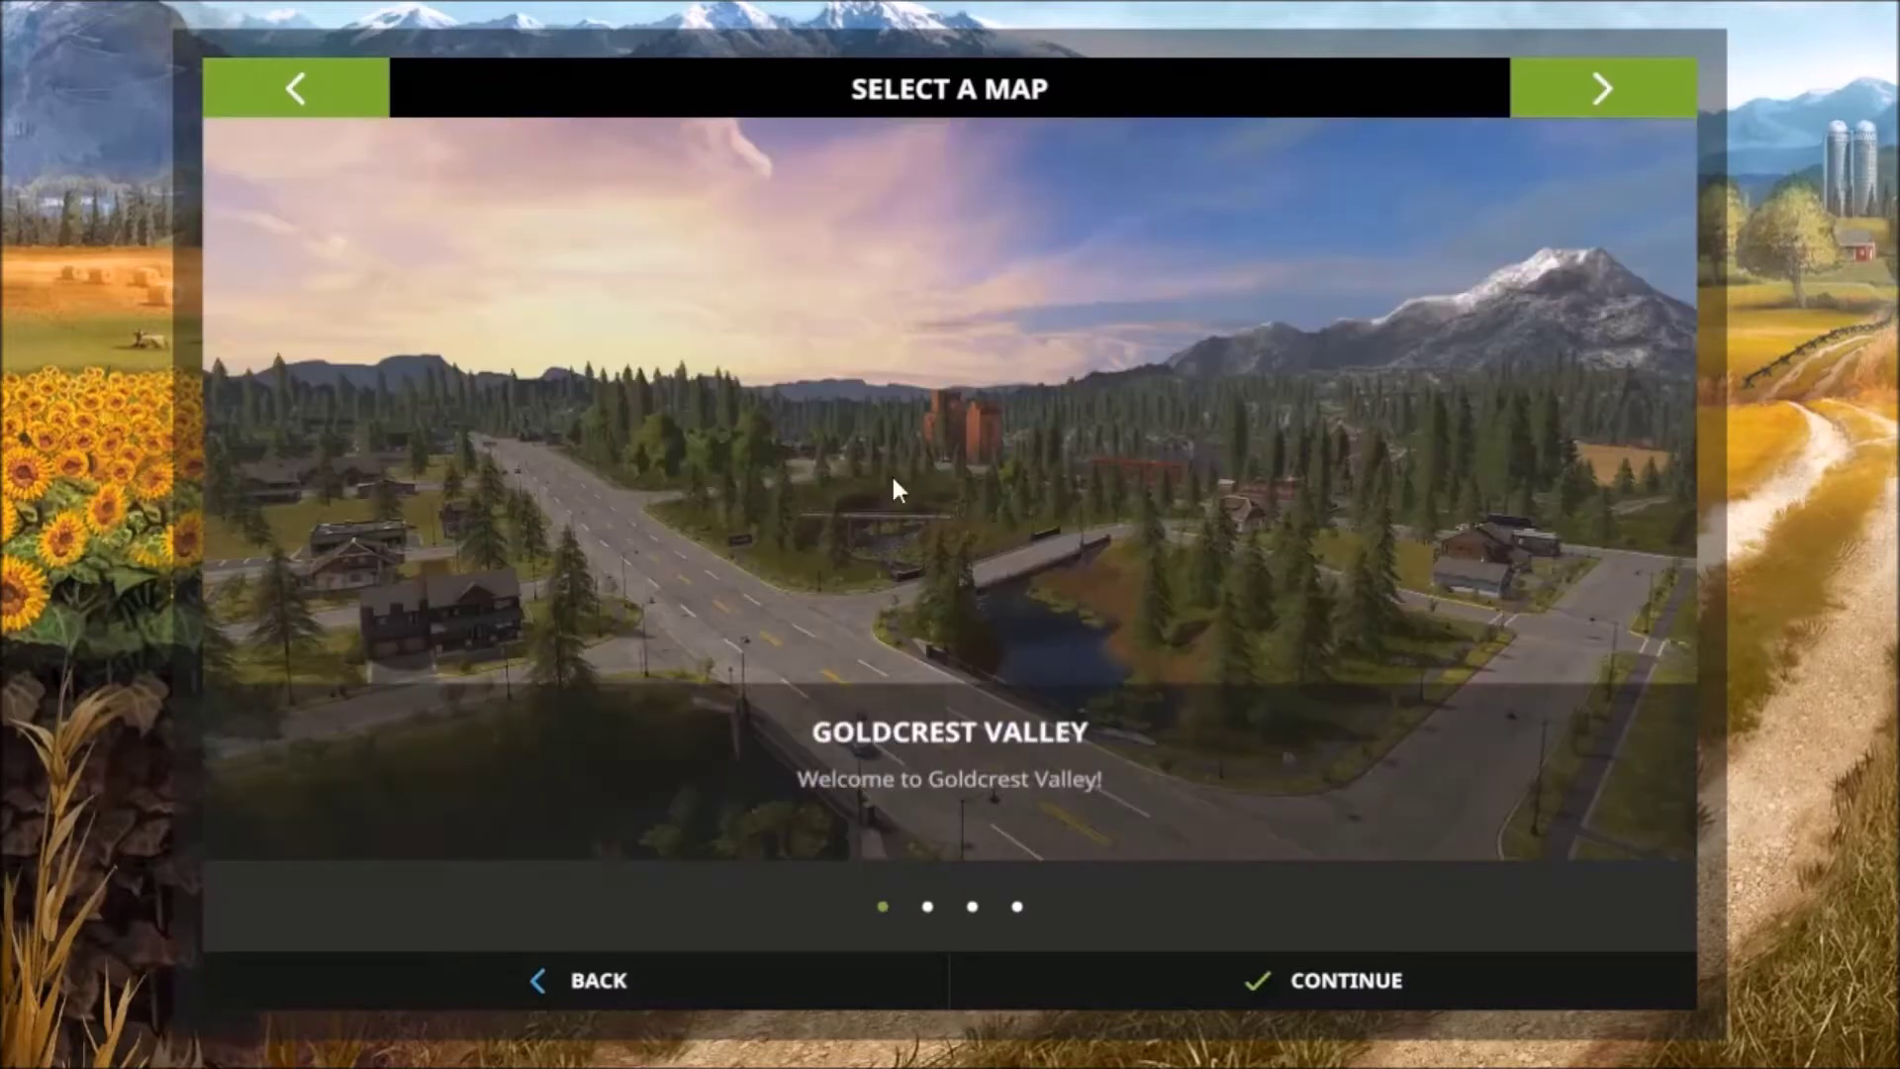
pyautogui.click(1326, 978)
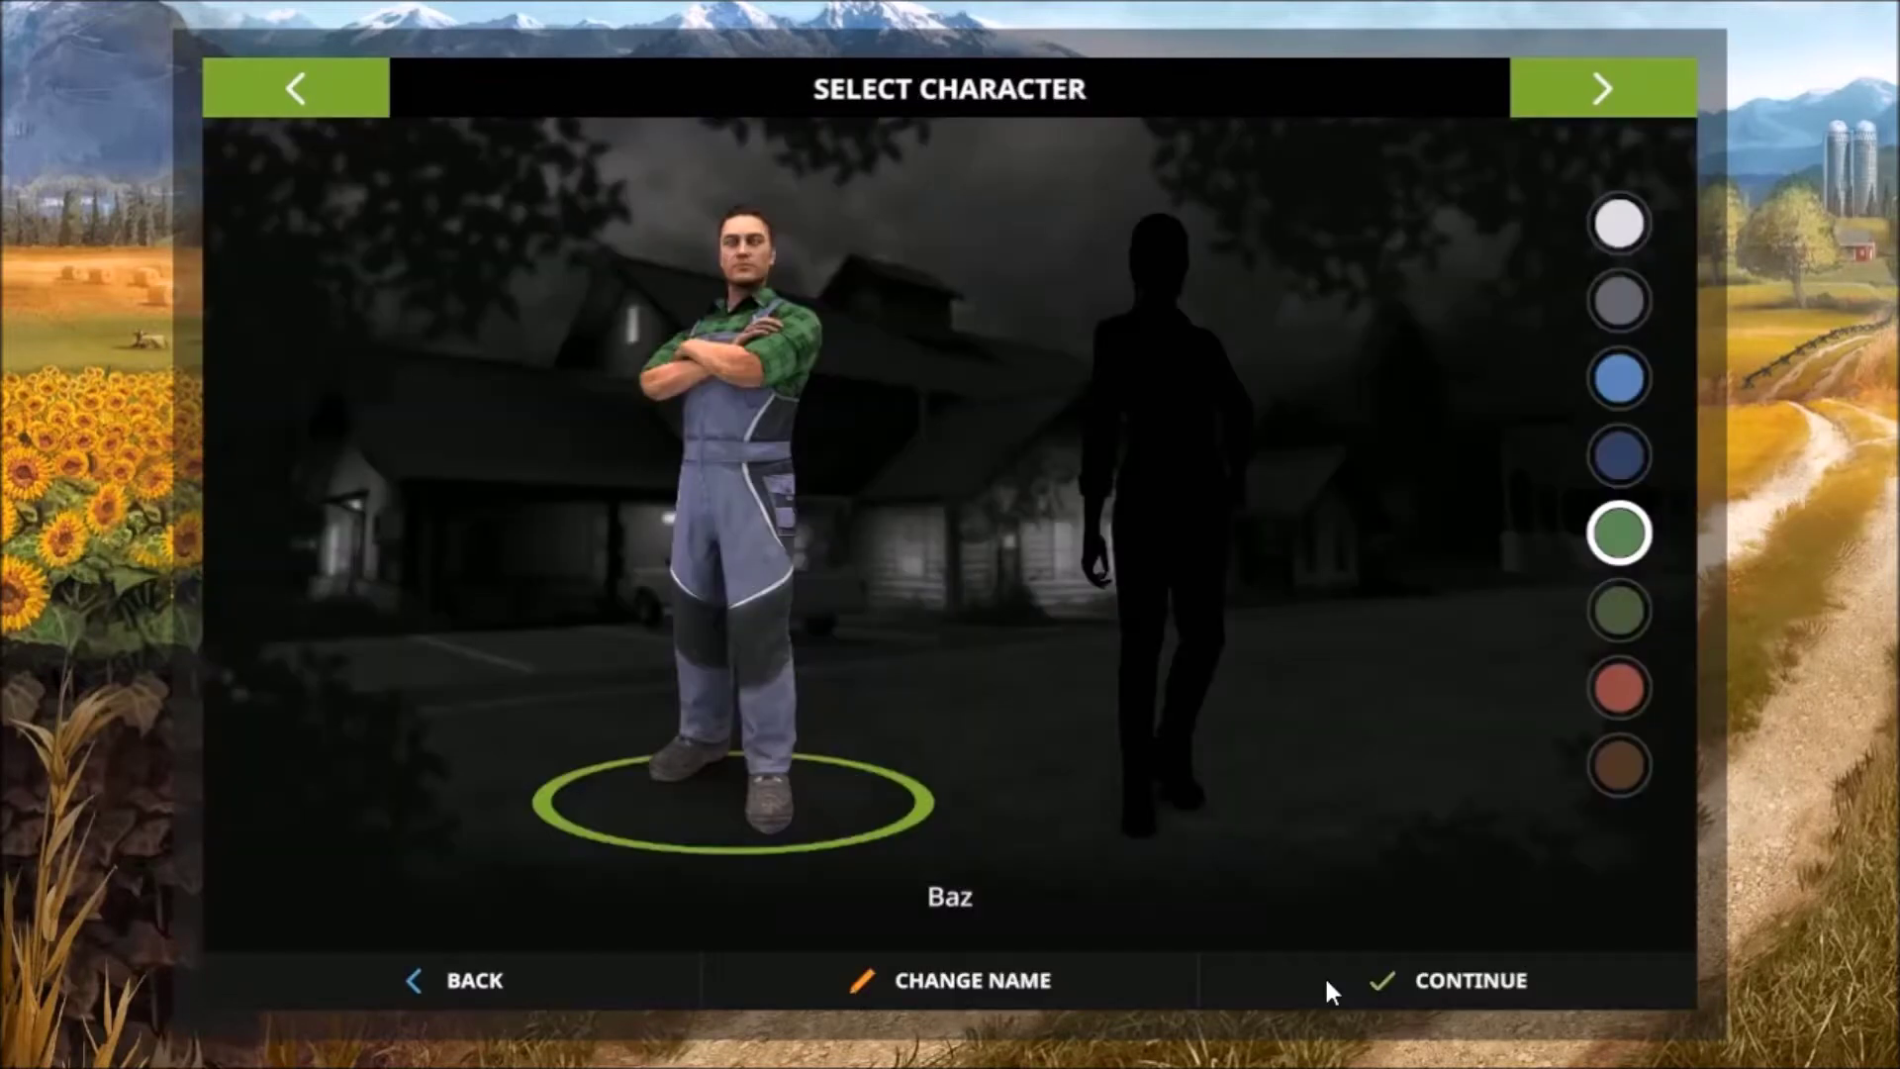
pyautogui.click(1326, 978)
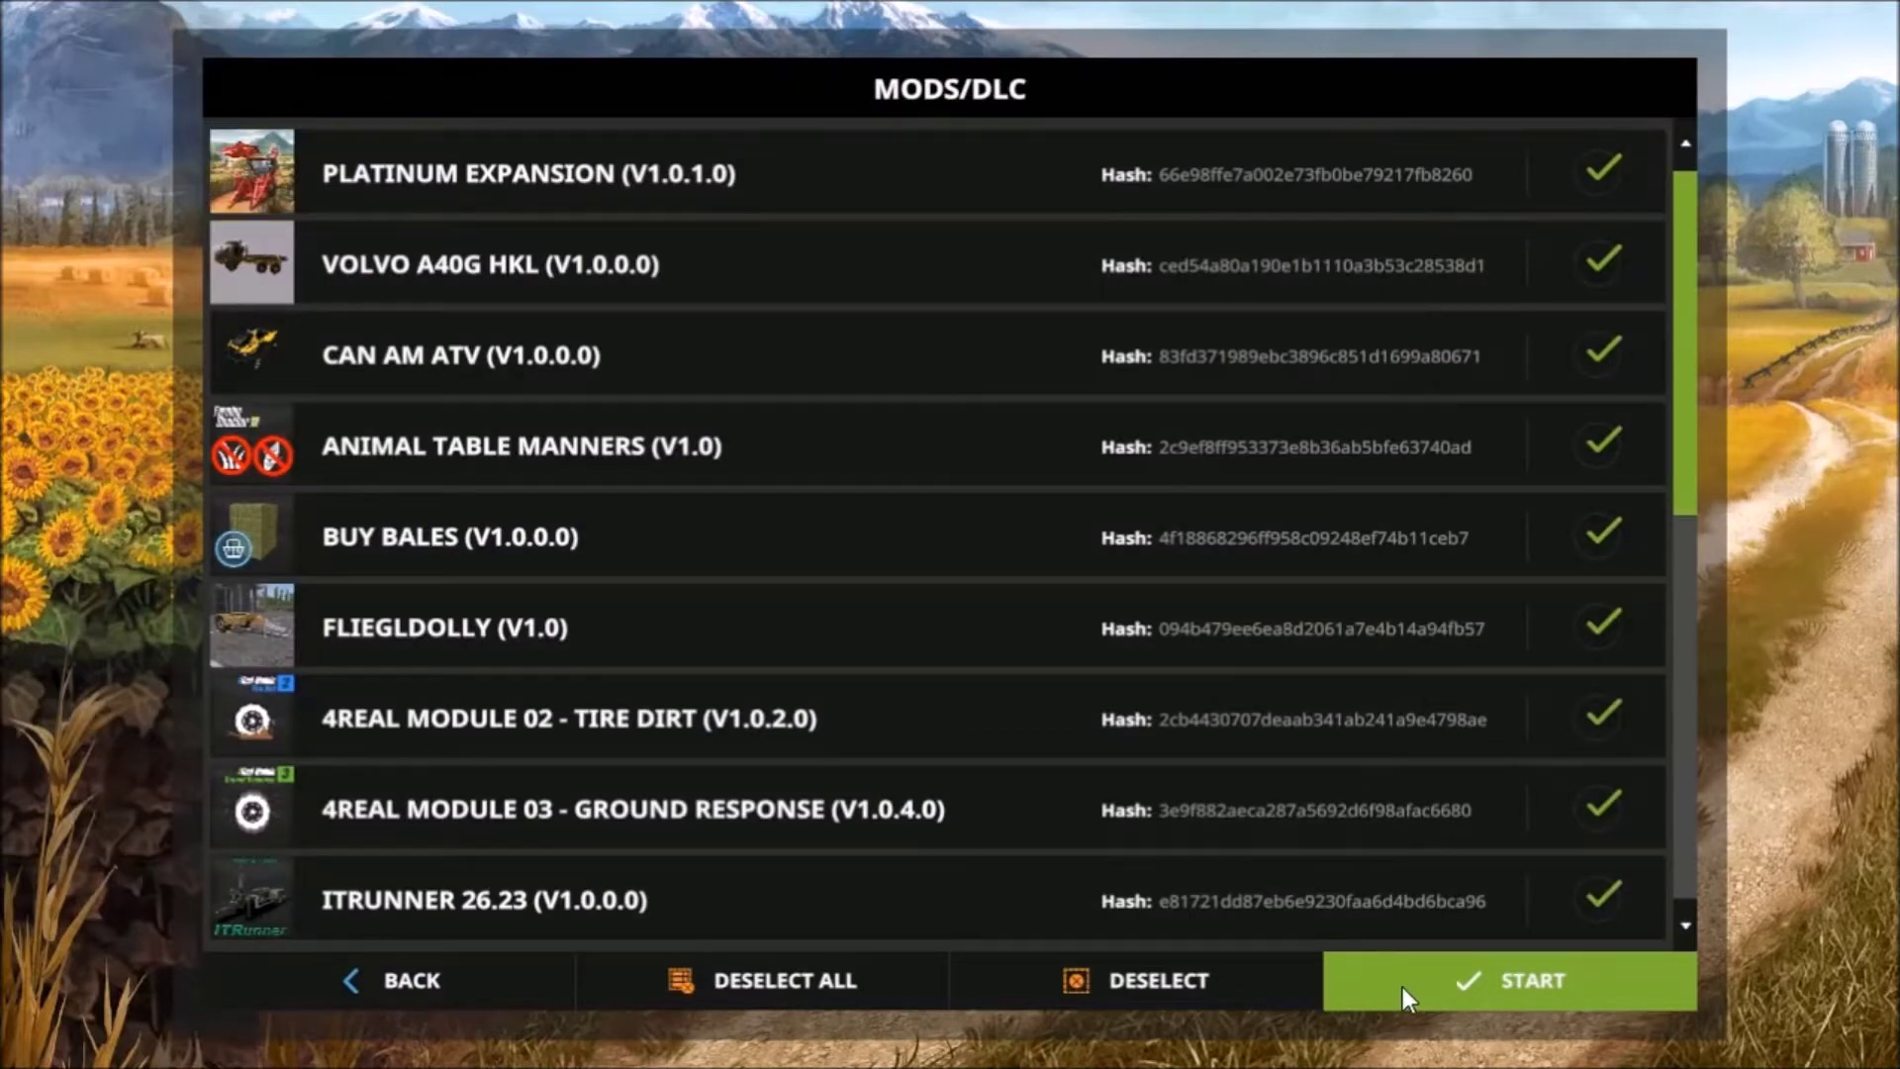
# Start the career with all mods and DLC deselected, and decline the guided tour
pyautogui.click(861, 984)
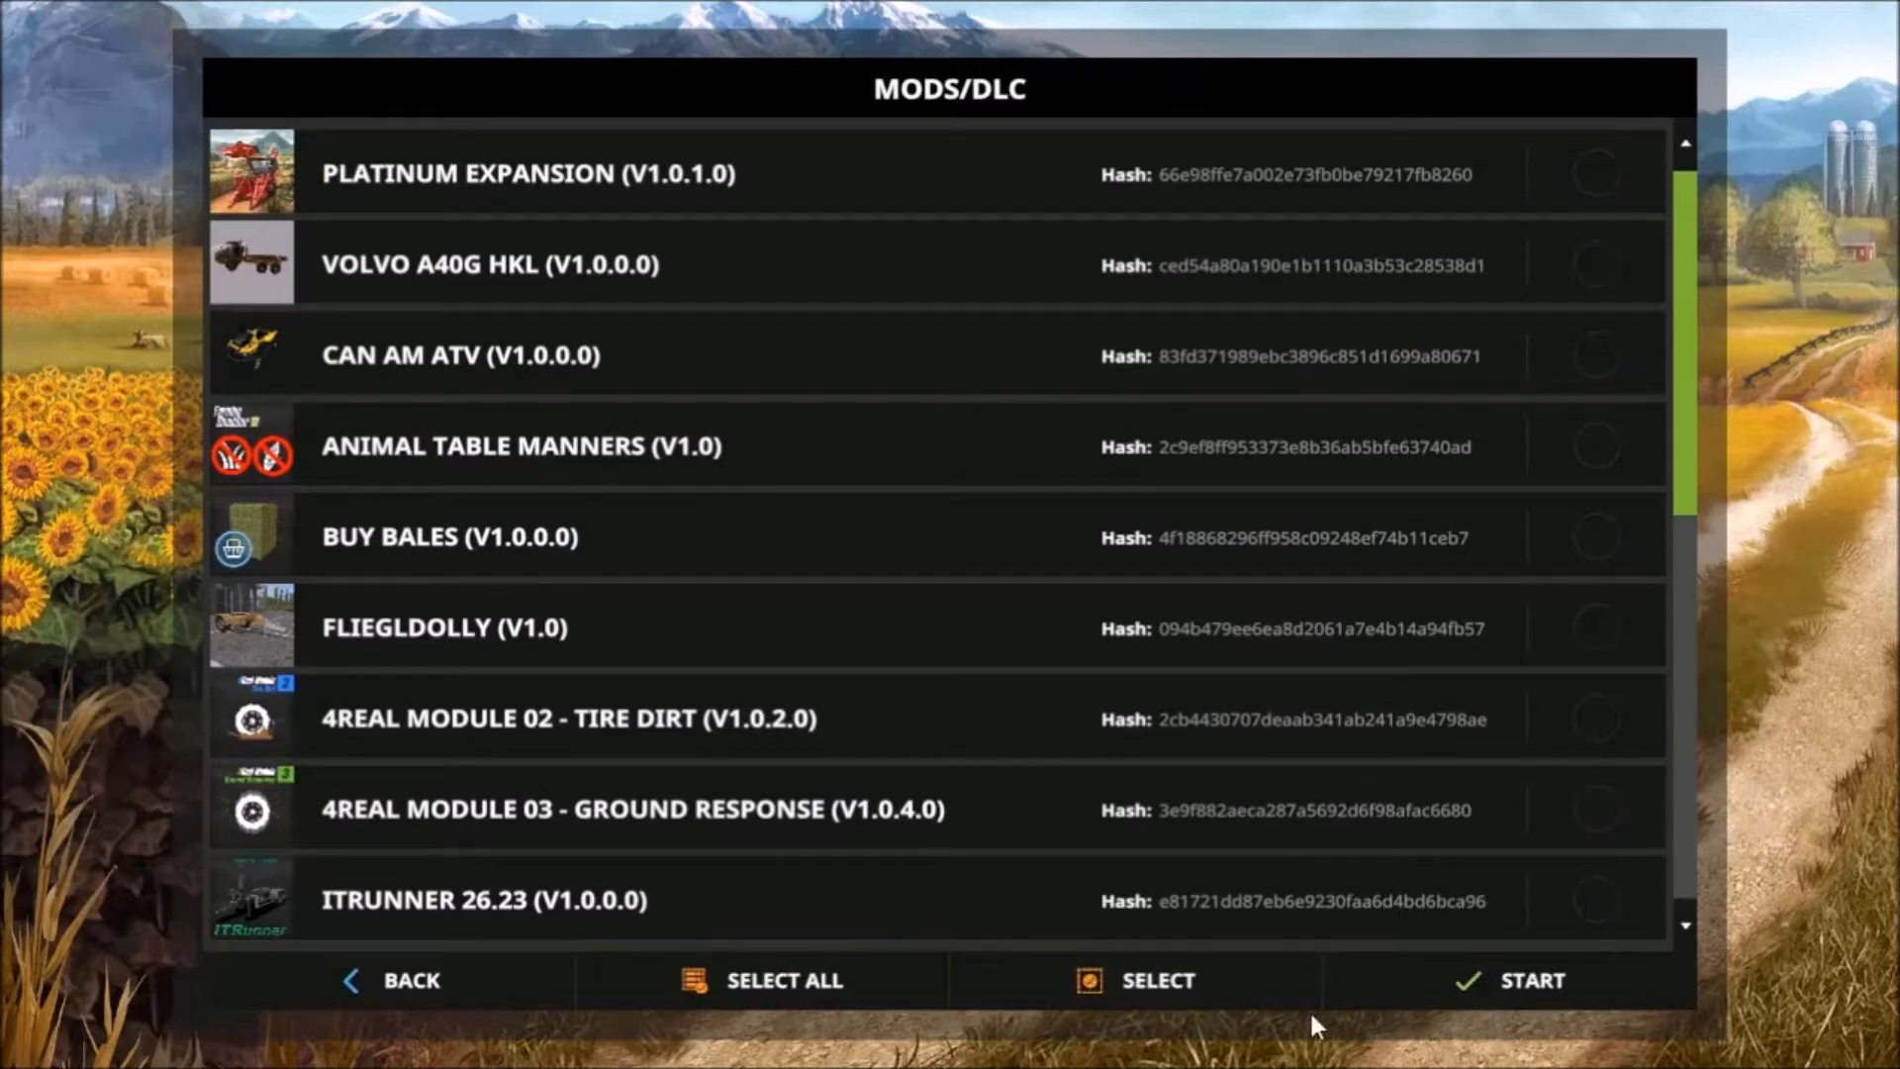
pyautogui.click(1411, 983)
pyautogui.click(1412, 982)
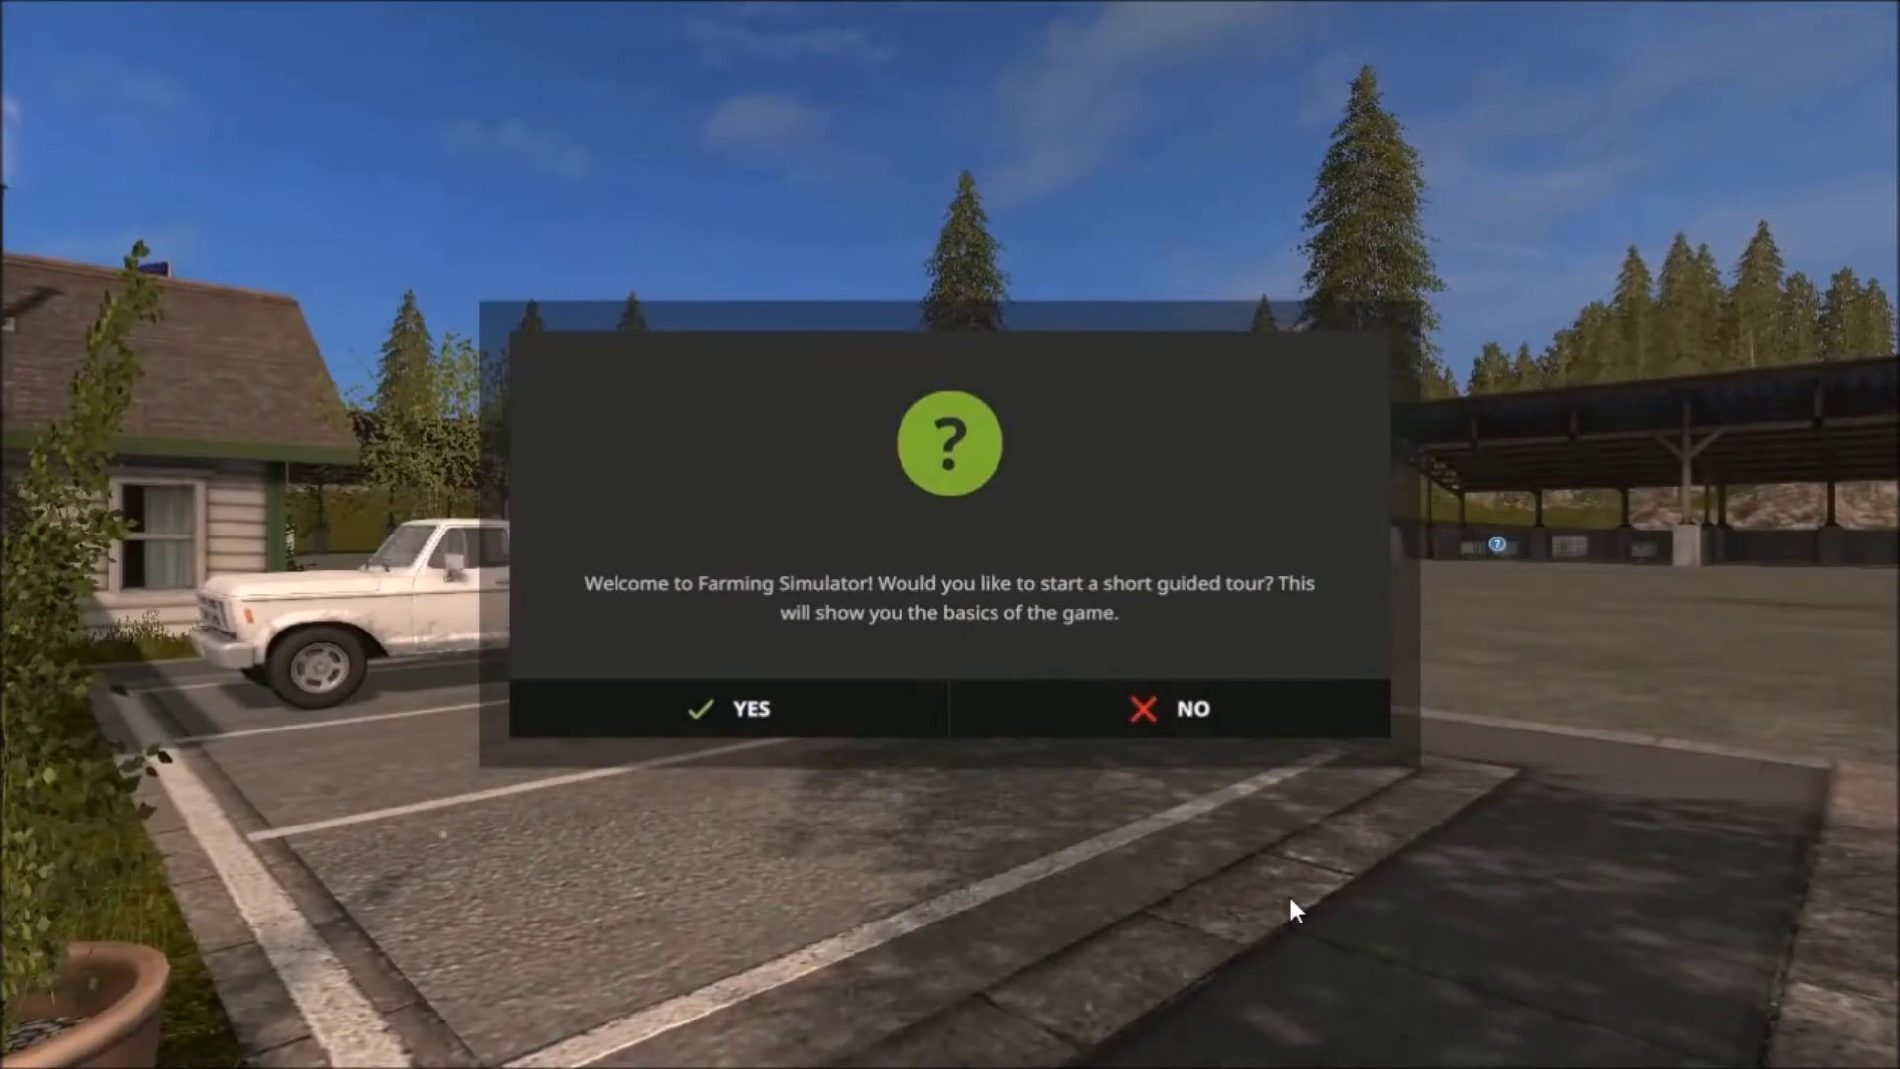
pyautogui.click(1194, 693)
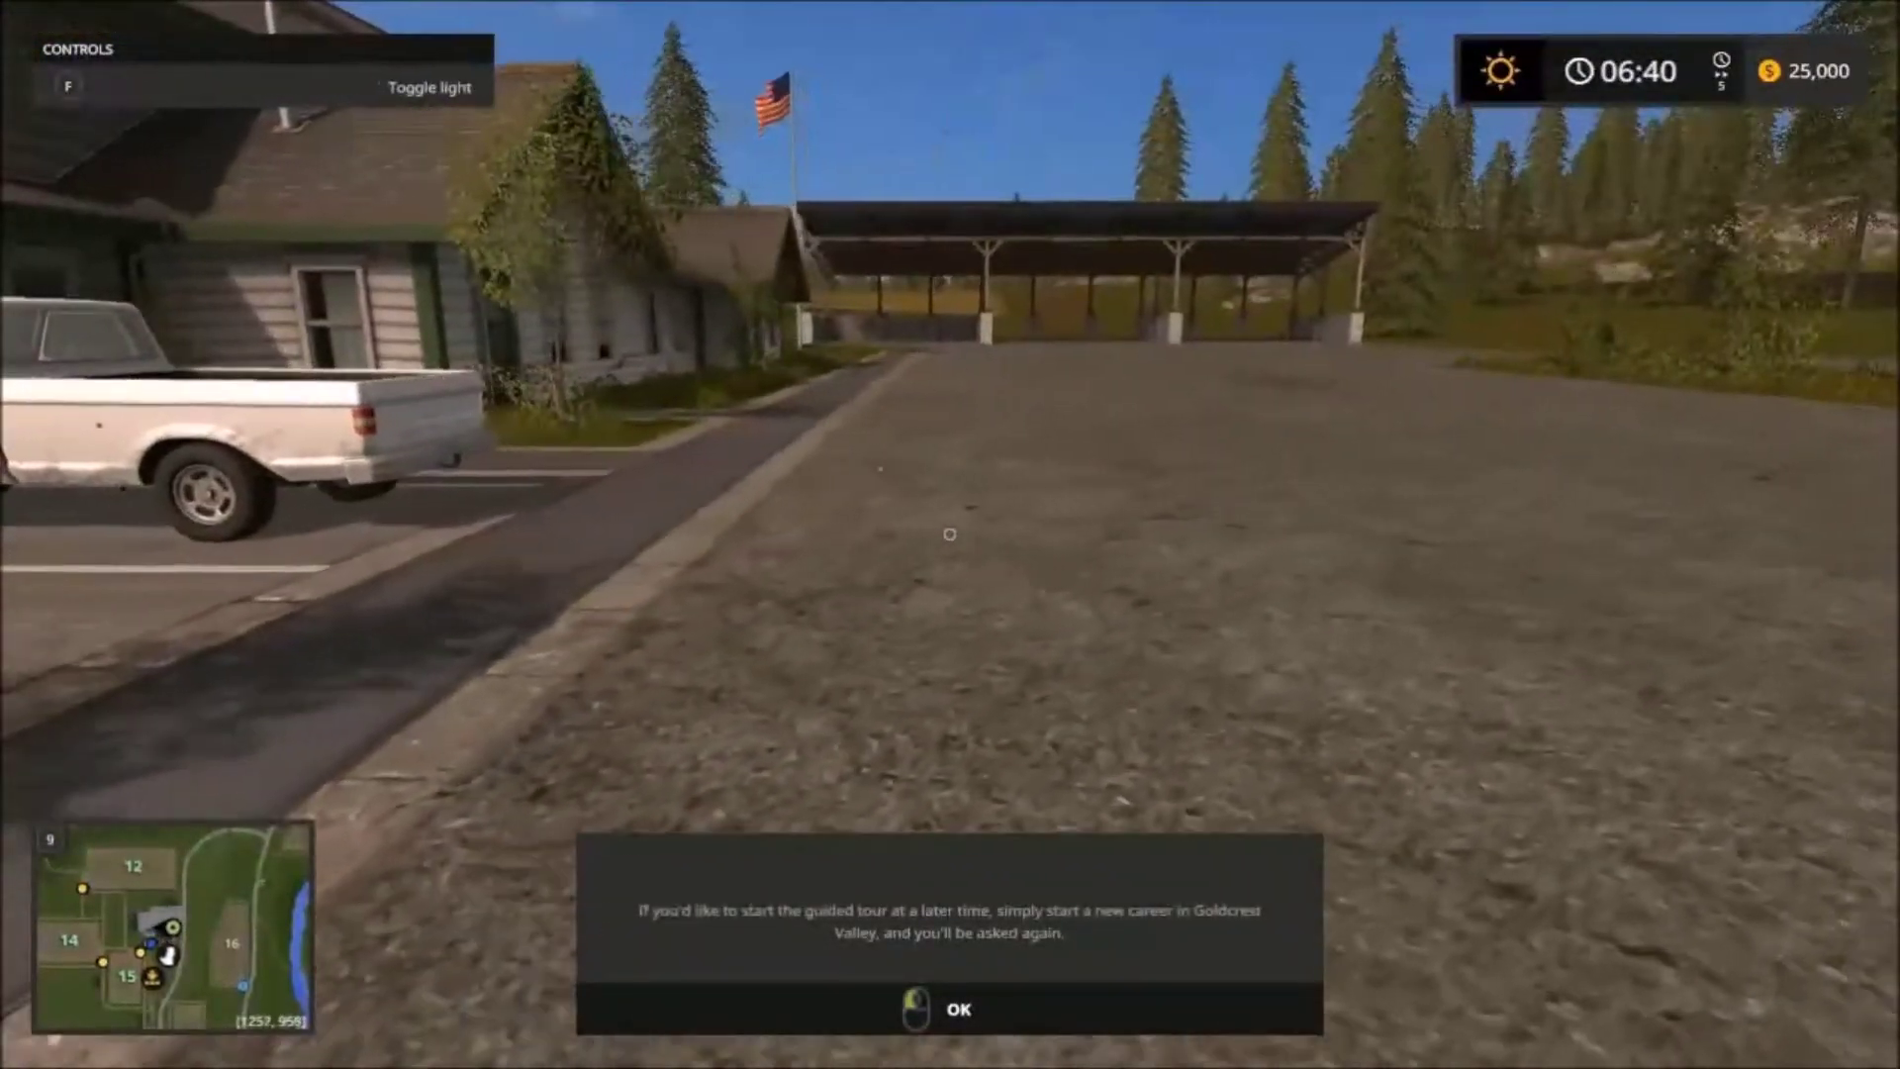
# Save the new career game and quit Farming Simulator 17 back to the desktop
pyautogui.press('w')
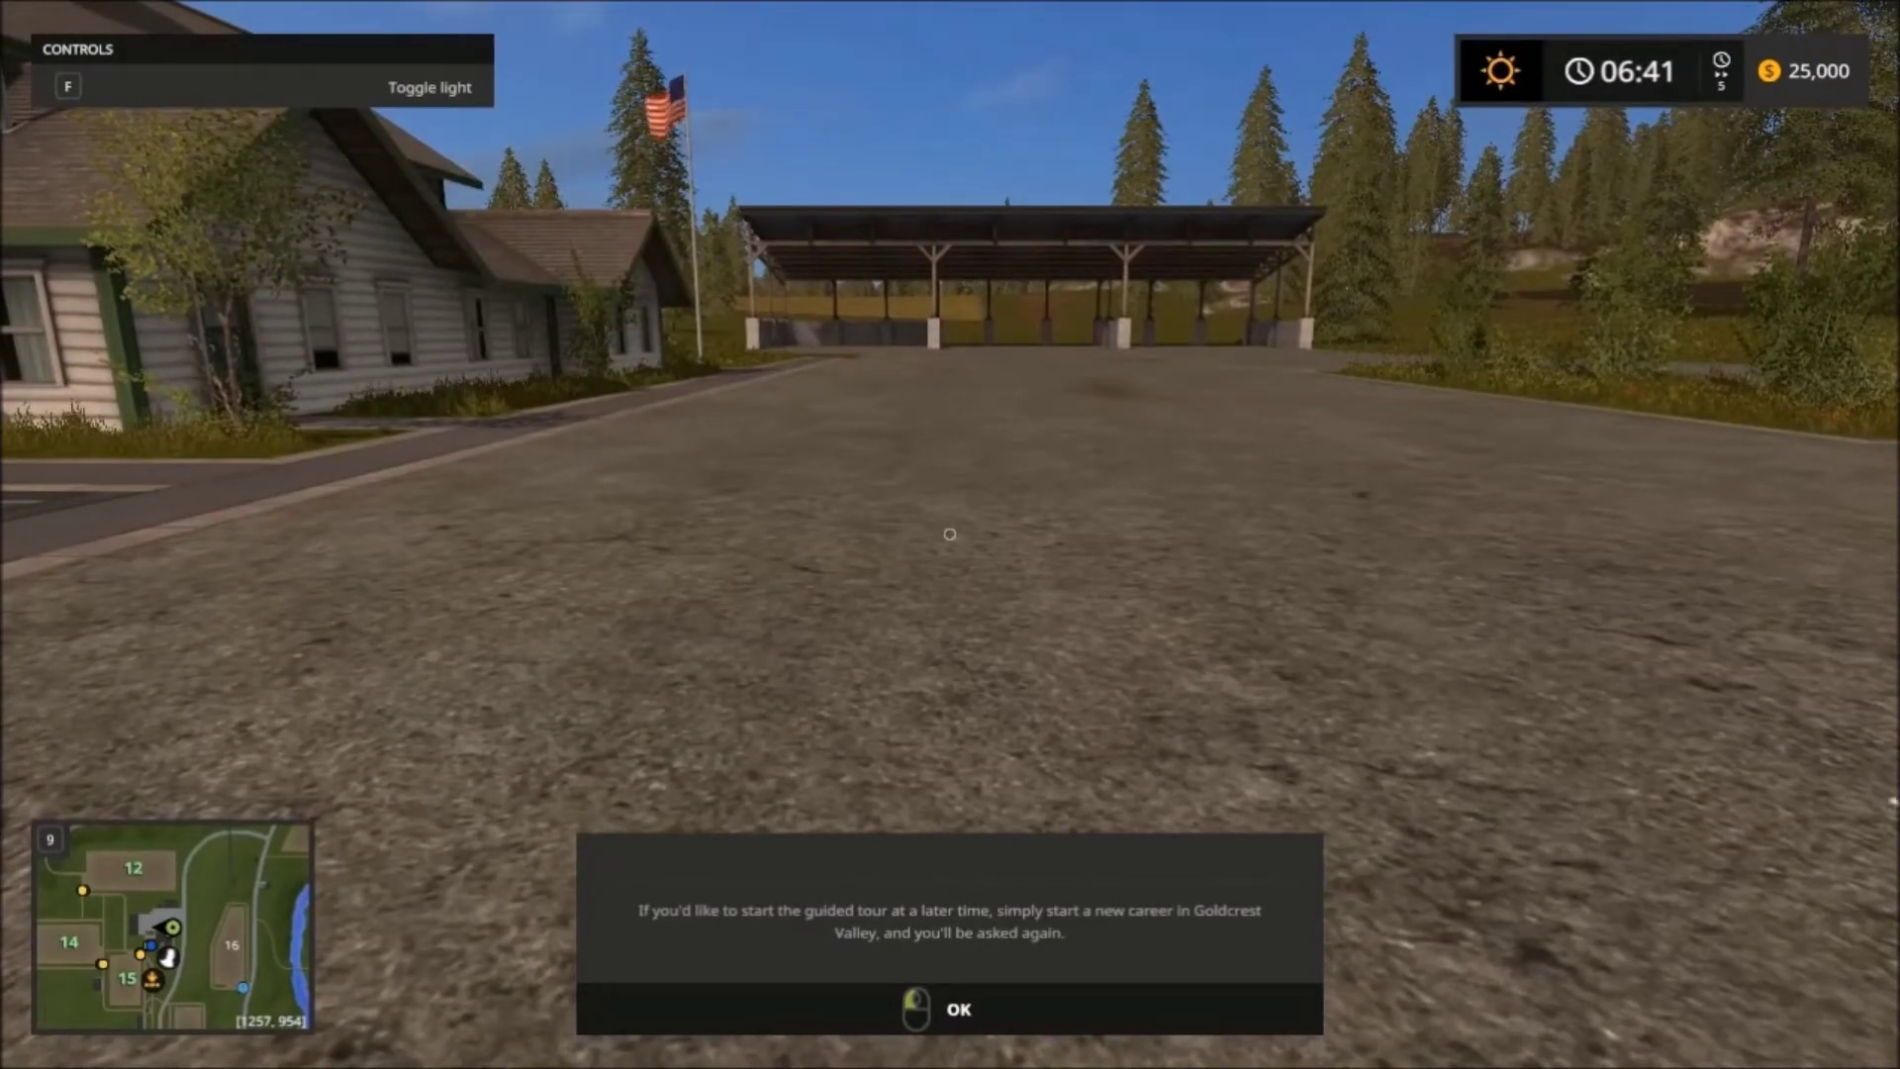
pyautogui.press('Escape')
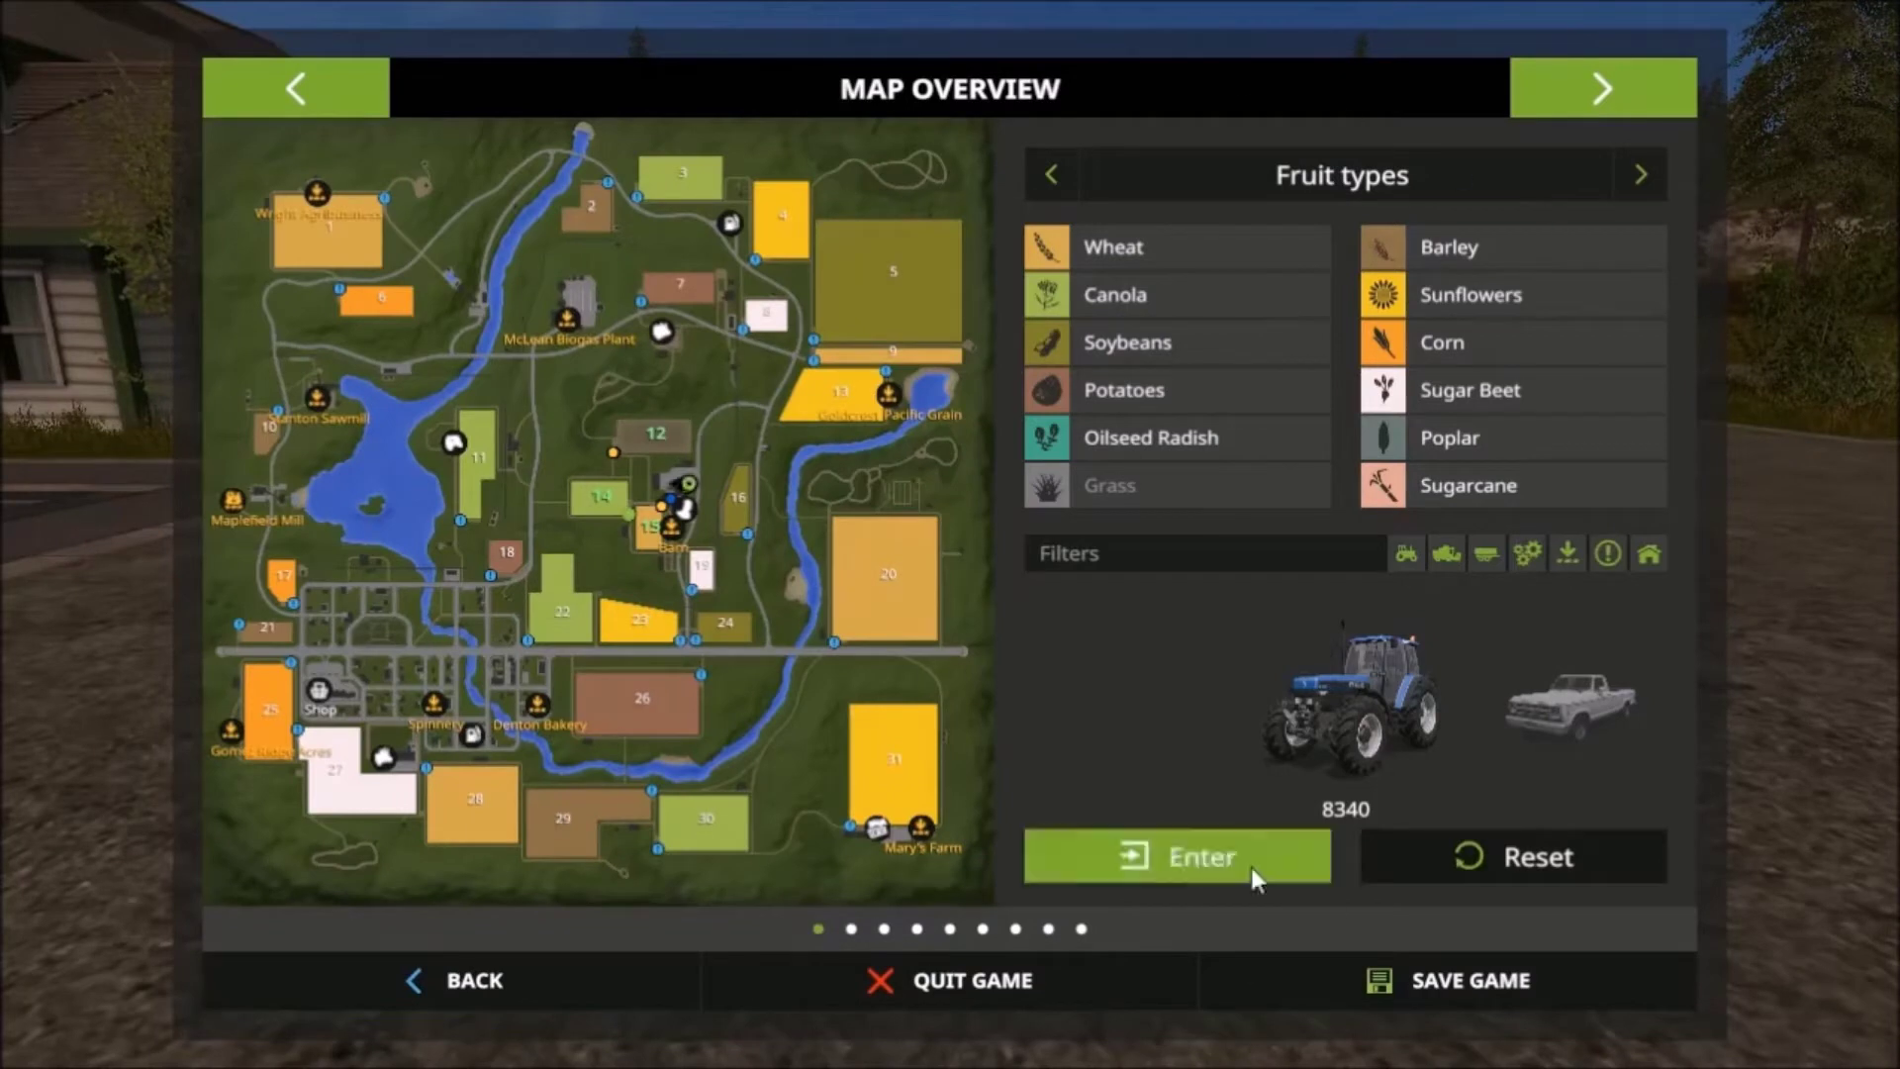
pyautogui.click(1528, 988)
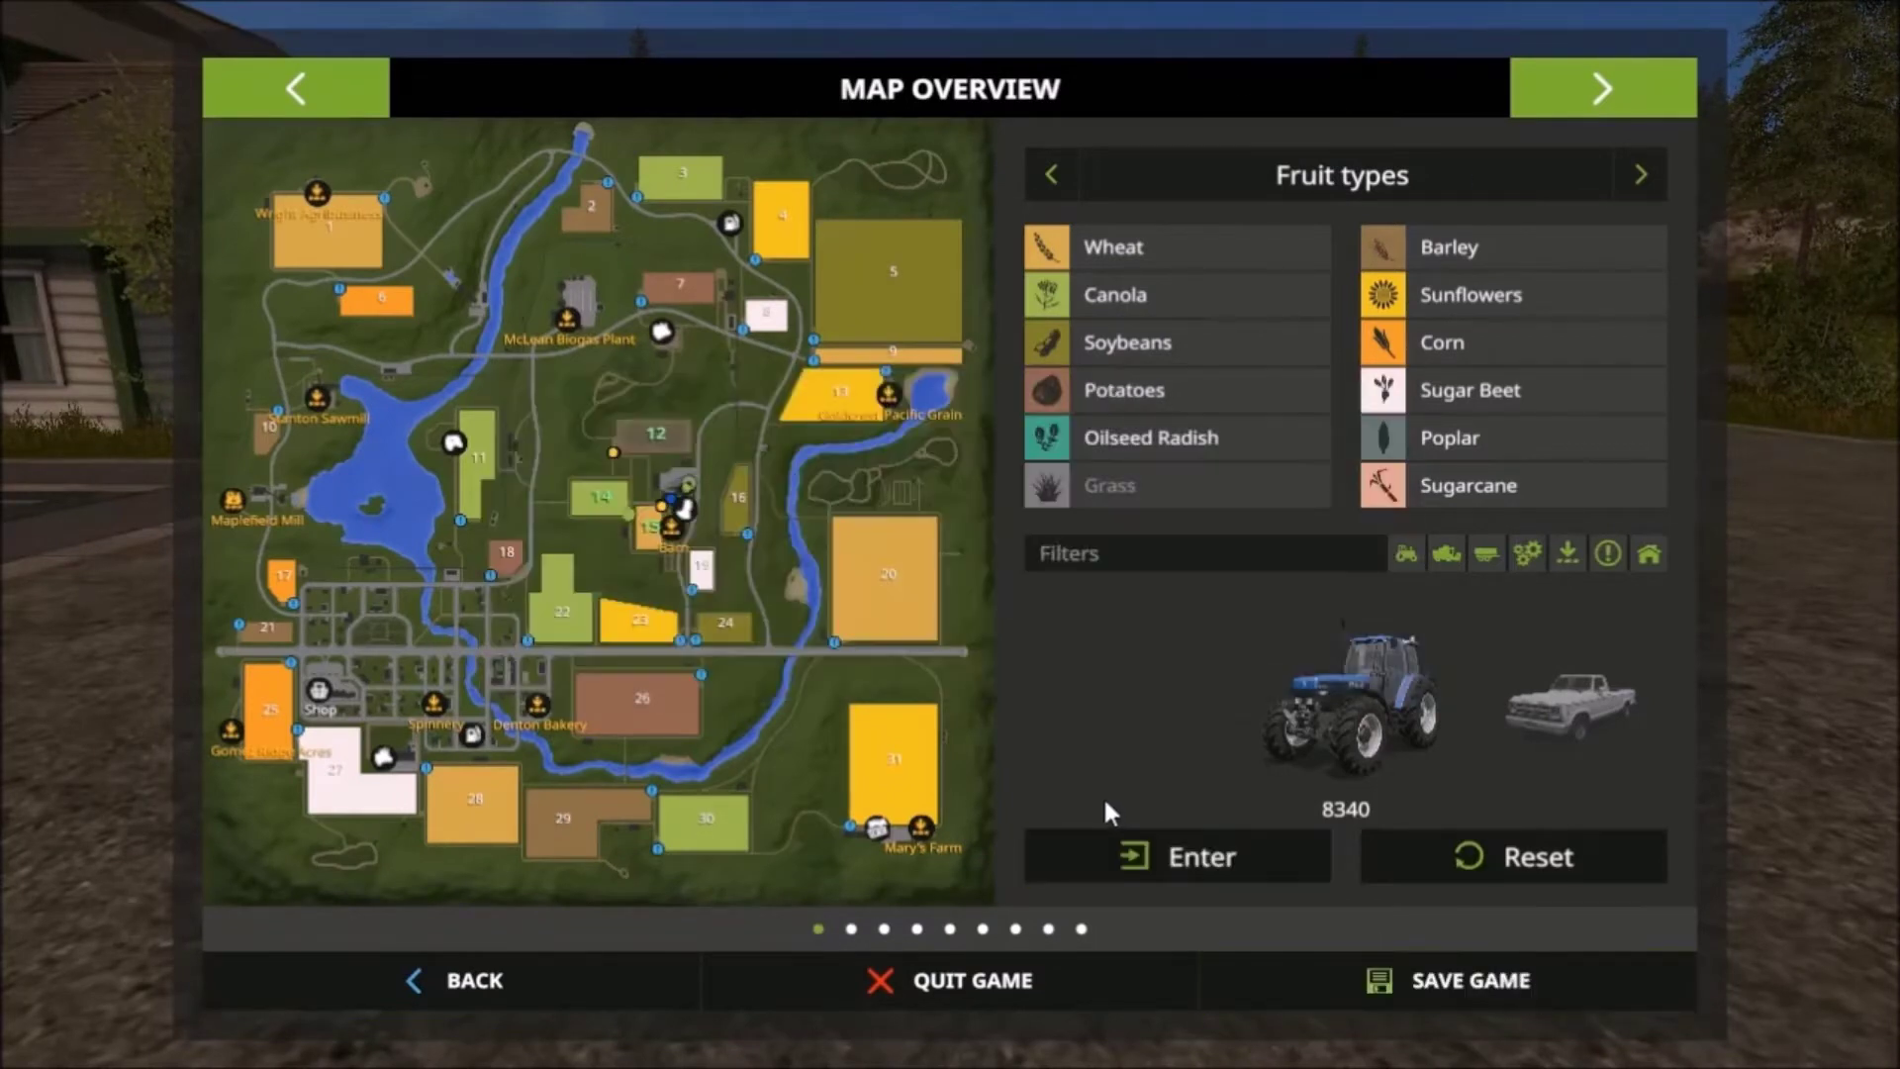
pyautogui.click(1013, 978)
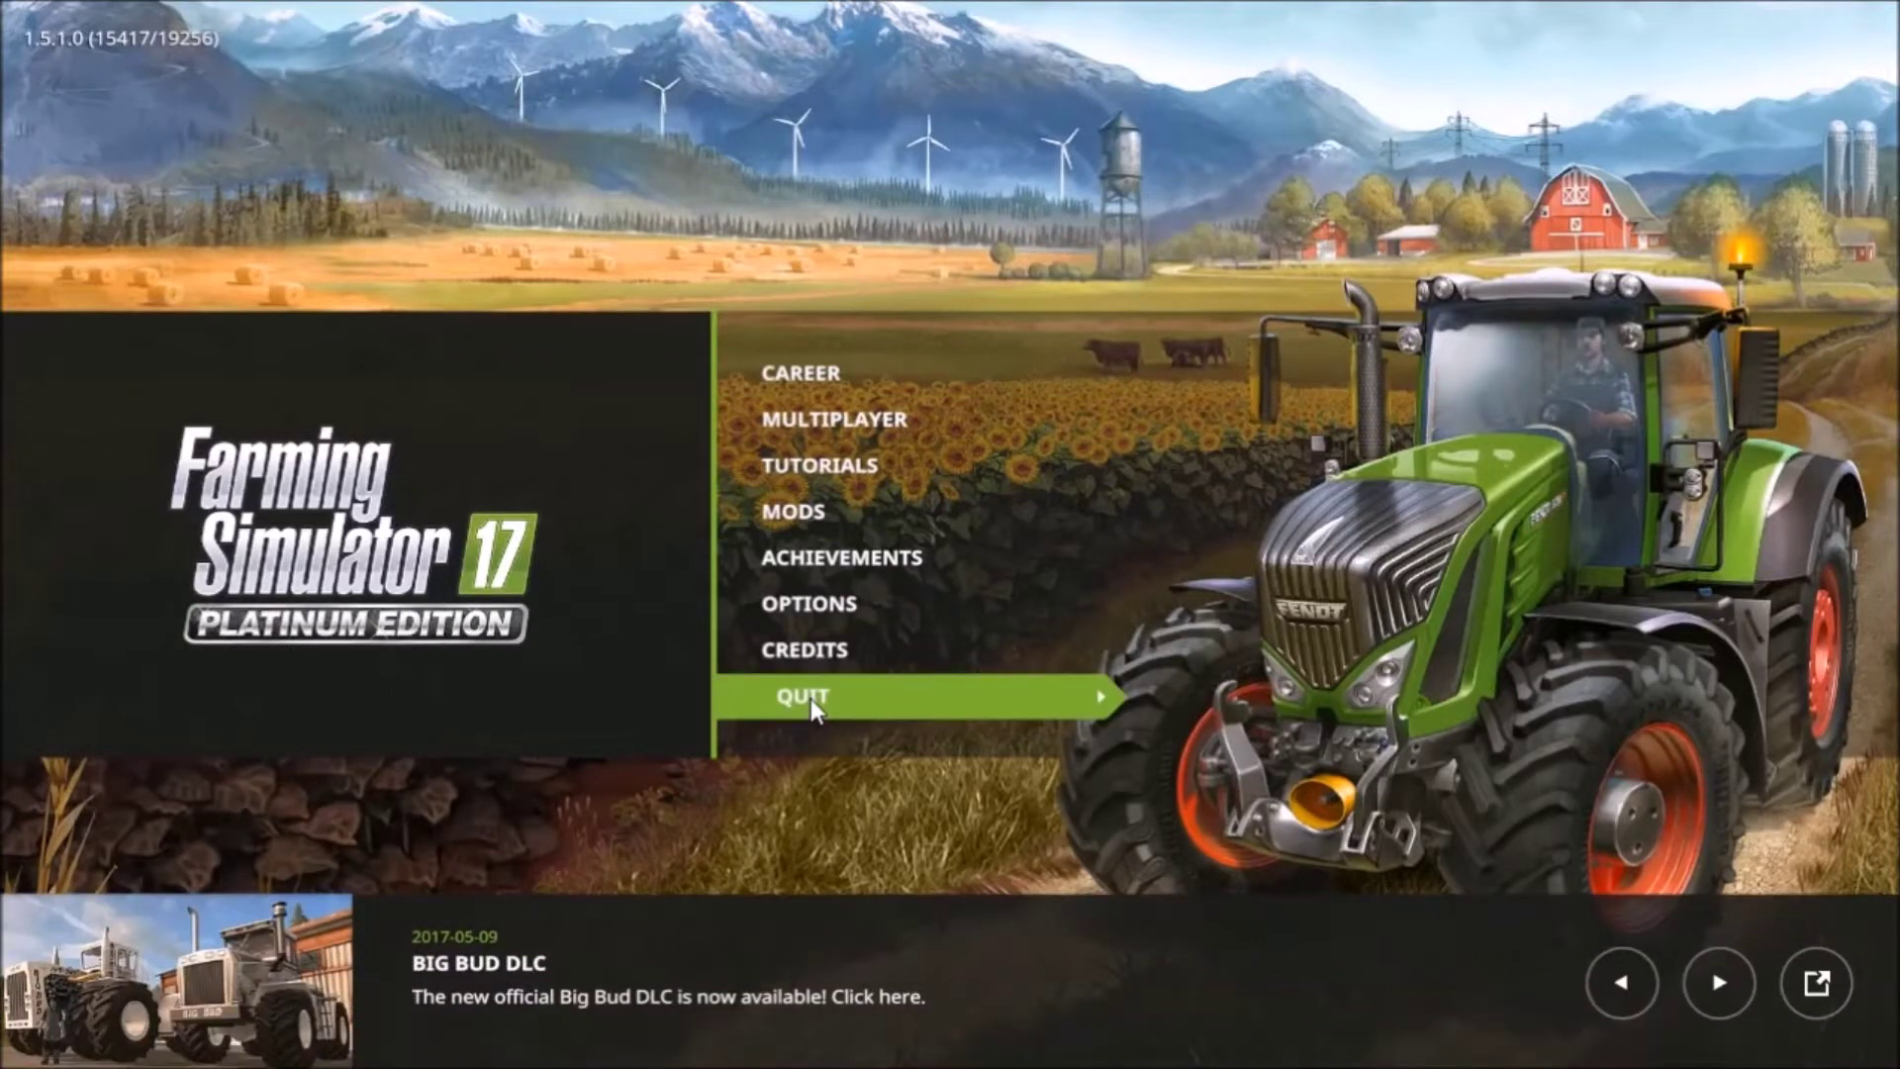
pyautogui.click(811, 698)
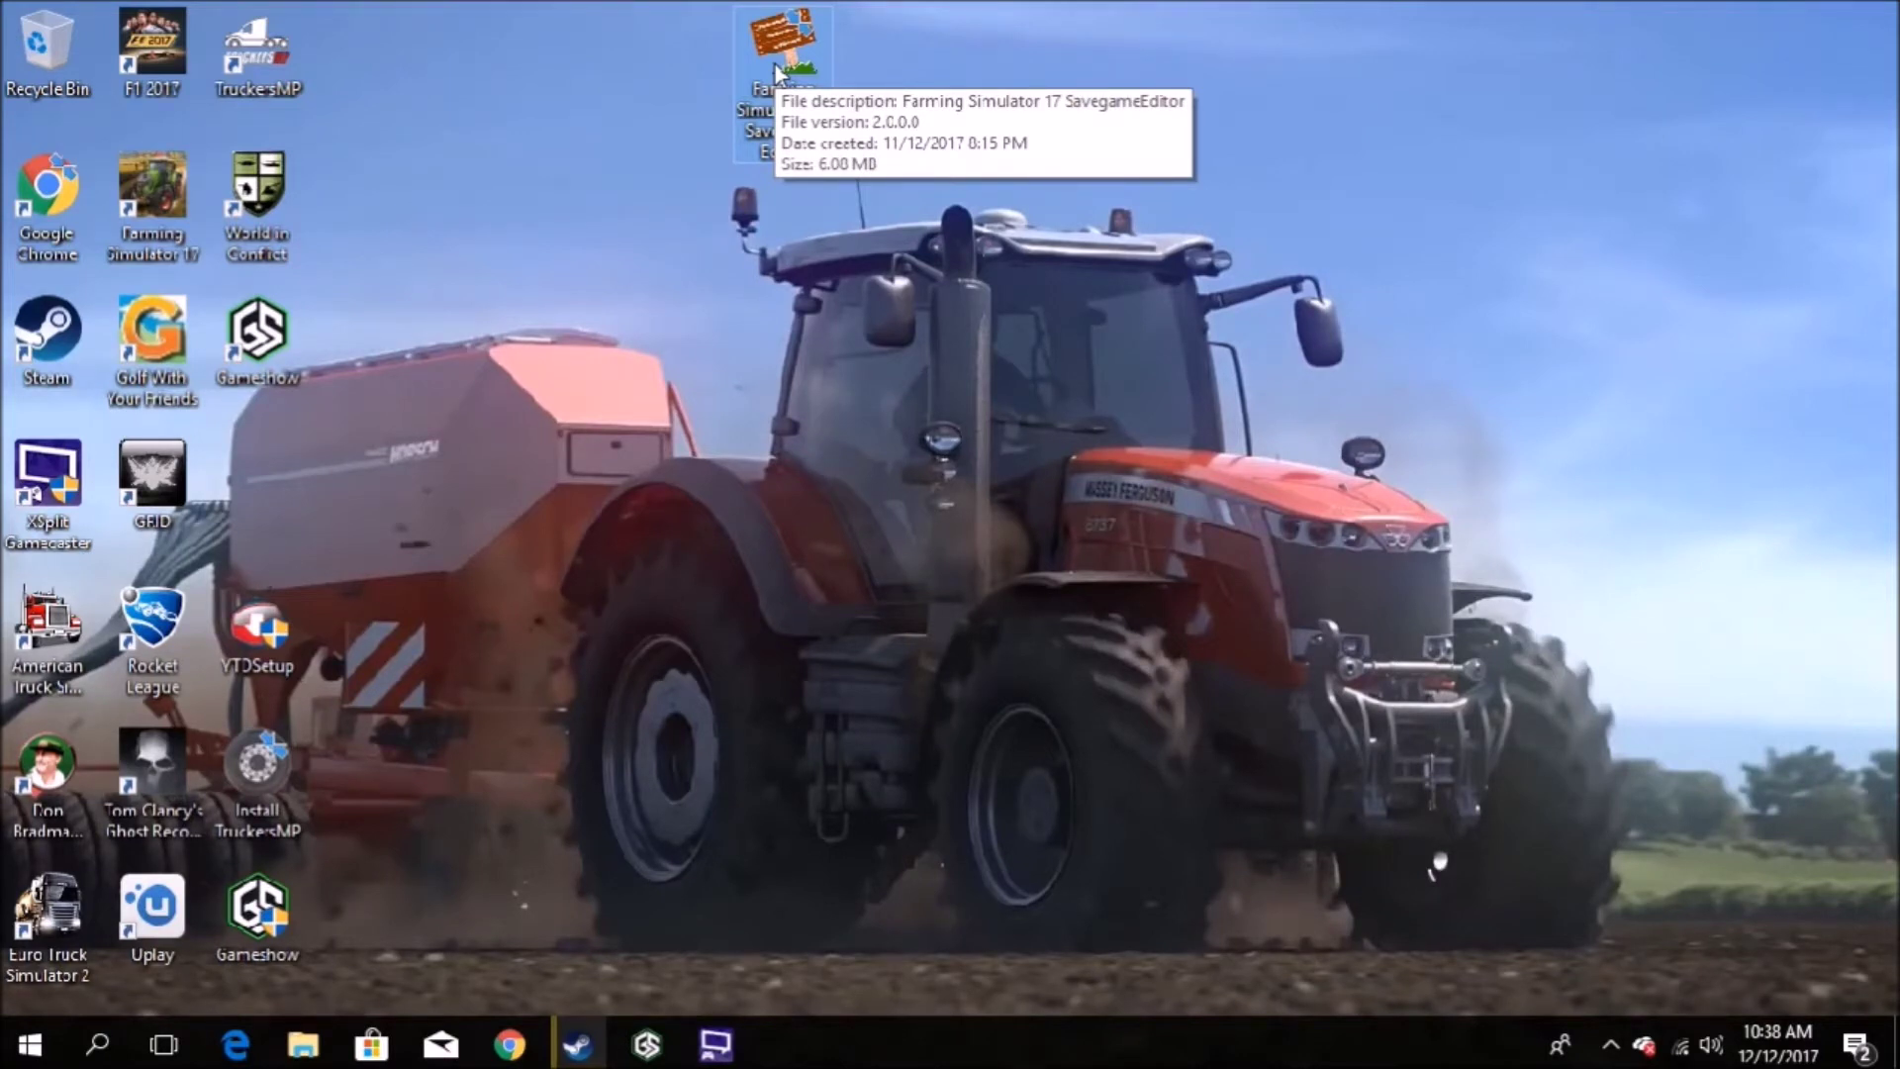
# Open the Farming Simulator 17 Savegame Editor and load the savegame3 folder from Documents, My Games, FarmingSimulator2017
pyautogui.doubleClick(778, 70)
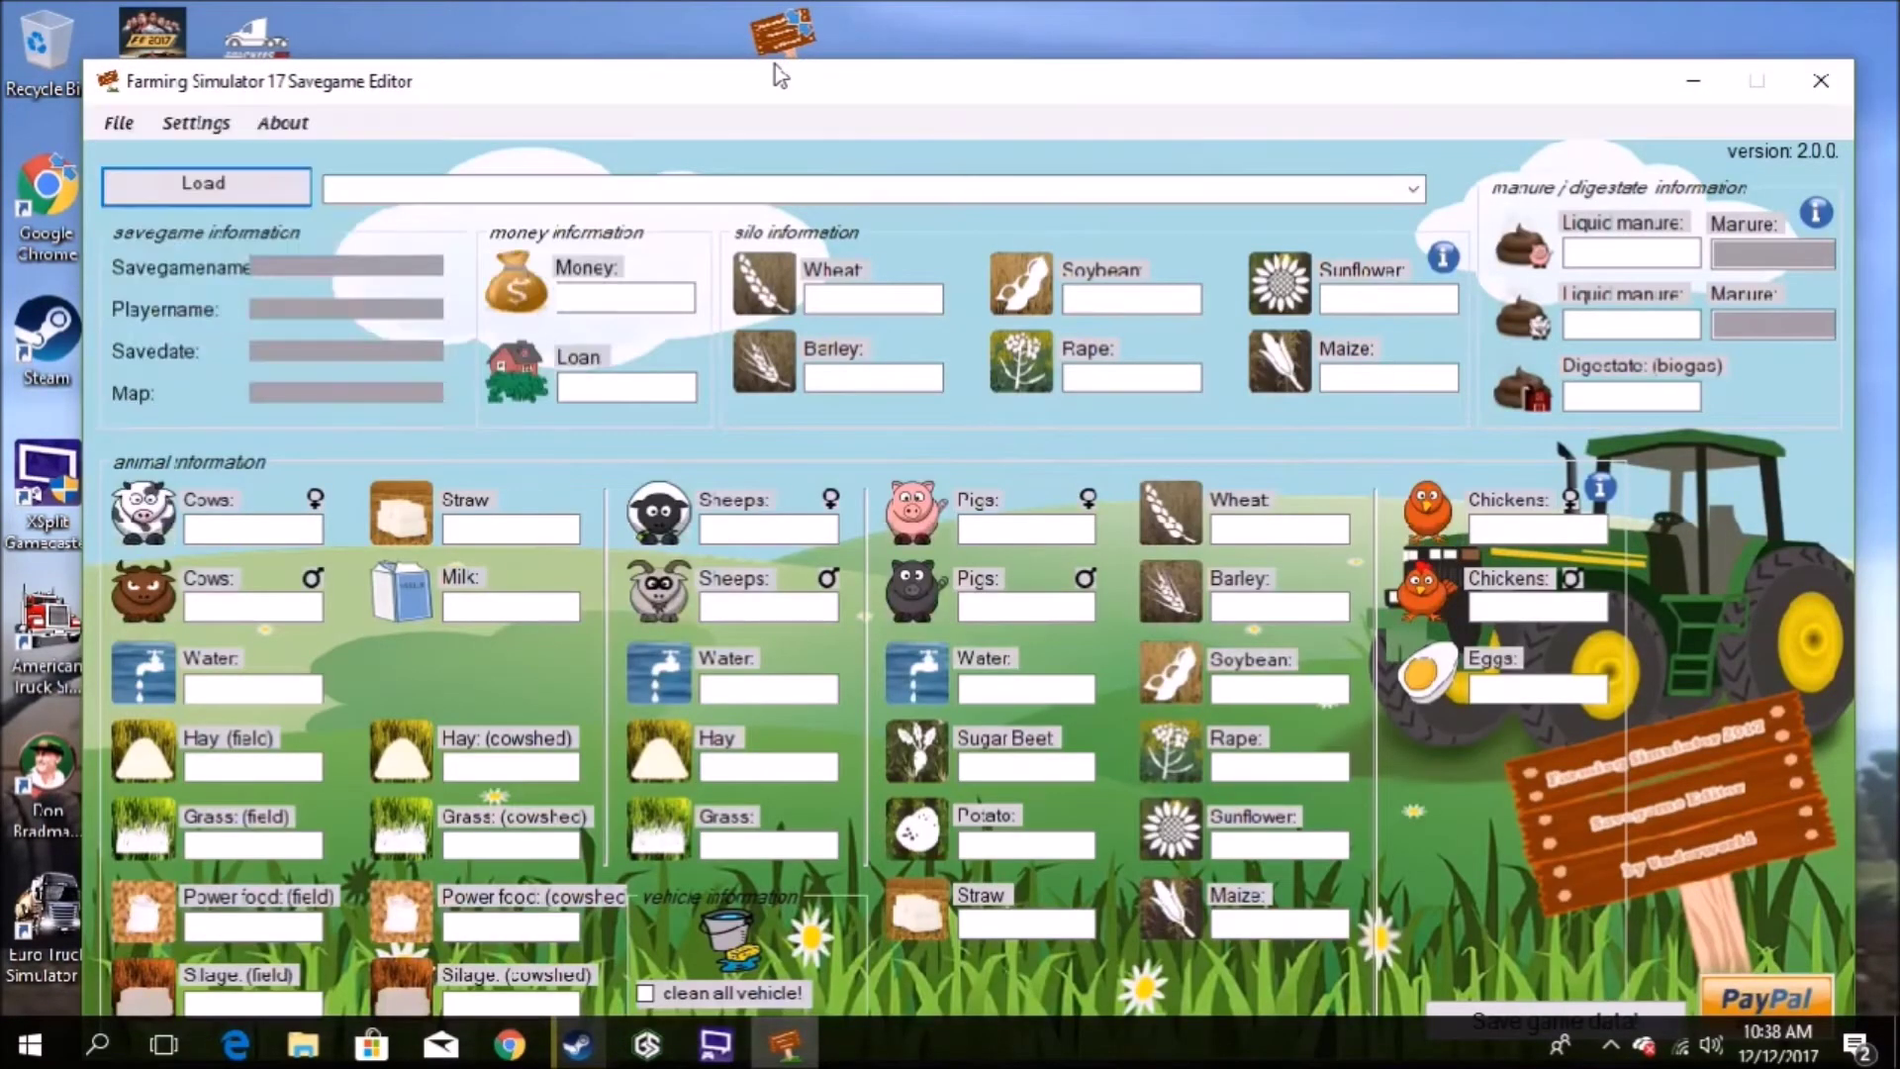
pyautogui.click(181, 193)
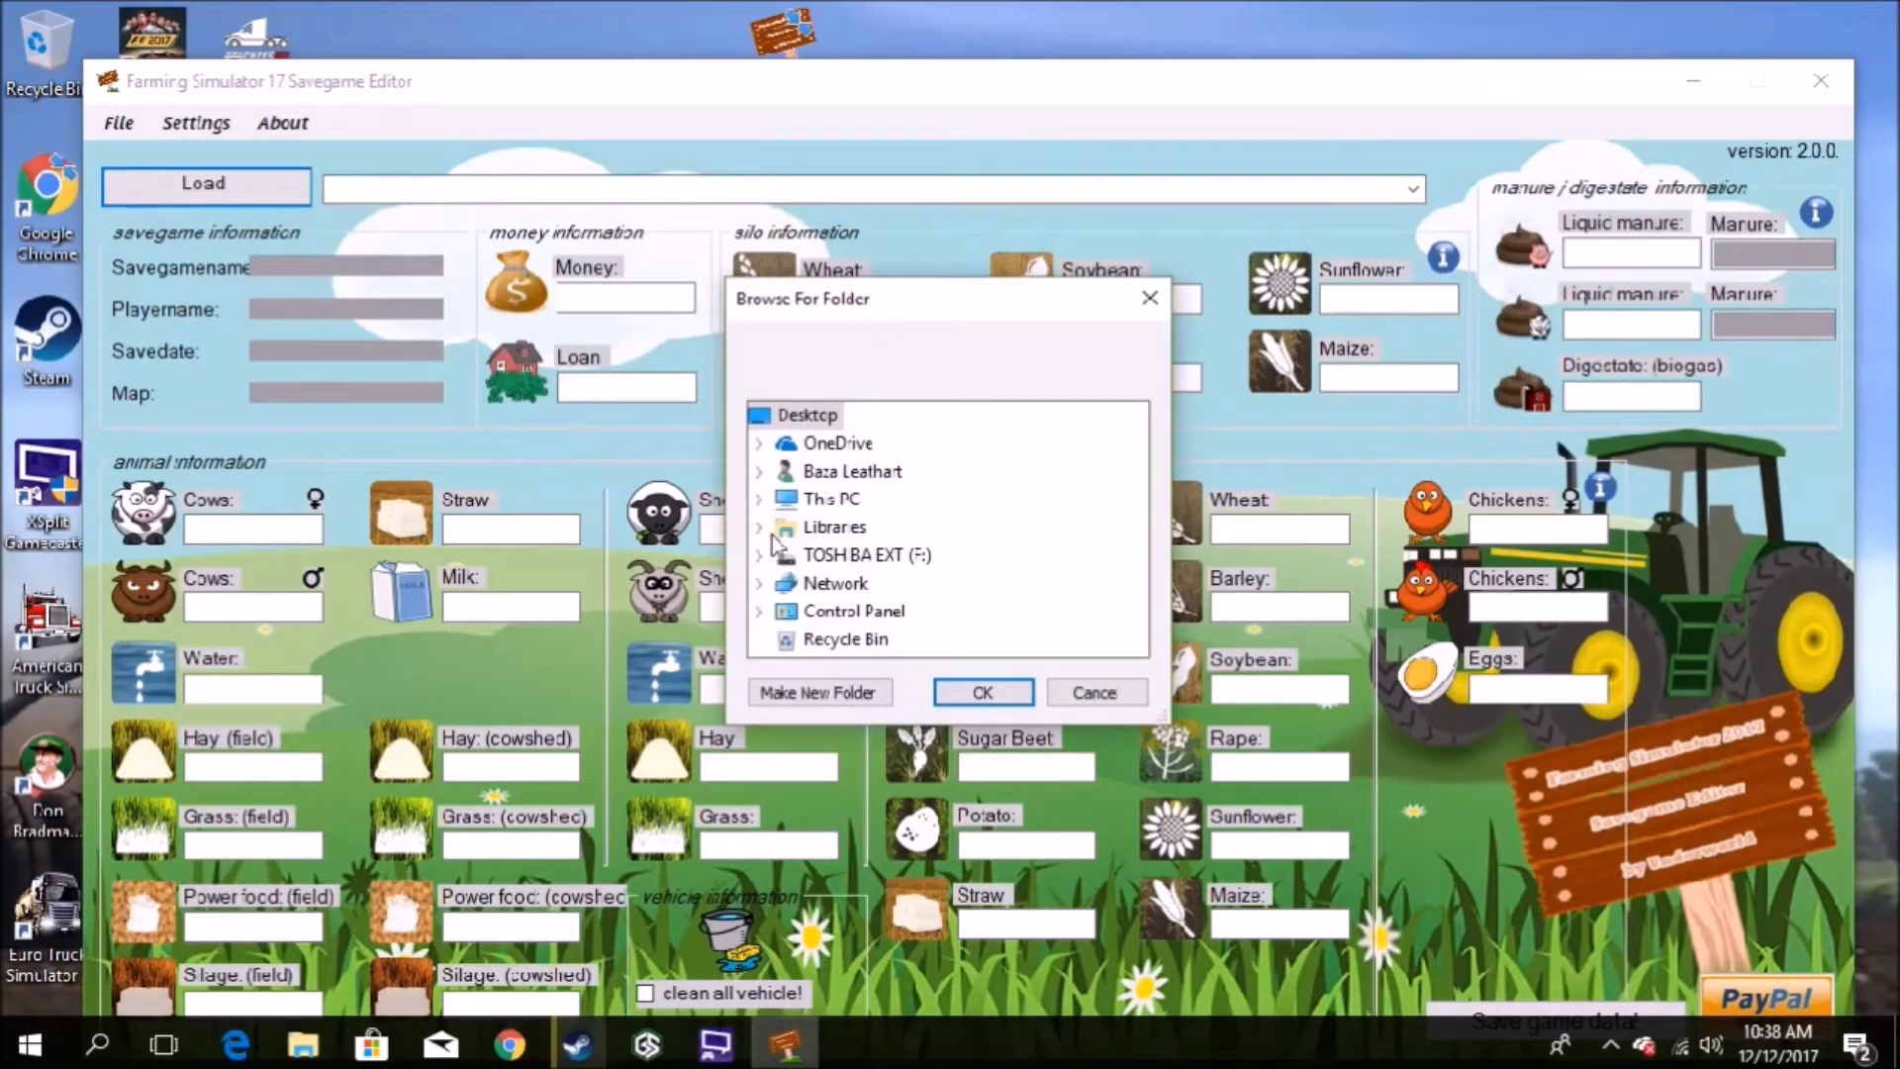
pyautogui.doubleClick(811, 532)
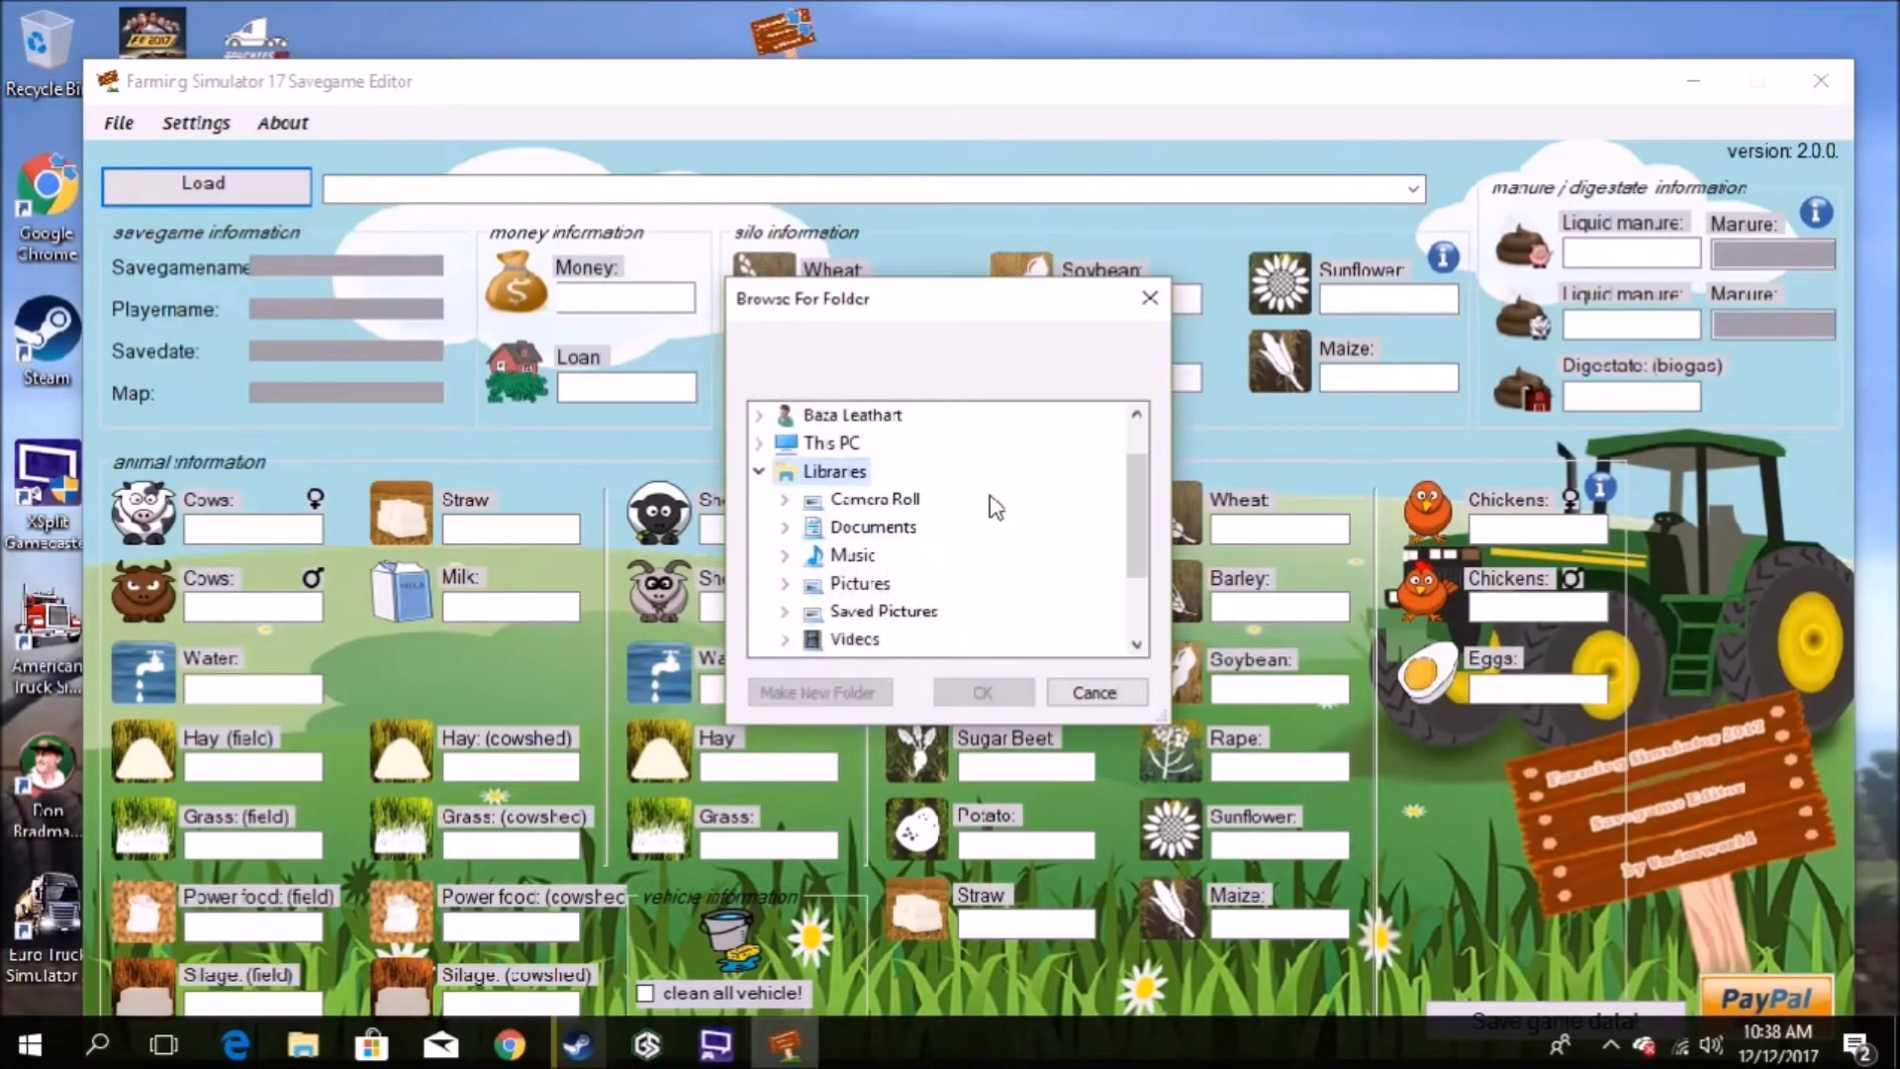
pyautogui.doubleClick(896, 529)
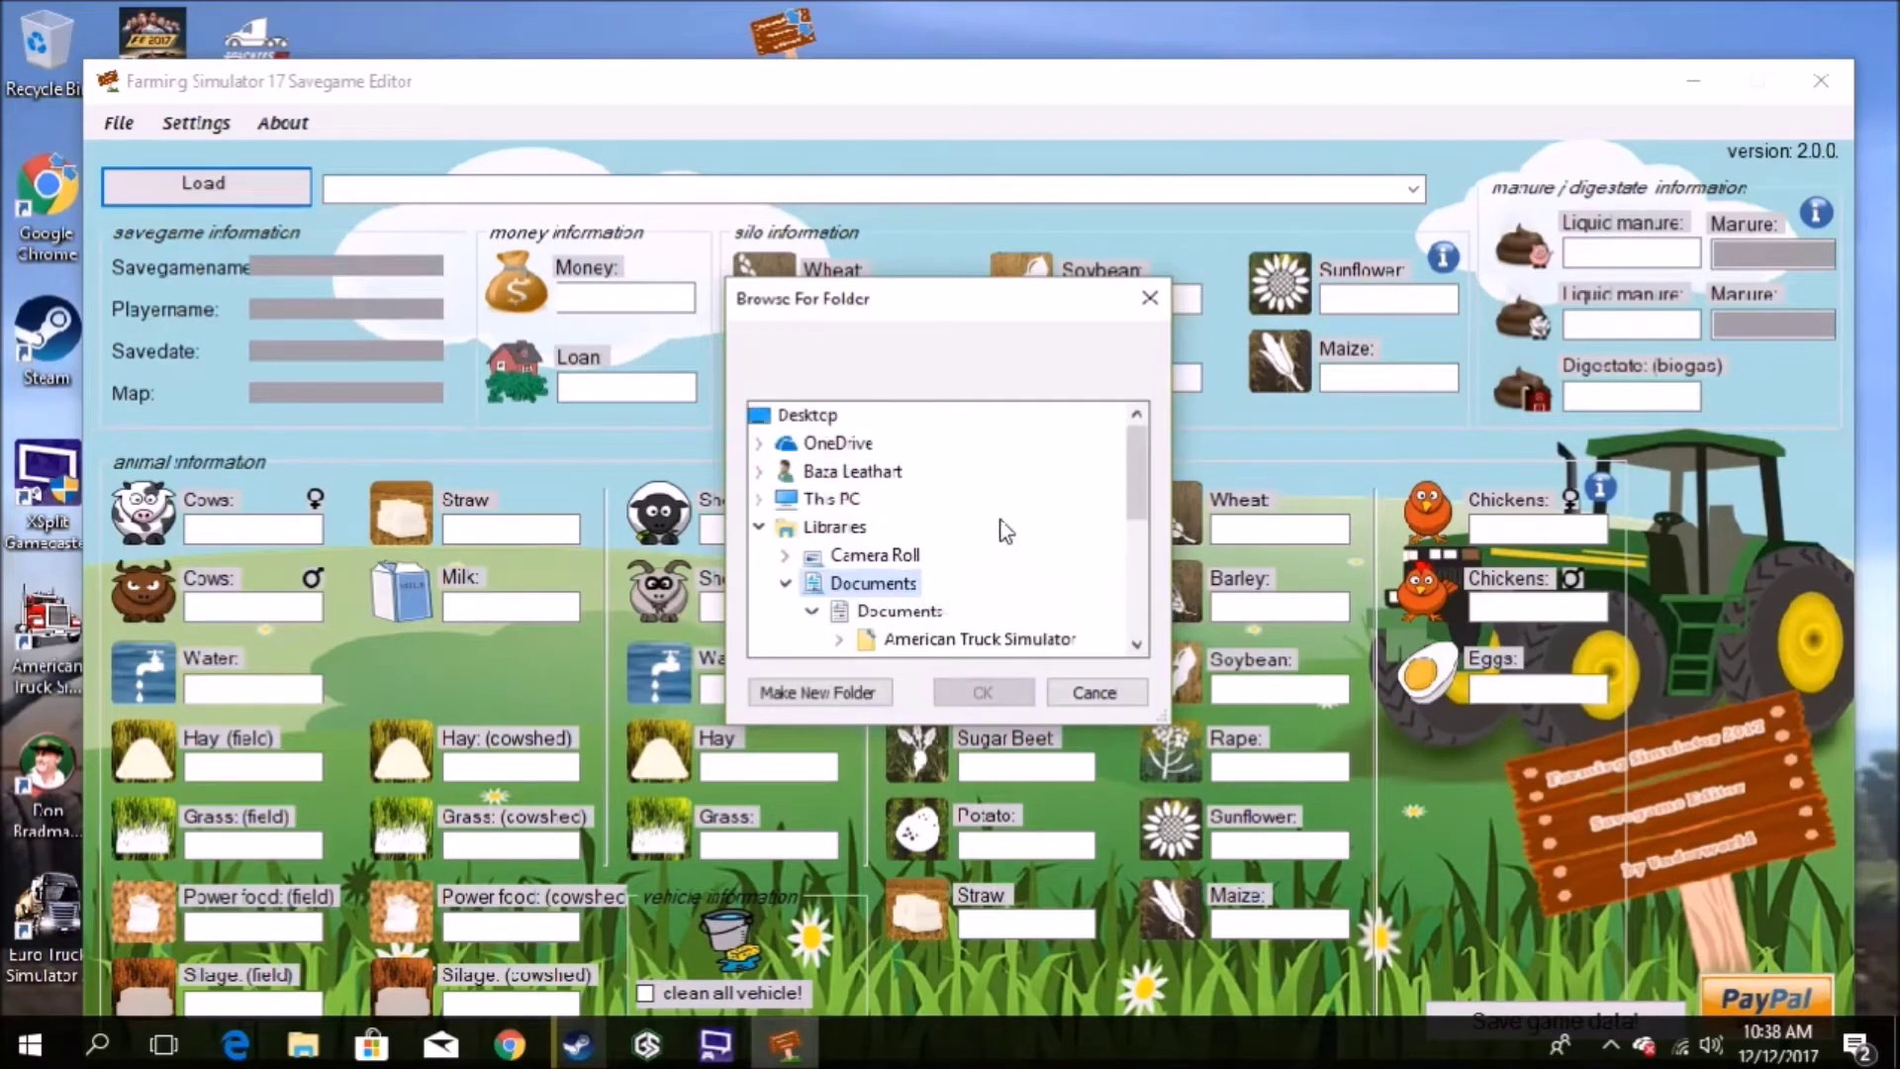
pyautogui.scroll(-4, 982, 553)
pyautogui.scroll(1, 983, 552)
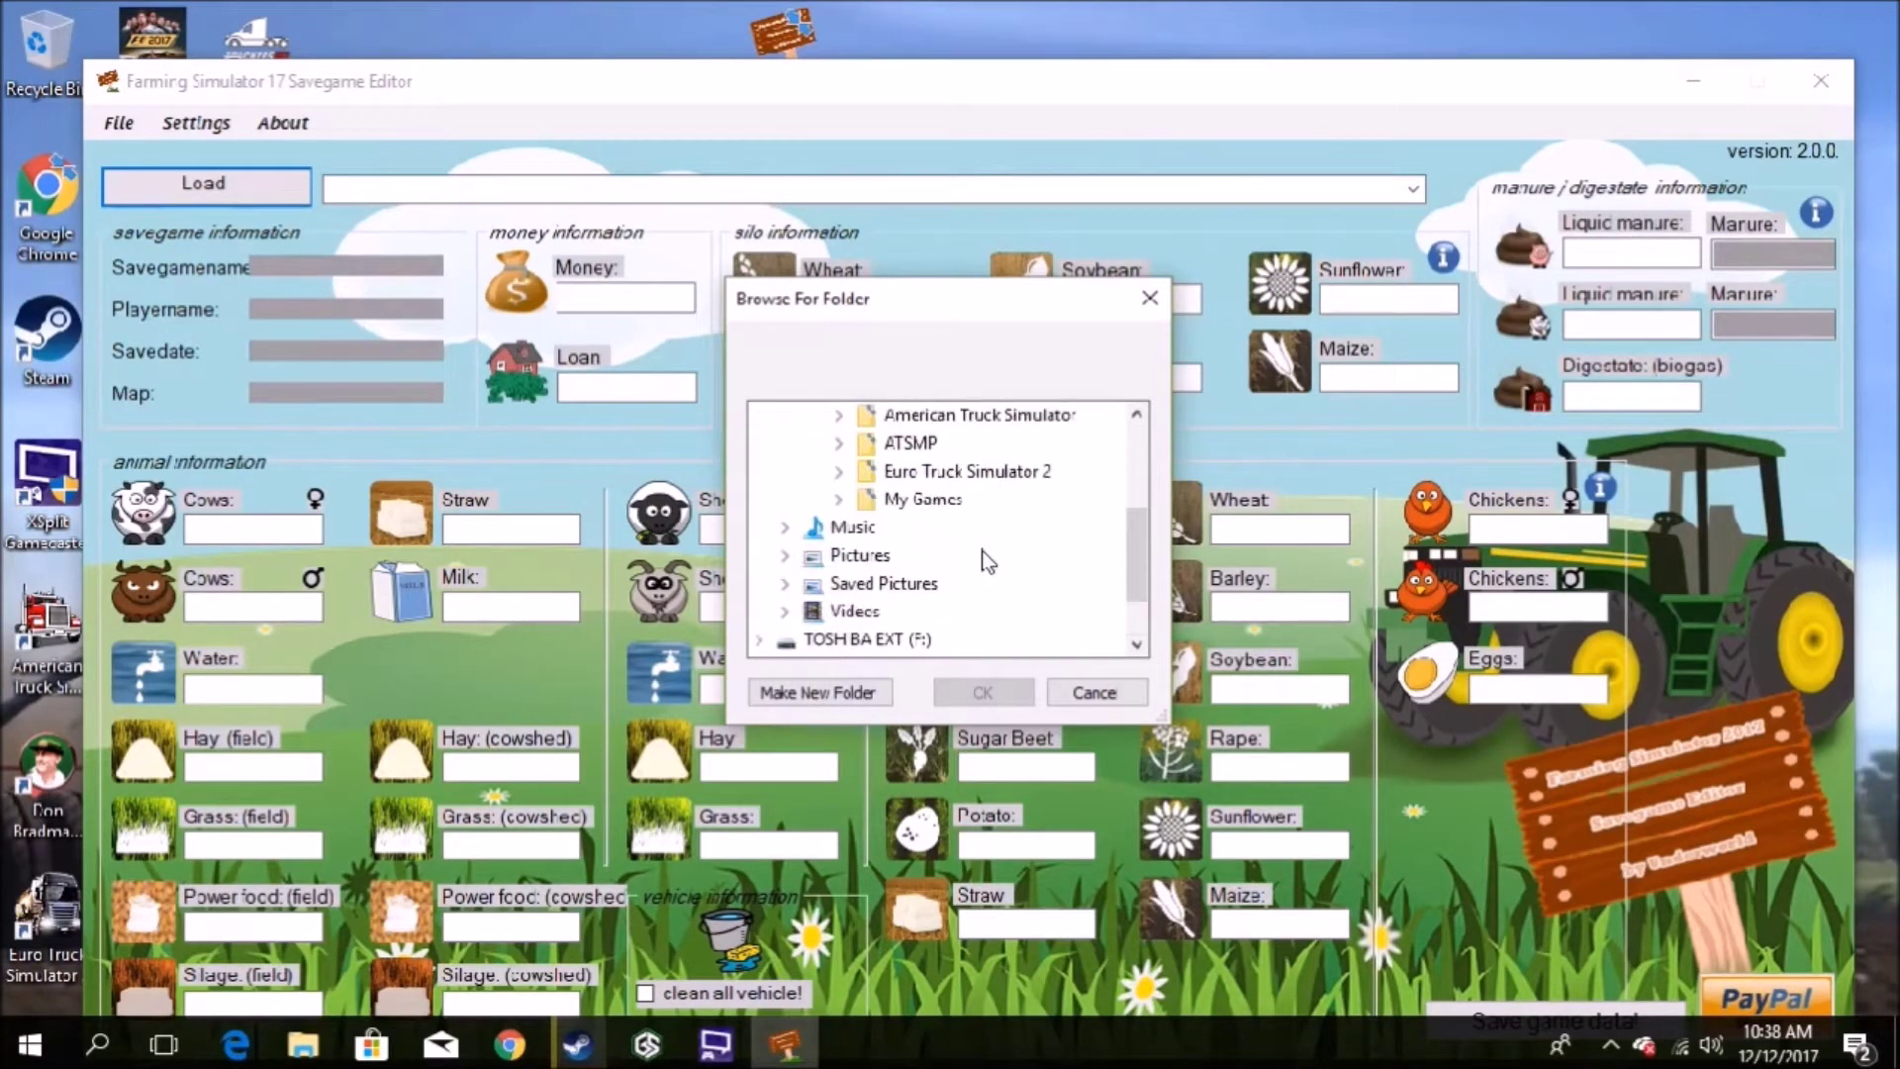
pyautogui.doubleClick(928, 503)
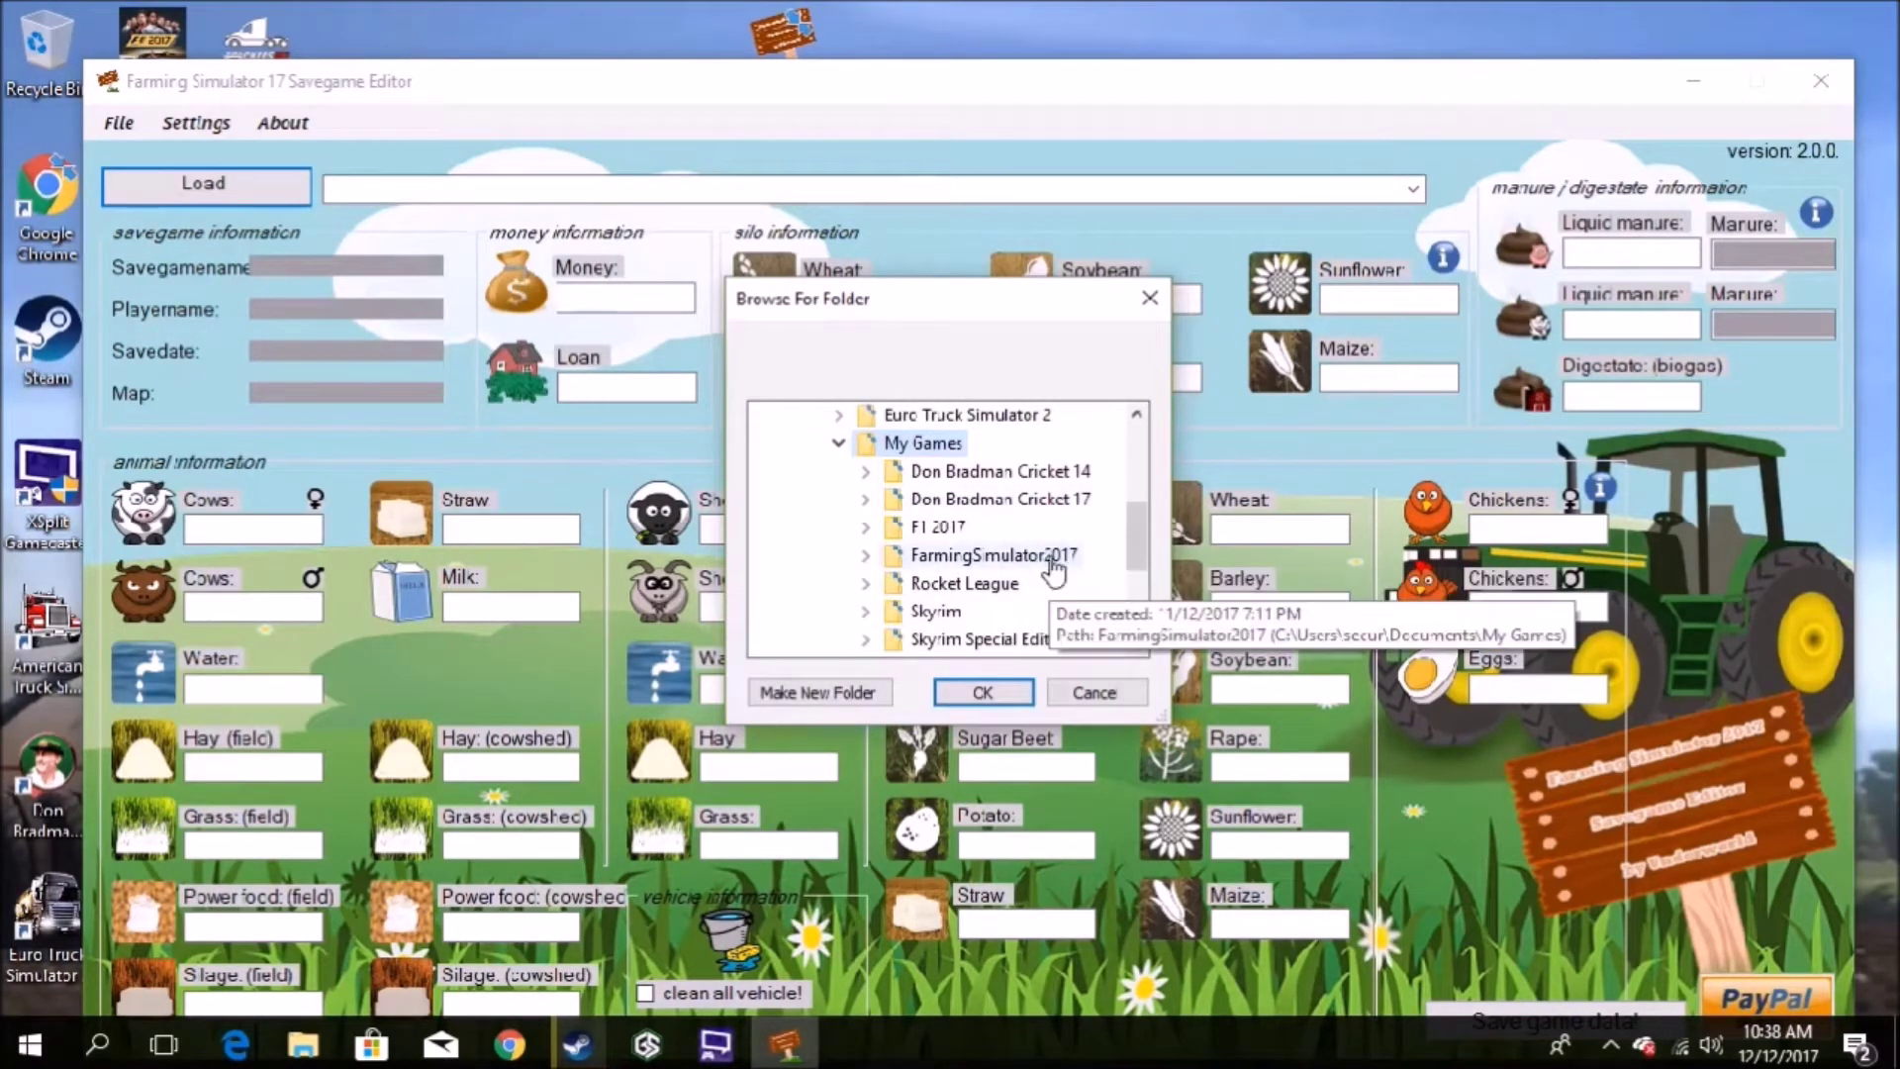
pyautogui.doubleClick(1055, 564)
pyautogui.scroll(-1, 1057, 567)
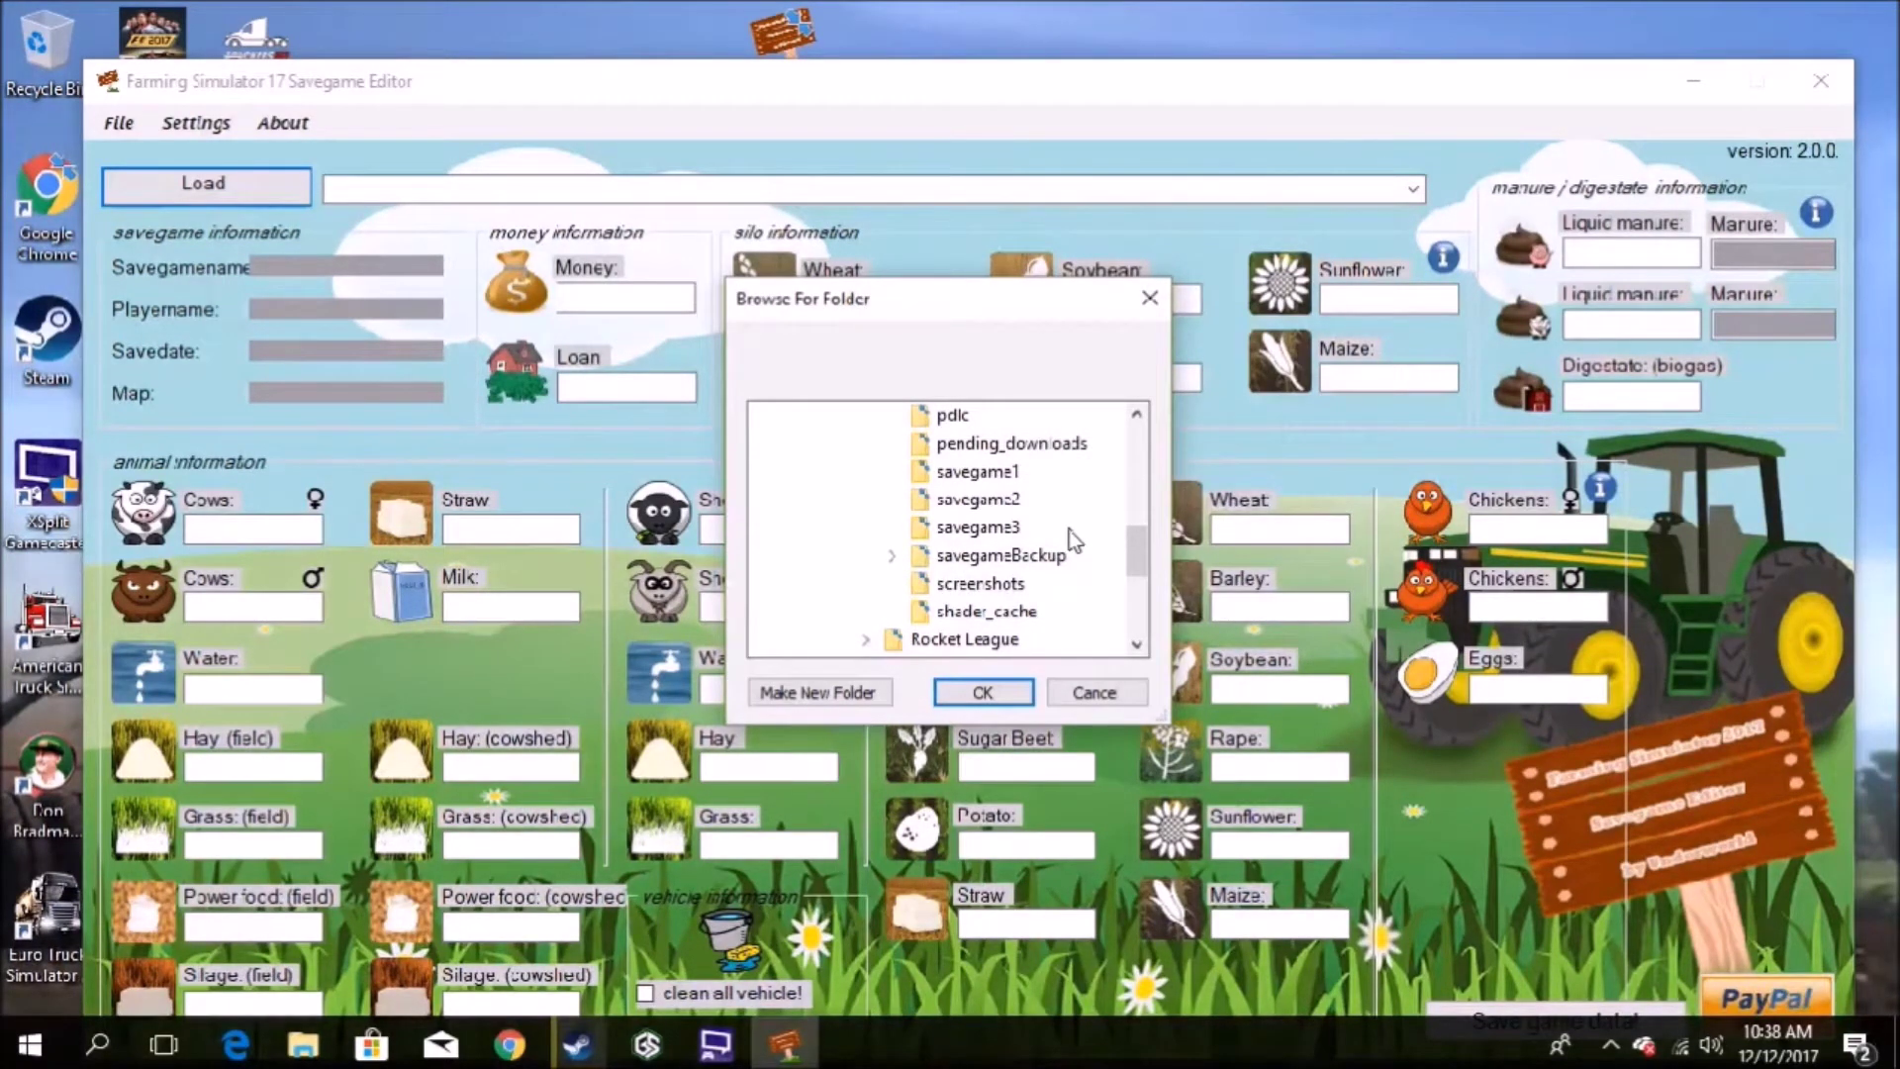
pyautogui.click(994, 530)
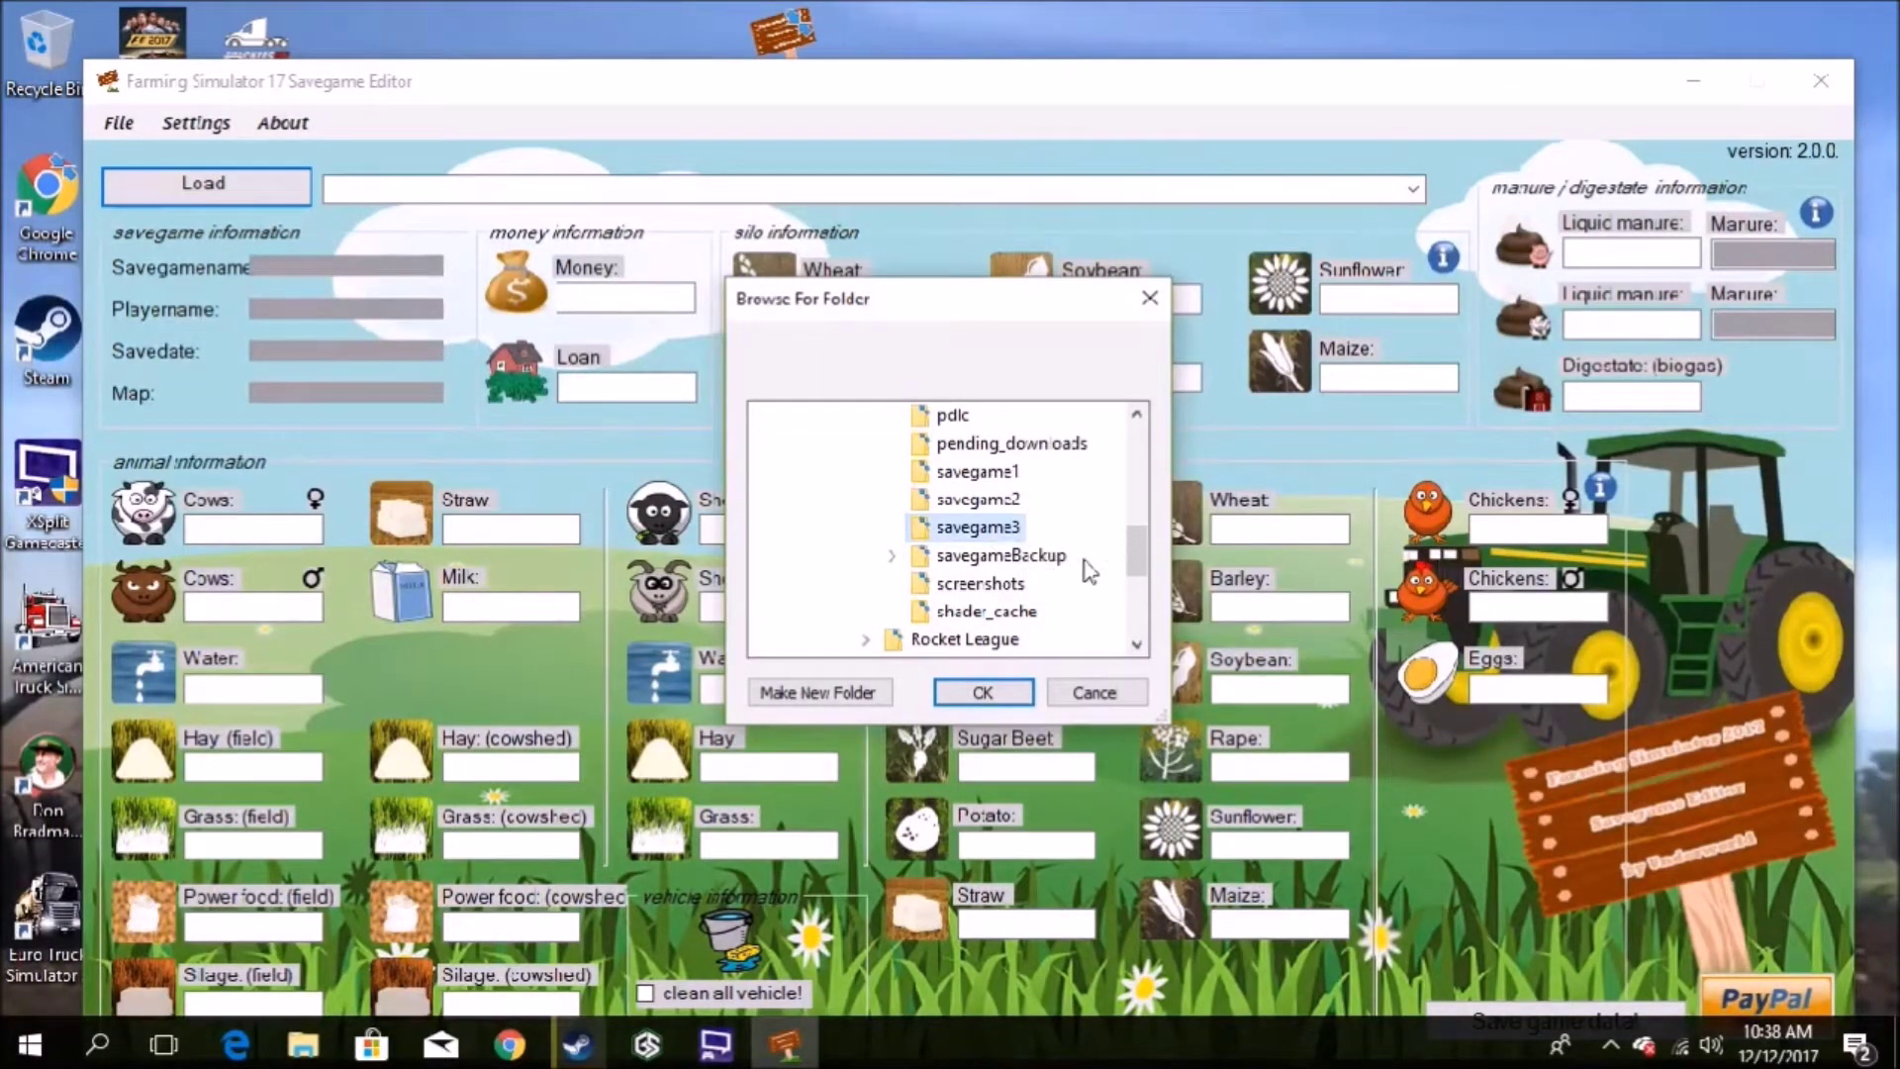
pyautogui.click(995, 693)
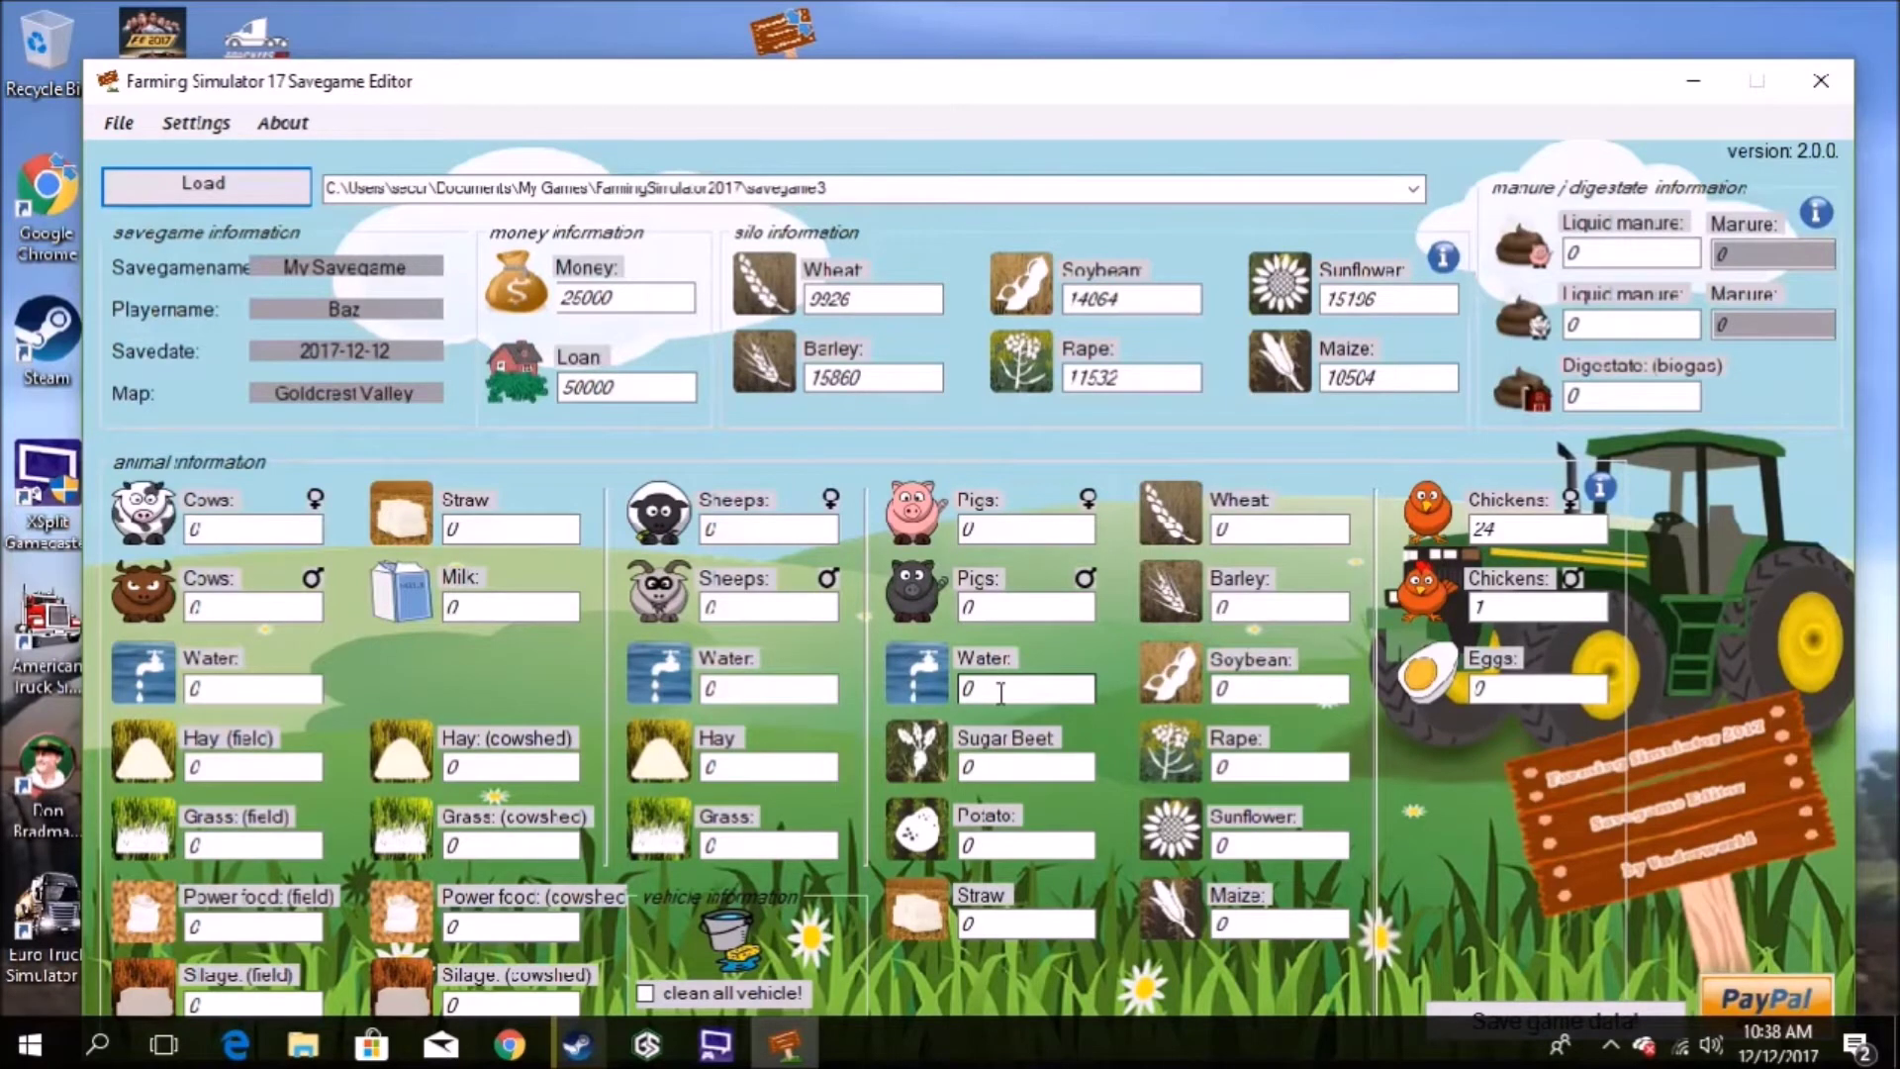
# Set the savegame's loan to 0 and its money to 2500000
pyautogui.click(1000, 692)
pyautogui.moveTo(683, 387); pyautogui.dragTo(479, 406)
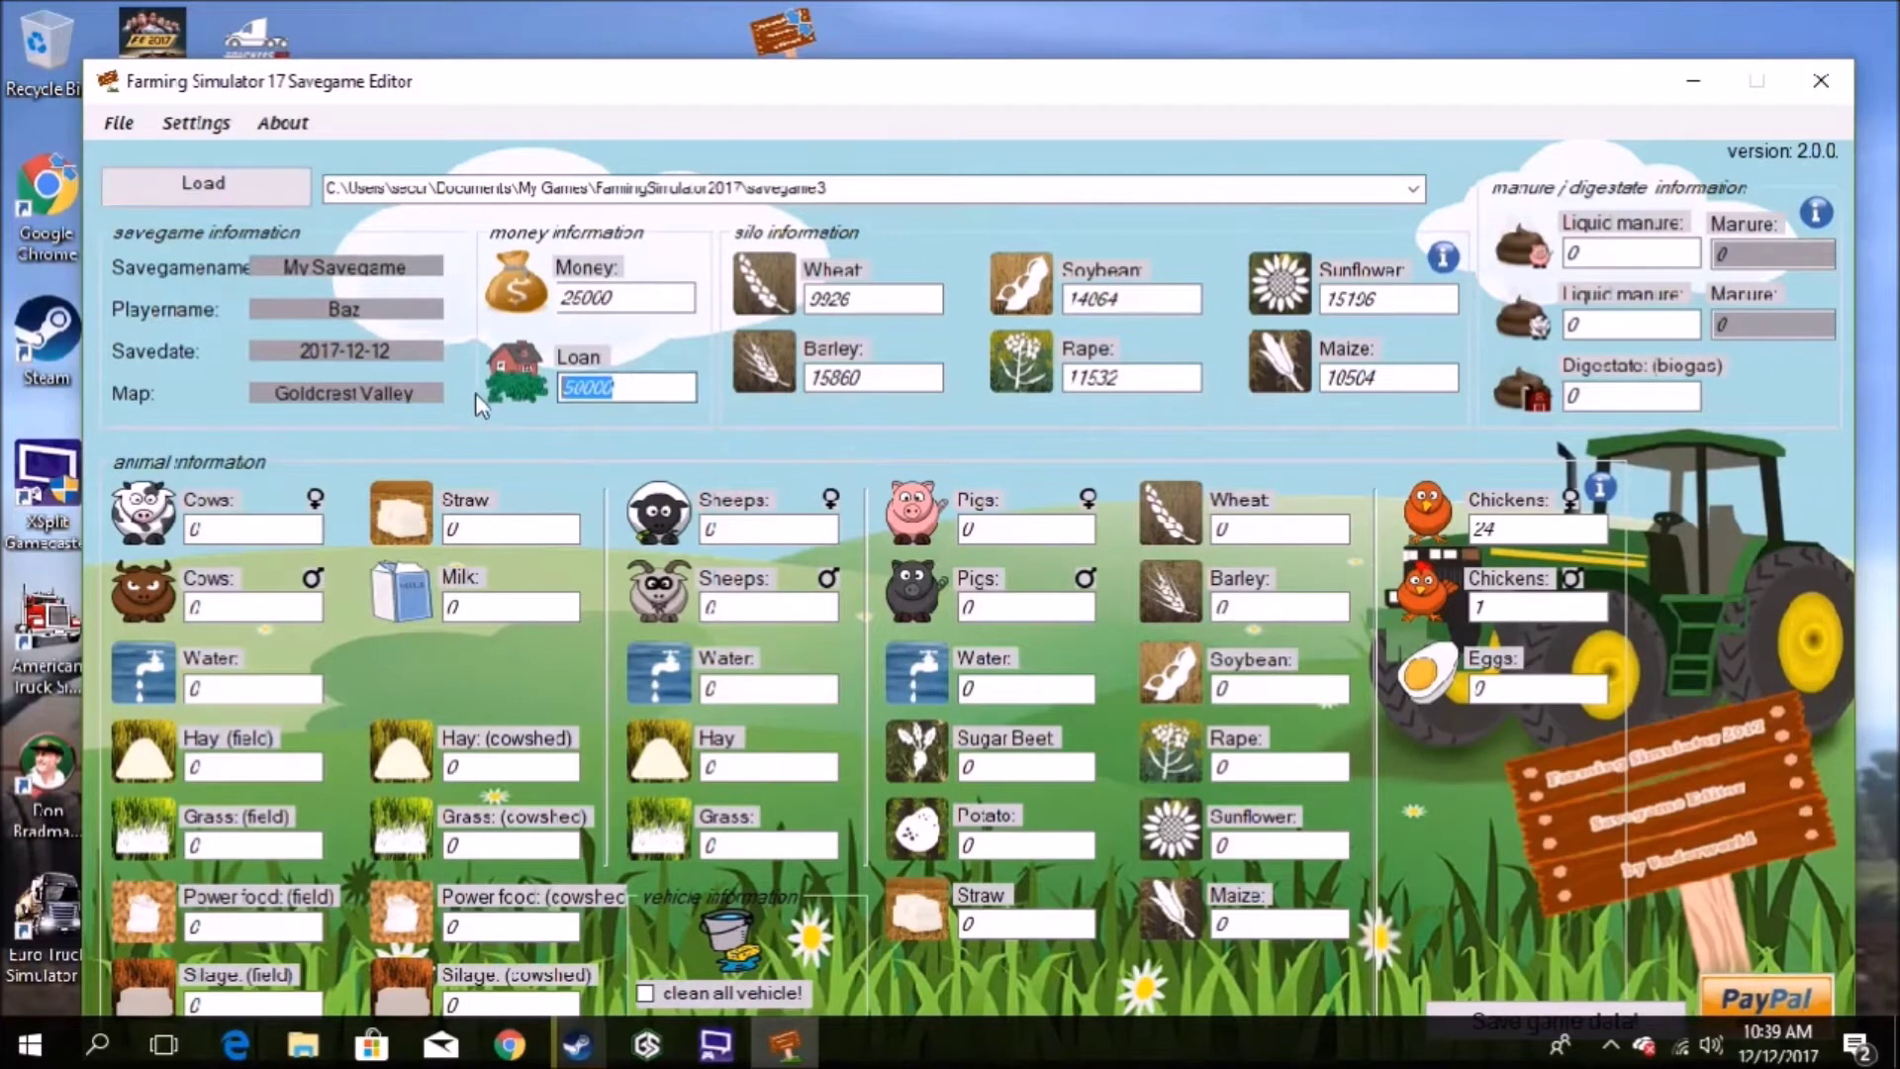
pyautogui.write('0')
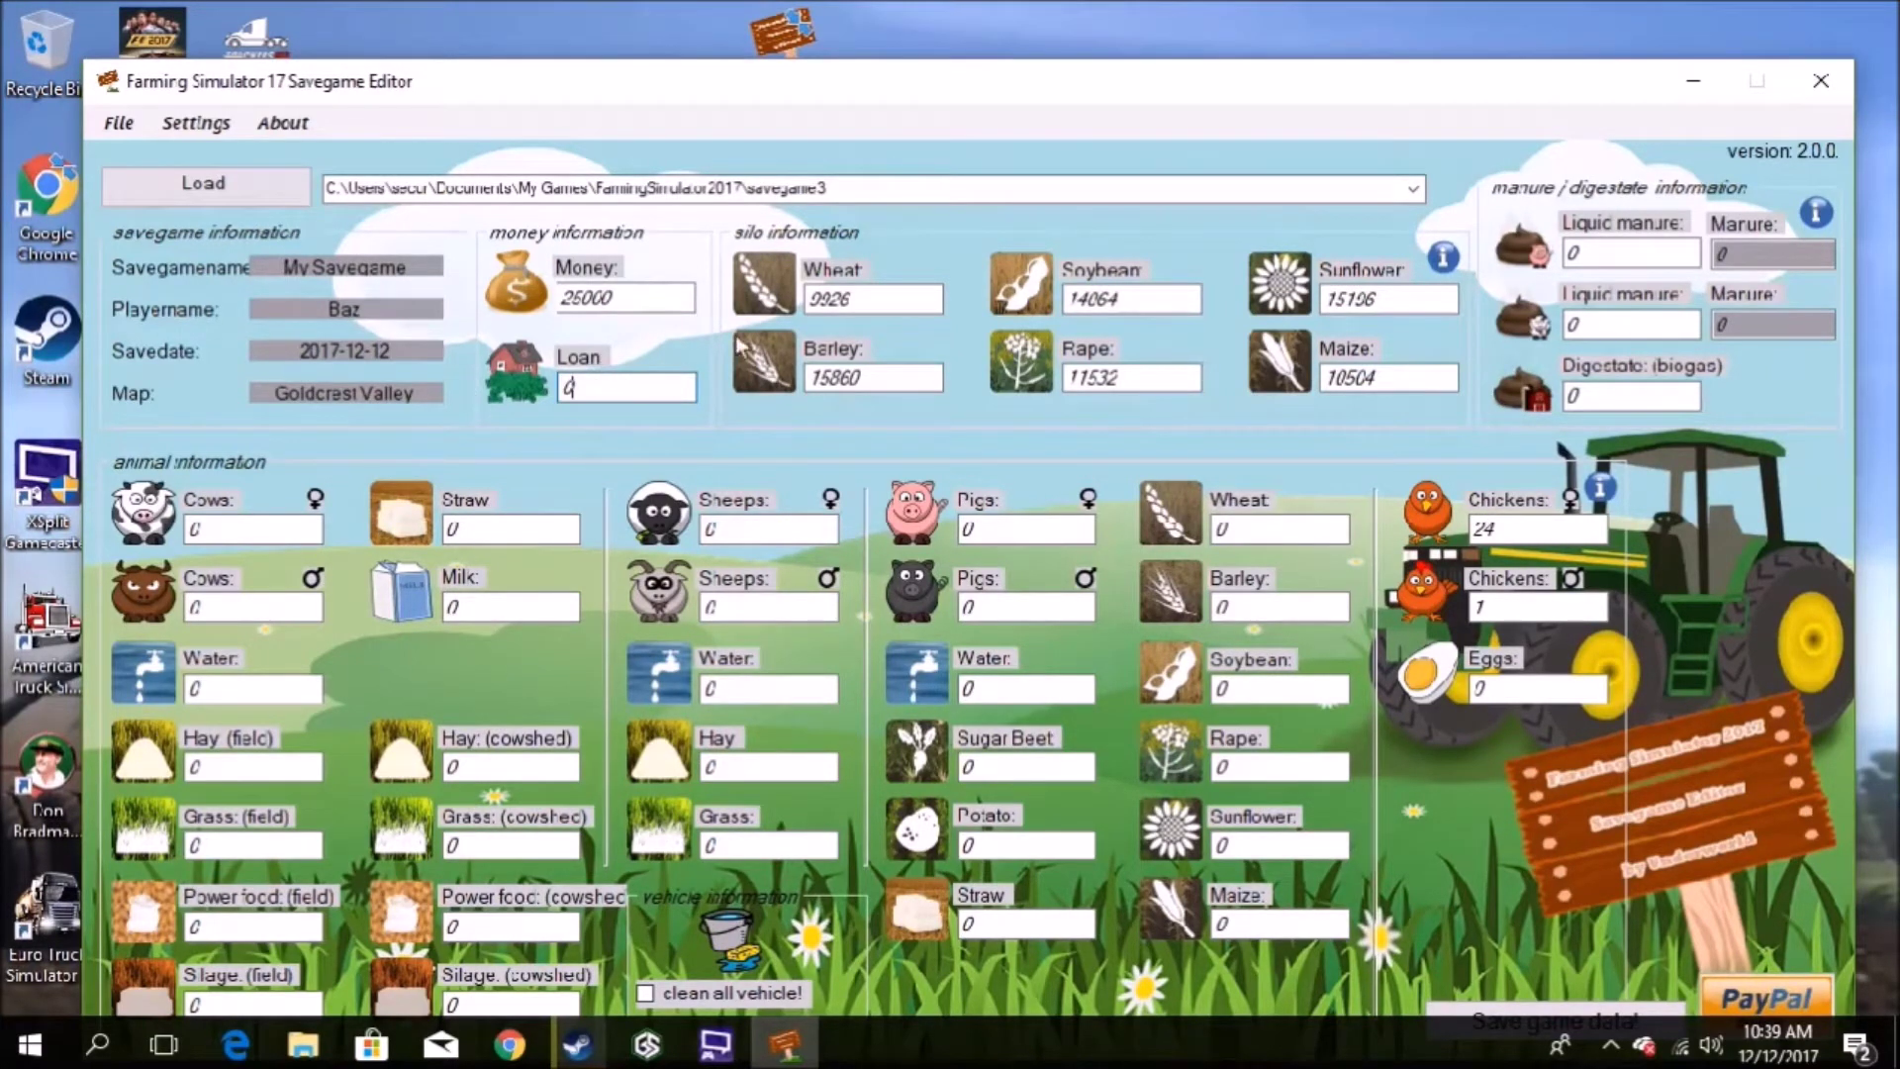
pyautogui.click(642, 307)
pyautogui.write('00')
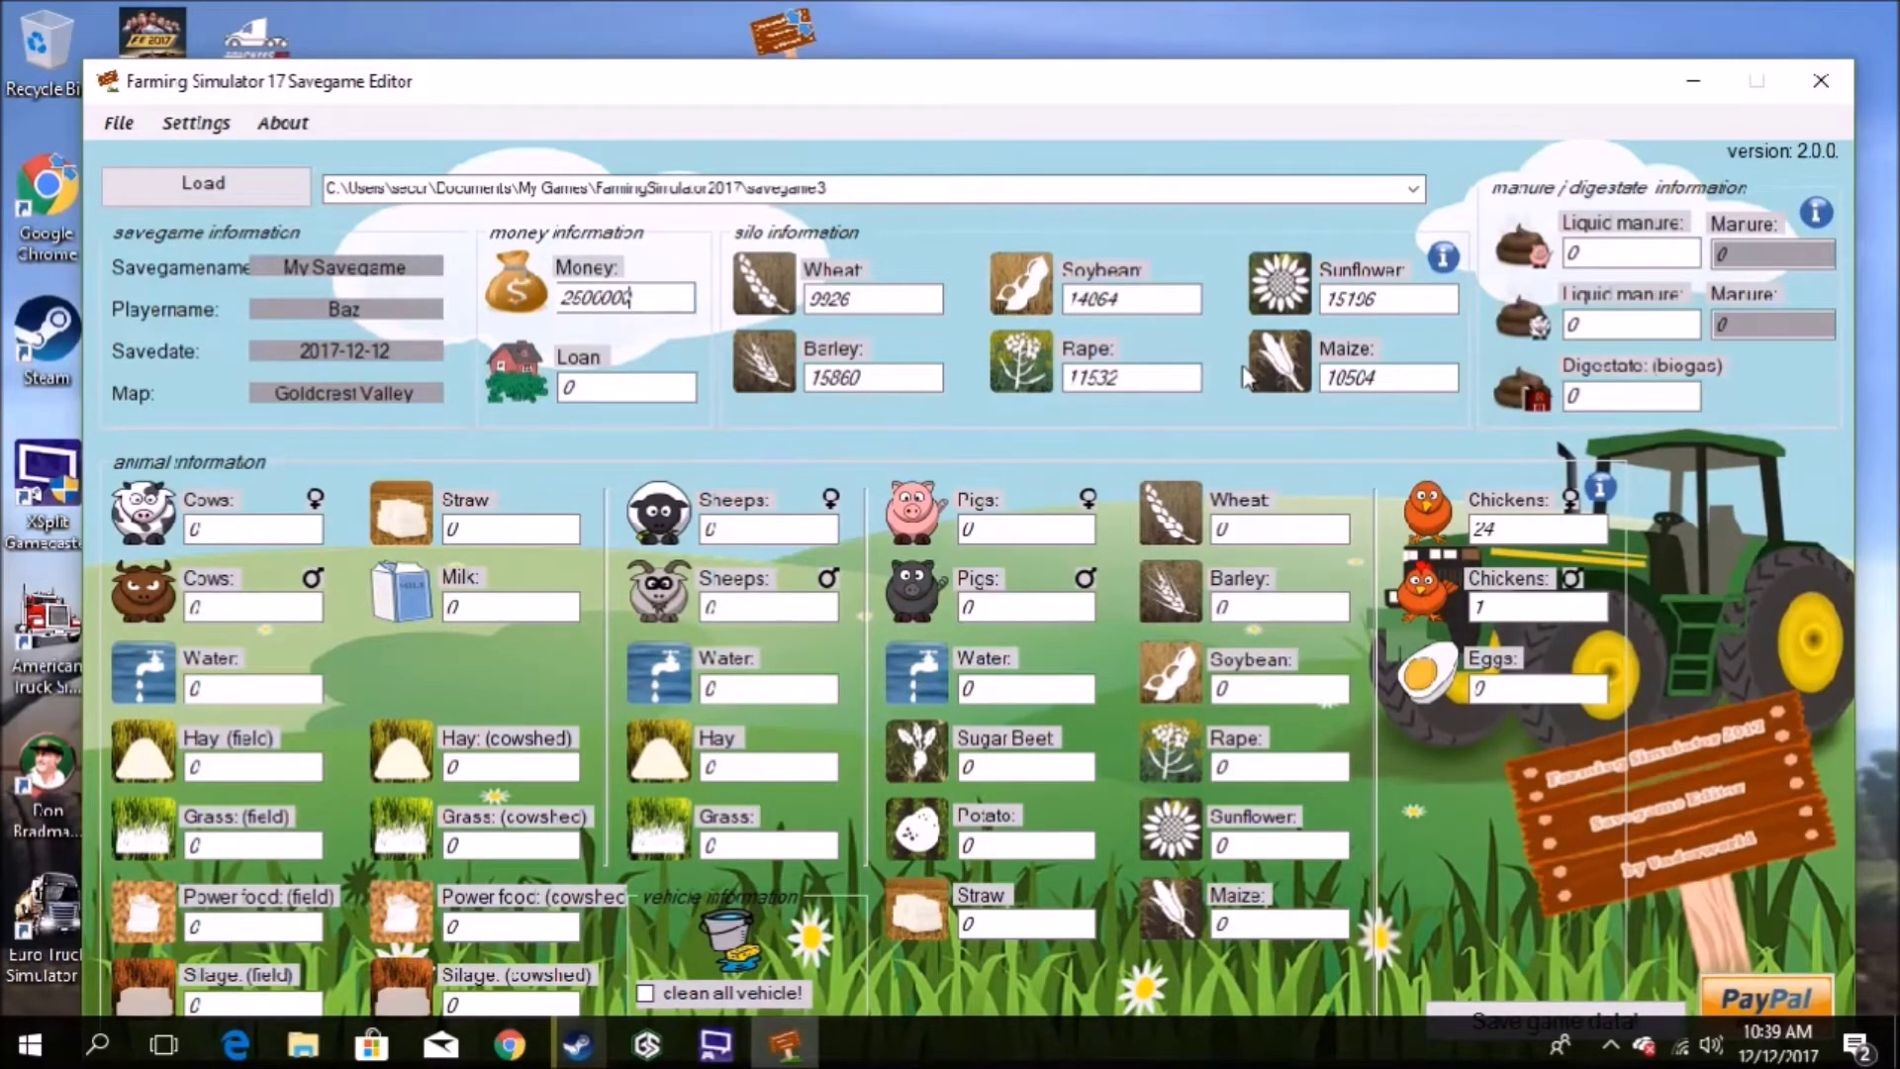
# Set the silo amounts of wheat, barley, soybean, rape, sunflower and maize to 0
pyautogui.press('Tab')
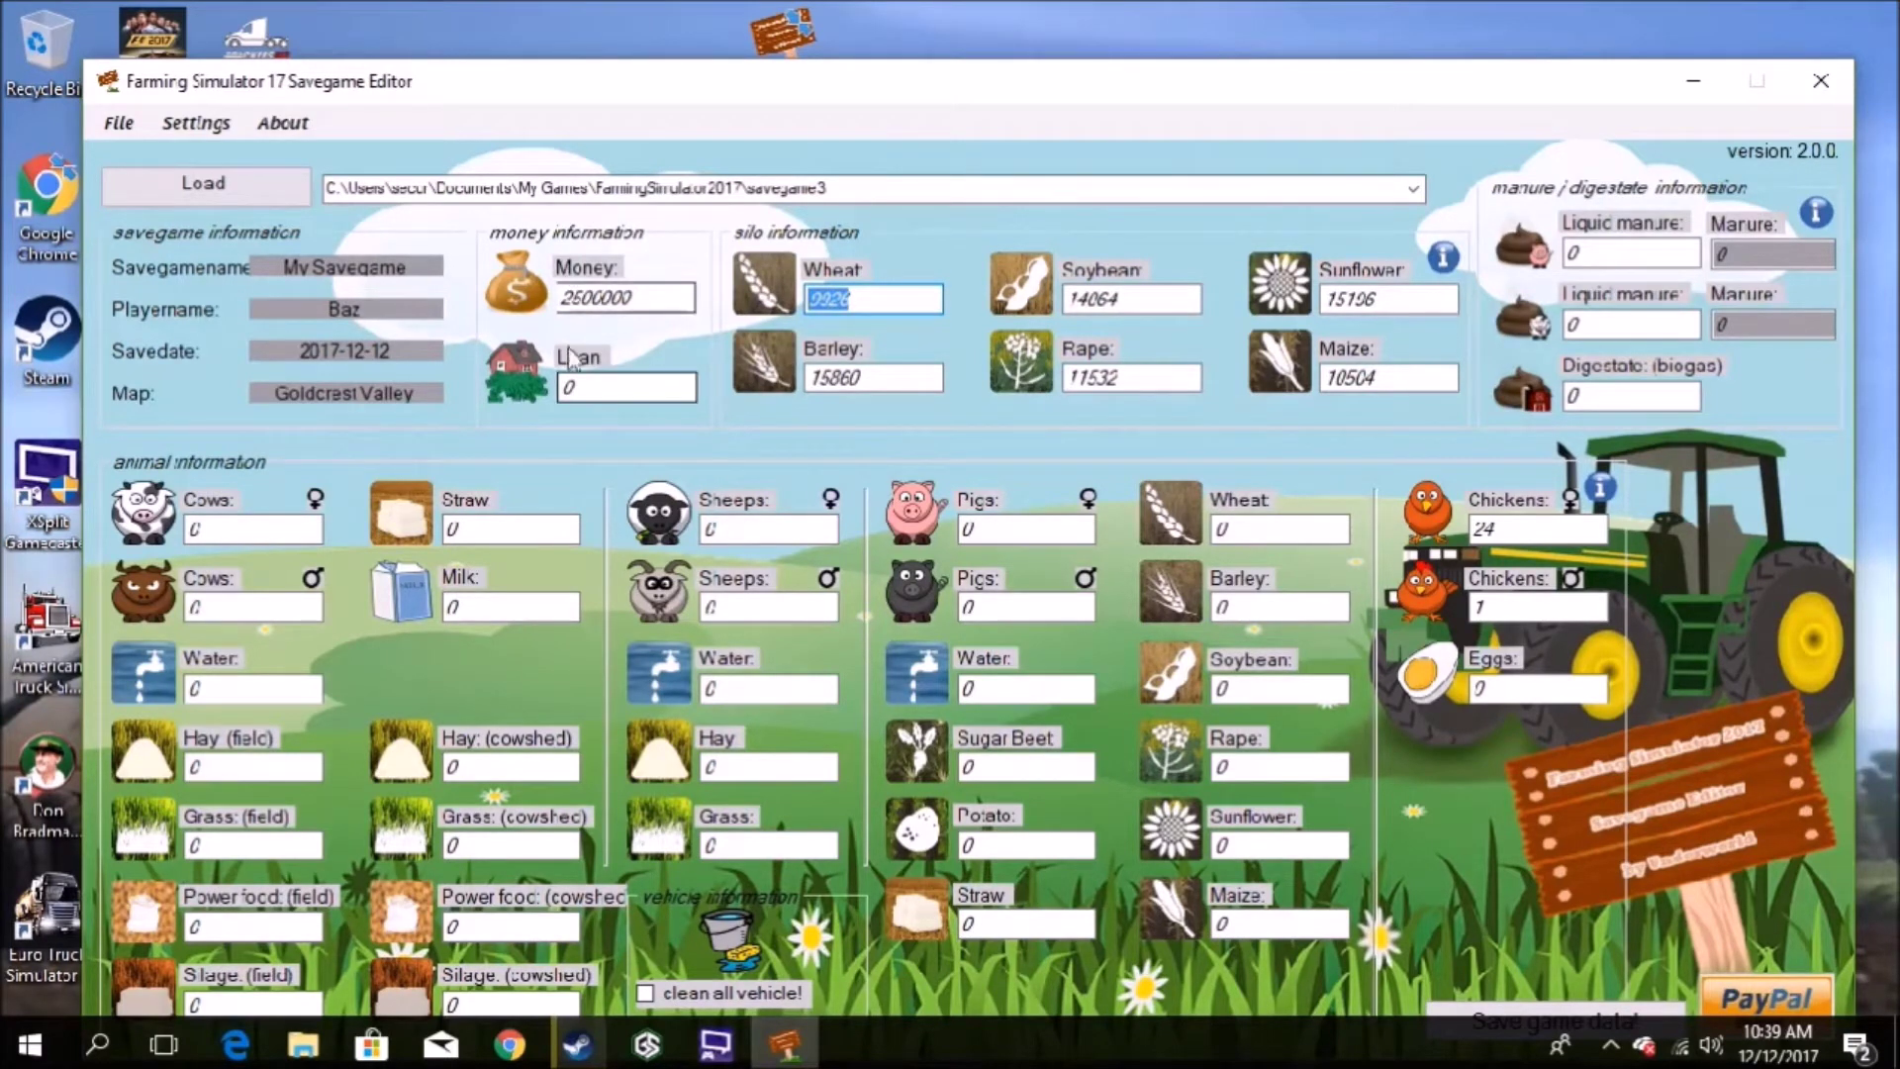
pyautogui.write('0')
pyautogui.press('Tab')
pyautogui.write('0')
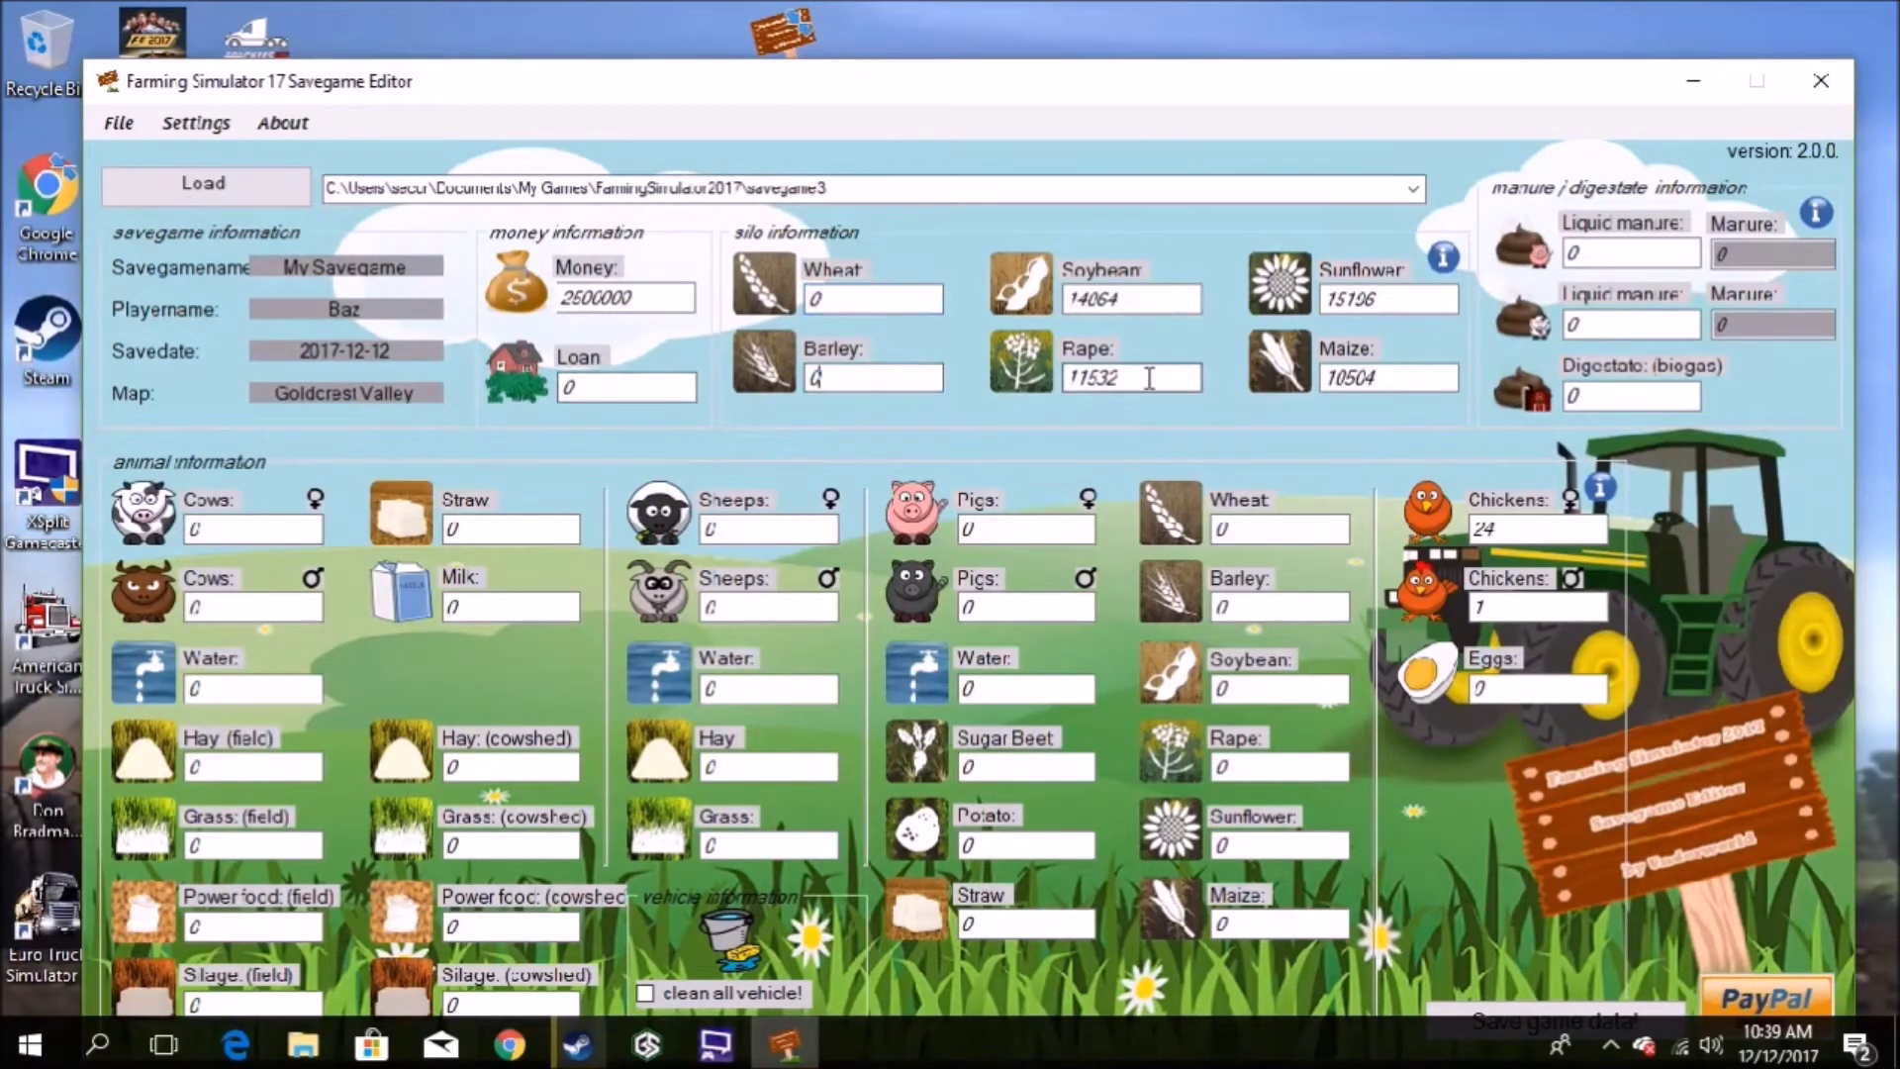
pyautogui.doubleClick(1149, 379)
pyautogui.write('0')
pyautogui.hotkey('shift', 'Tab')
pyautogui.write('0')
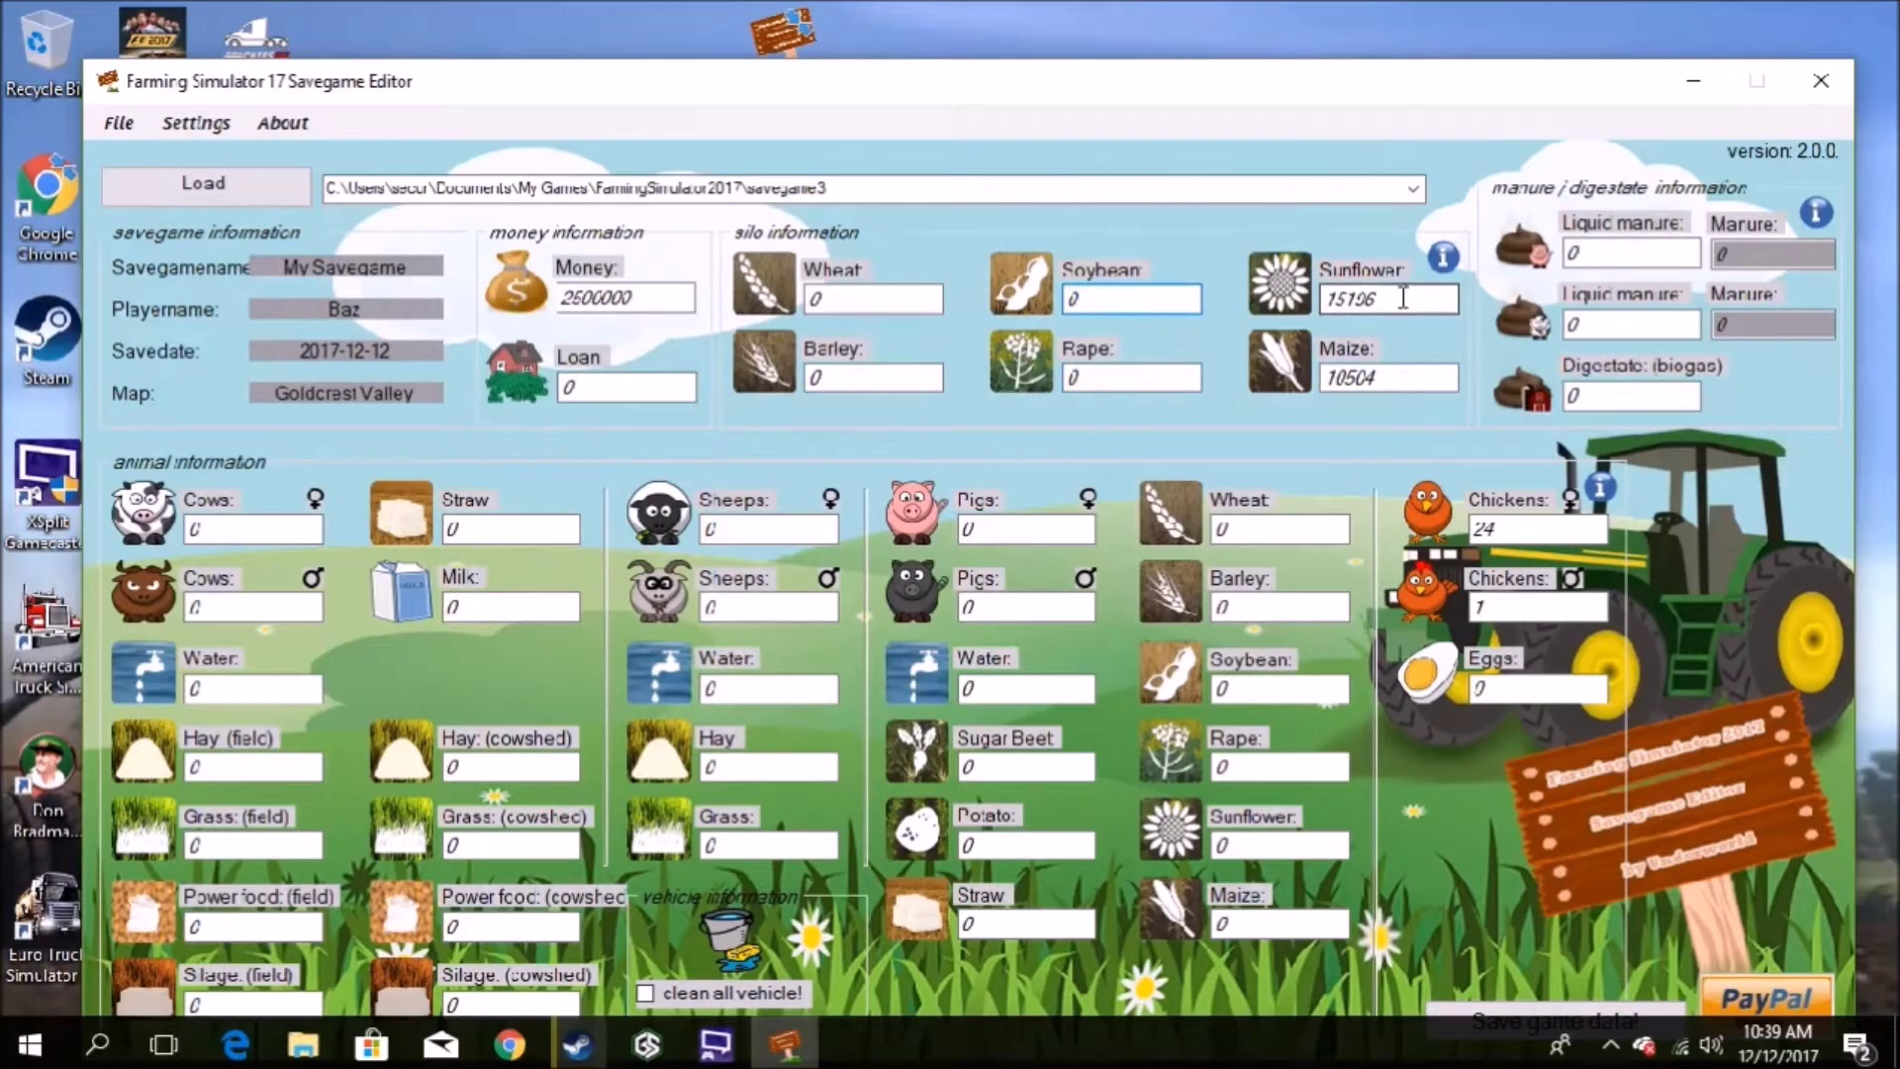
pyautogui.doubleClick(1403, 298)
pyautogui.write('0')
pyautogui.press('Tab')
pyautogui.write('0')
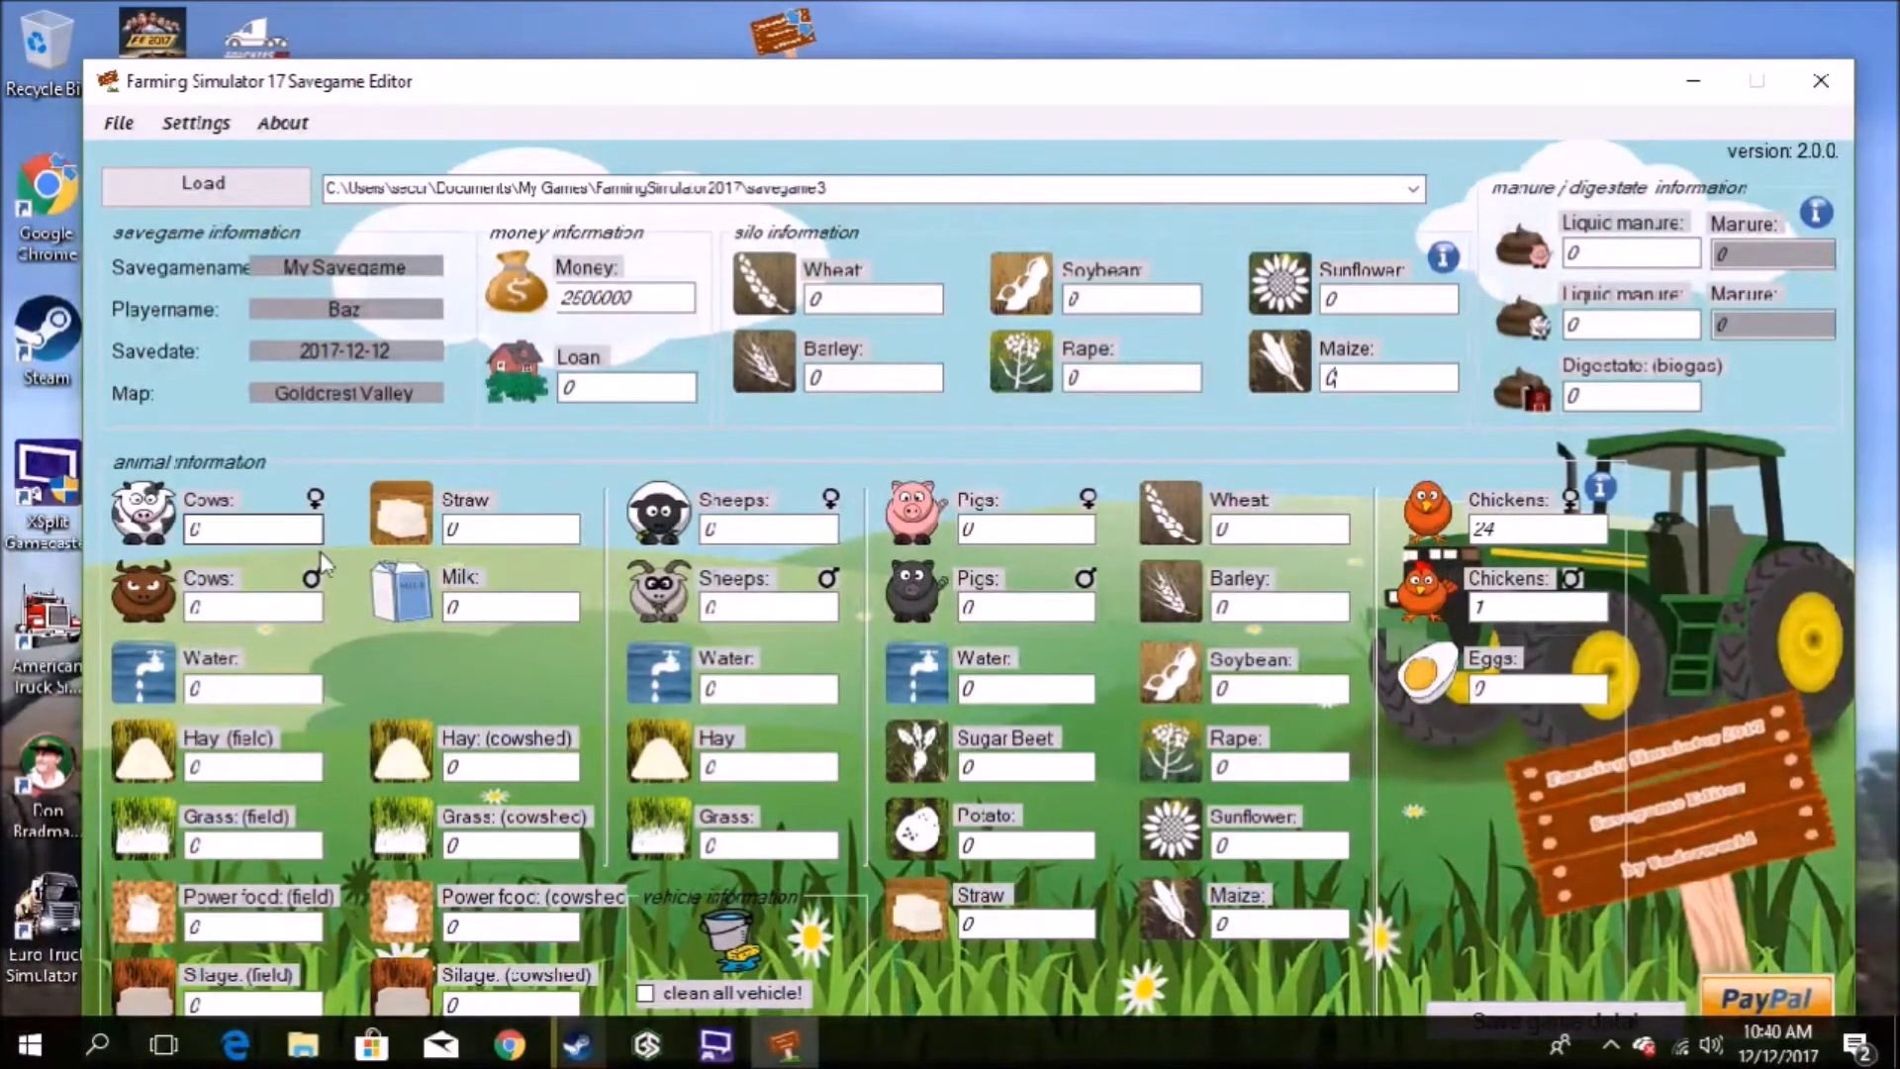
# Set the cows to 5 female and 2 male, with their water at 1000000
pyautogui.doubleClick(238, 525)
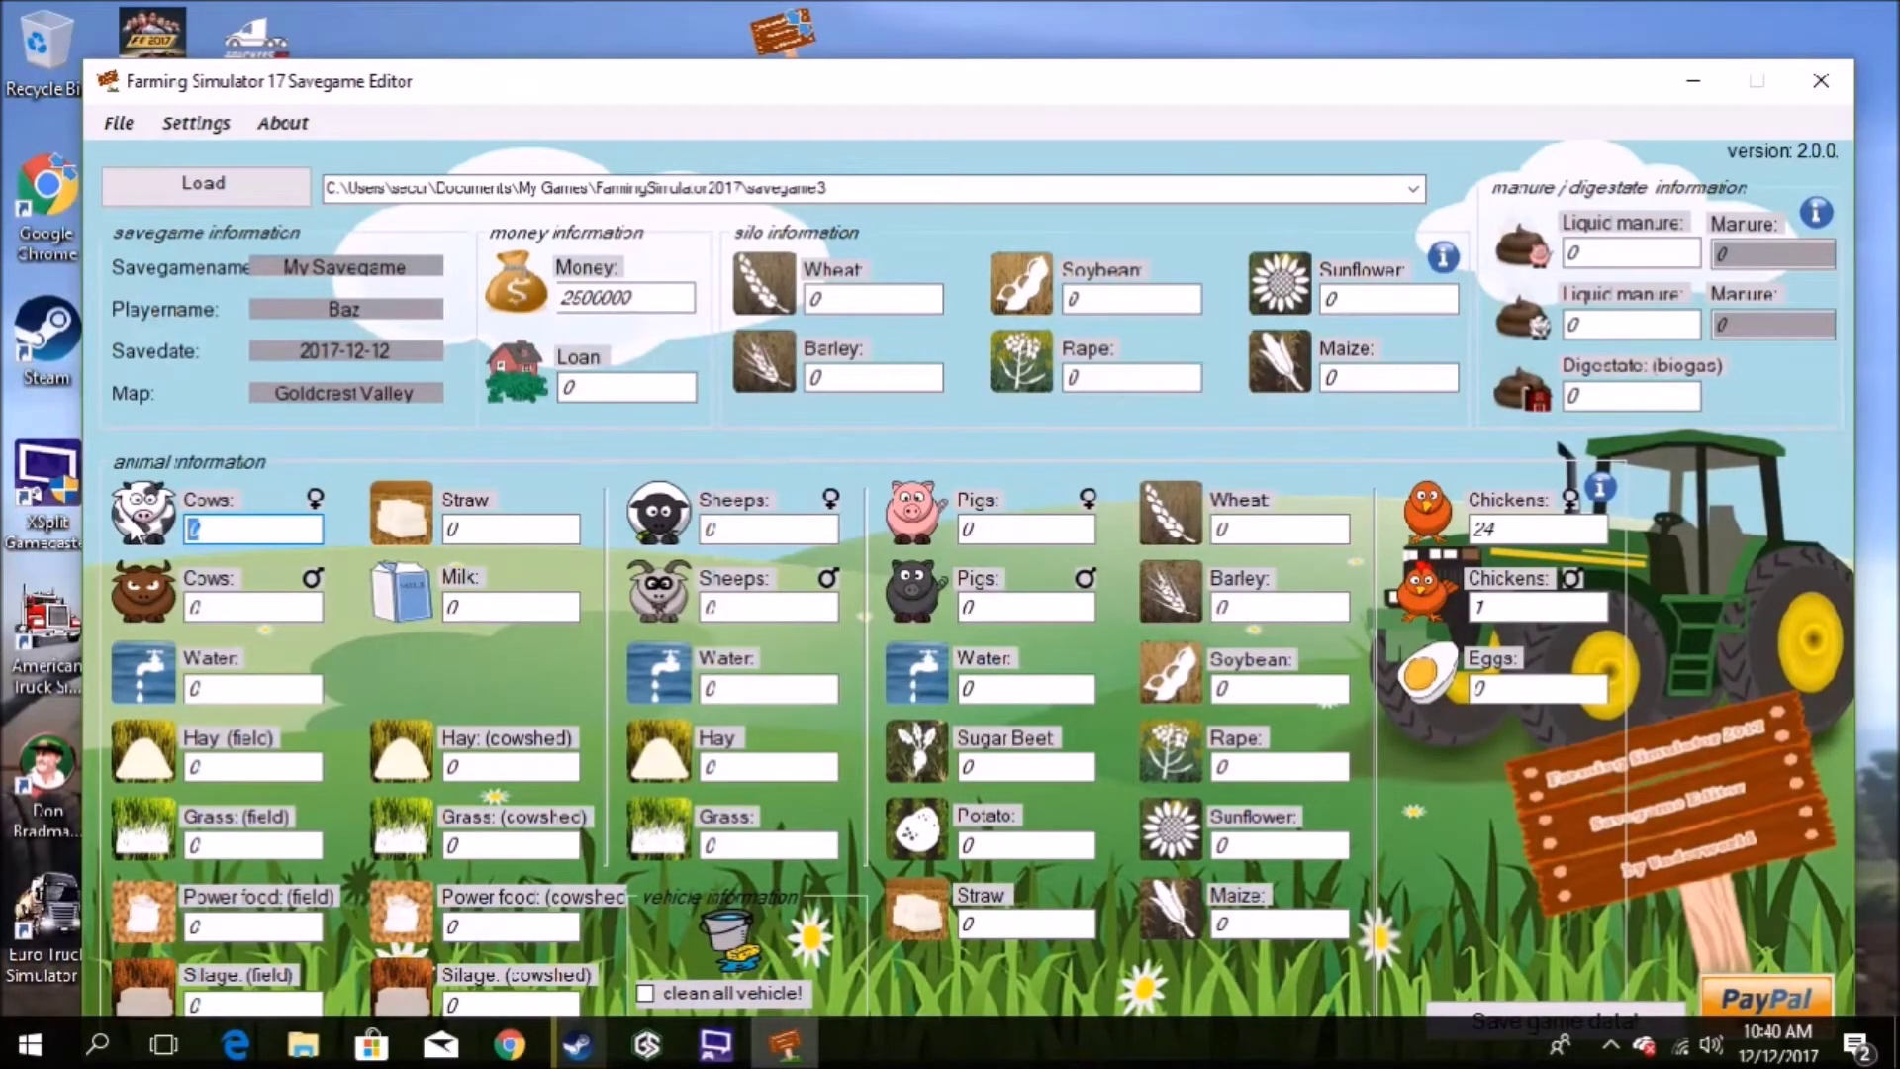
pyautogui.write('56')
pyautogui.press('BackSpace')
pyautogui.doubleClick(250, 607)
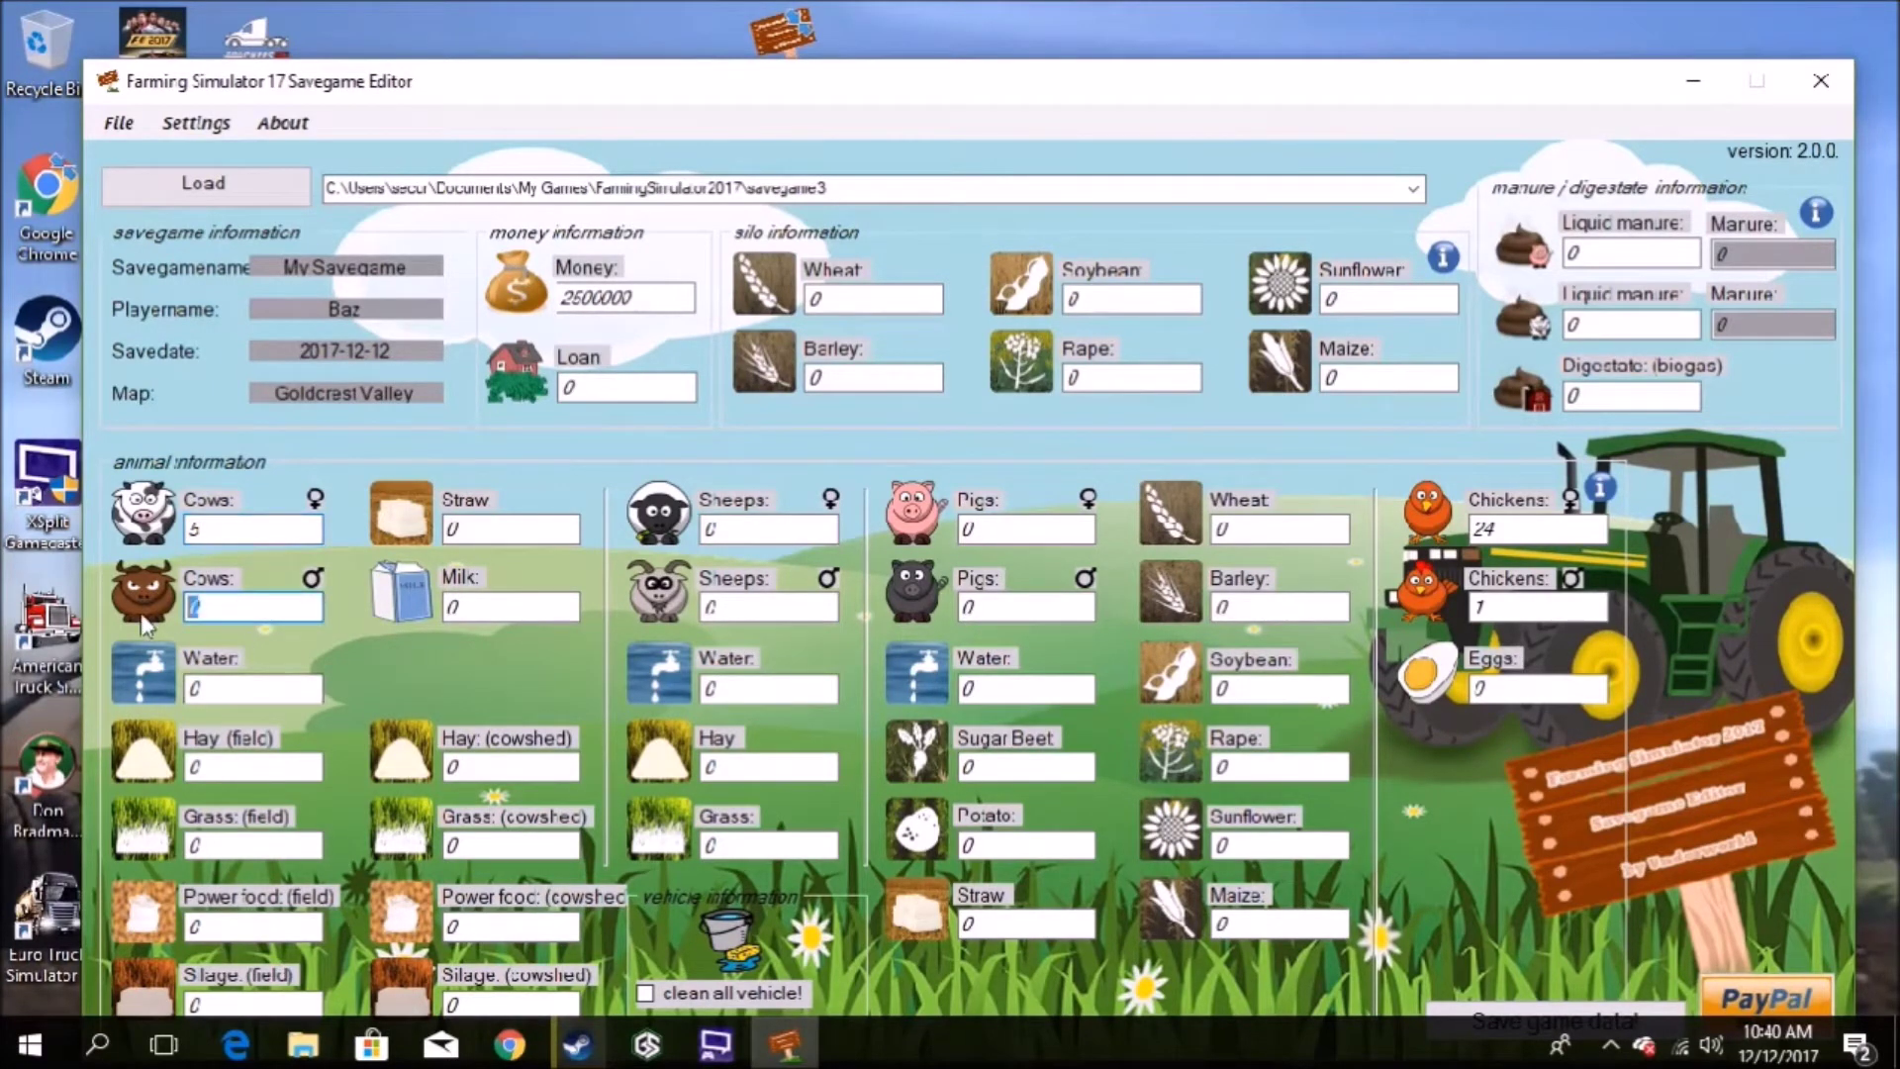
pyautogui.write('2')
pyautogui.press('Tab')
pyautogui.write('100')
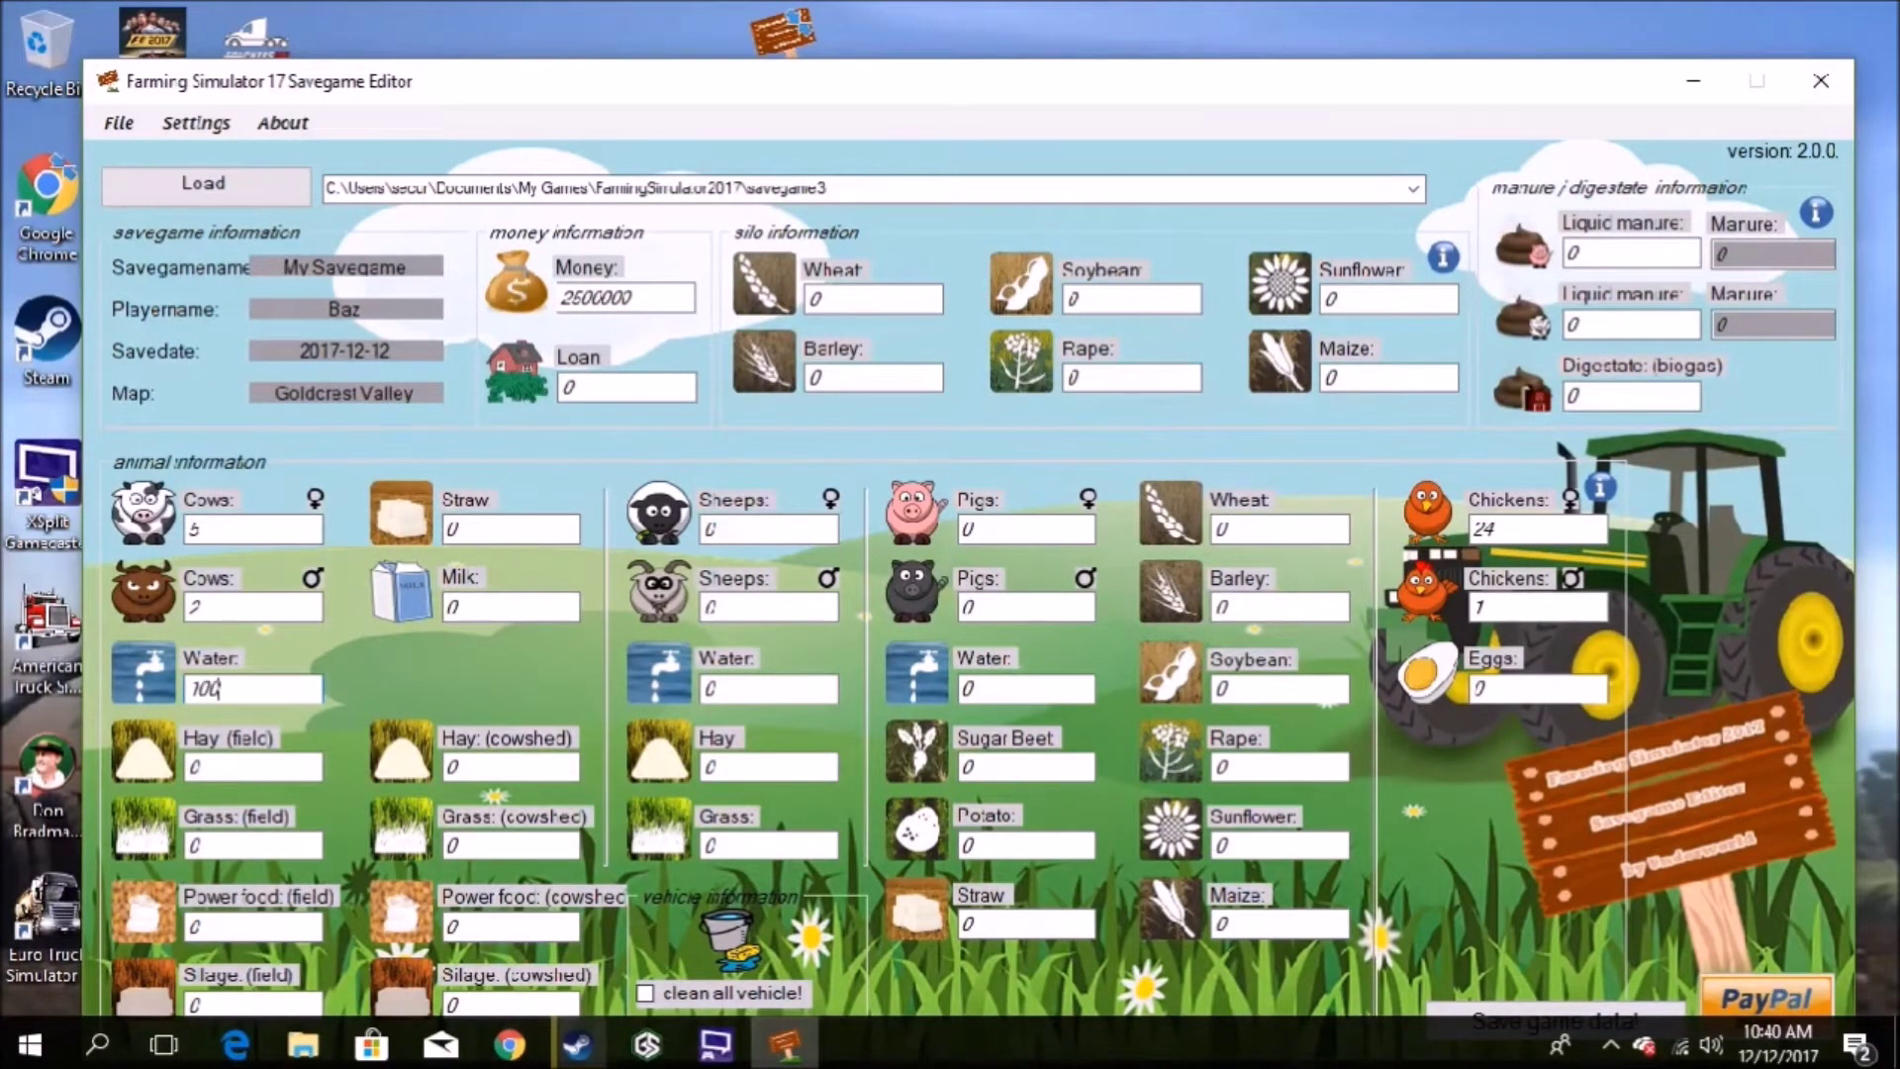
pyautogui.write('0000')
# Set the cowshed's hay, grass, power food and silage, plus the cows' straw, to 1000000 each
pyautogui.moveTo(1114, 83); pyautogui.dragTo(1118, 24)
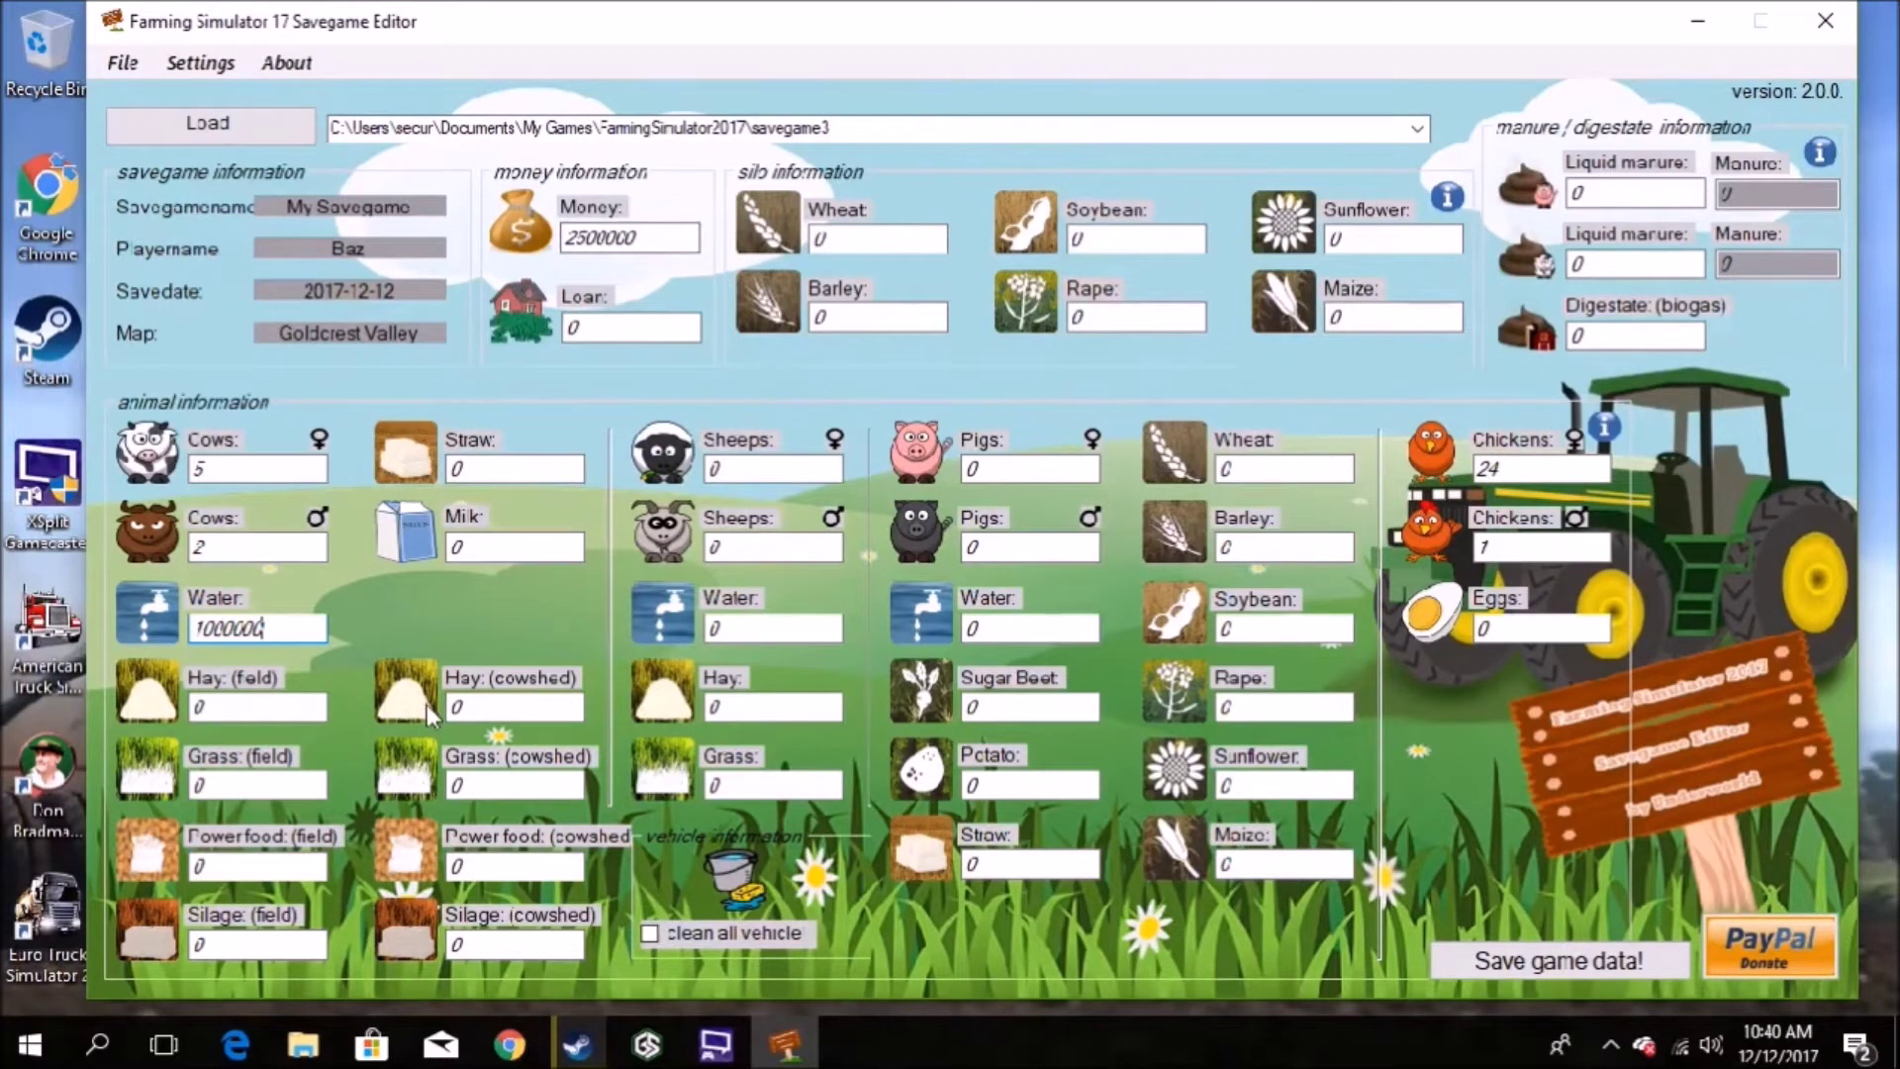
pyautogui.click(489, 705)
pyautogui.write('1000000')
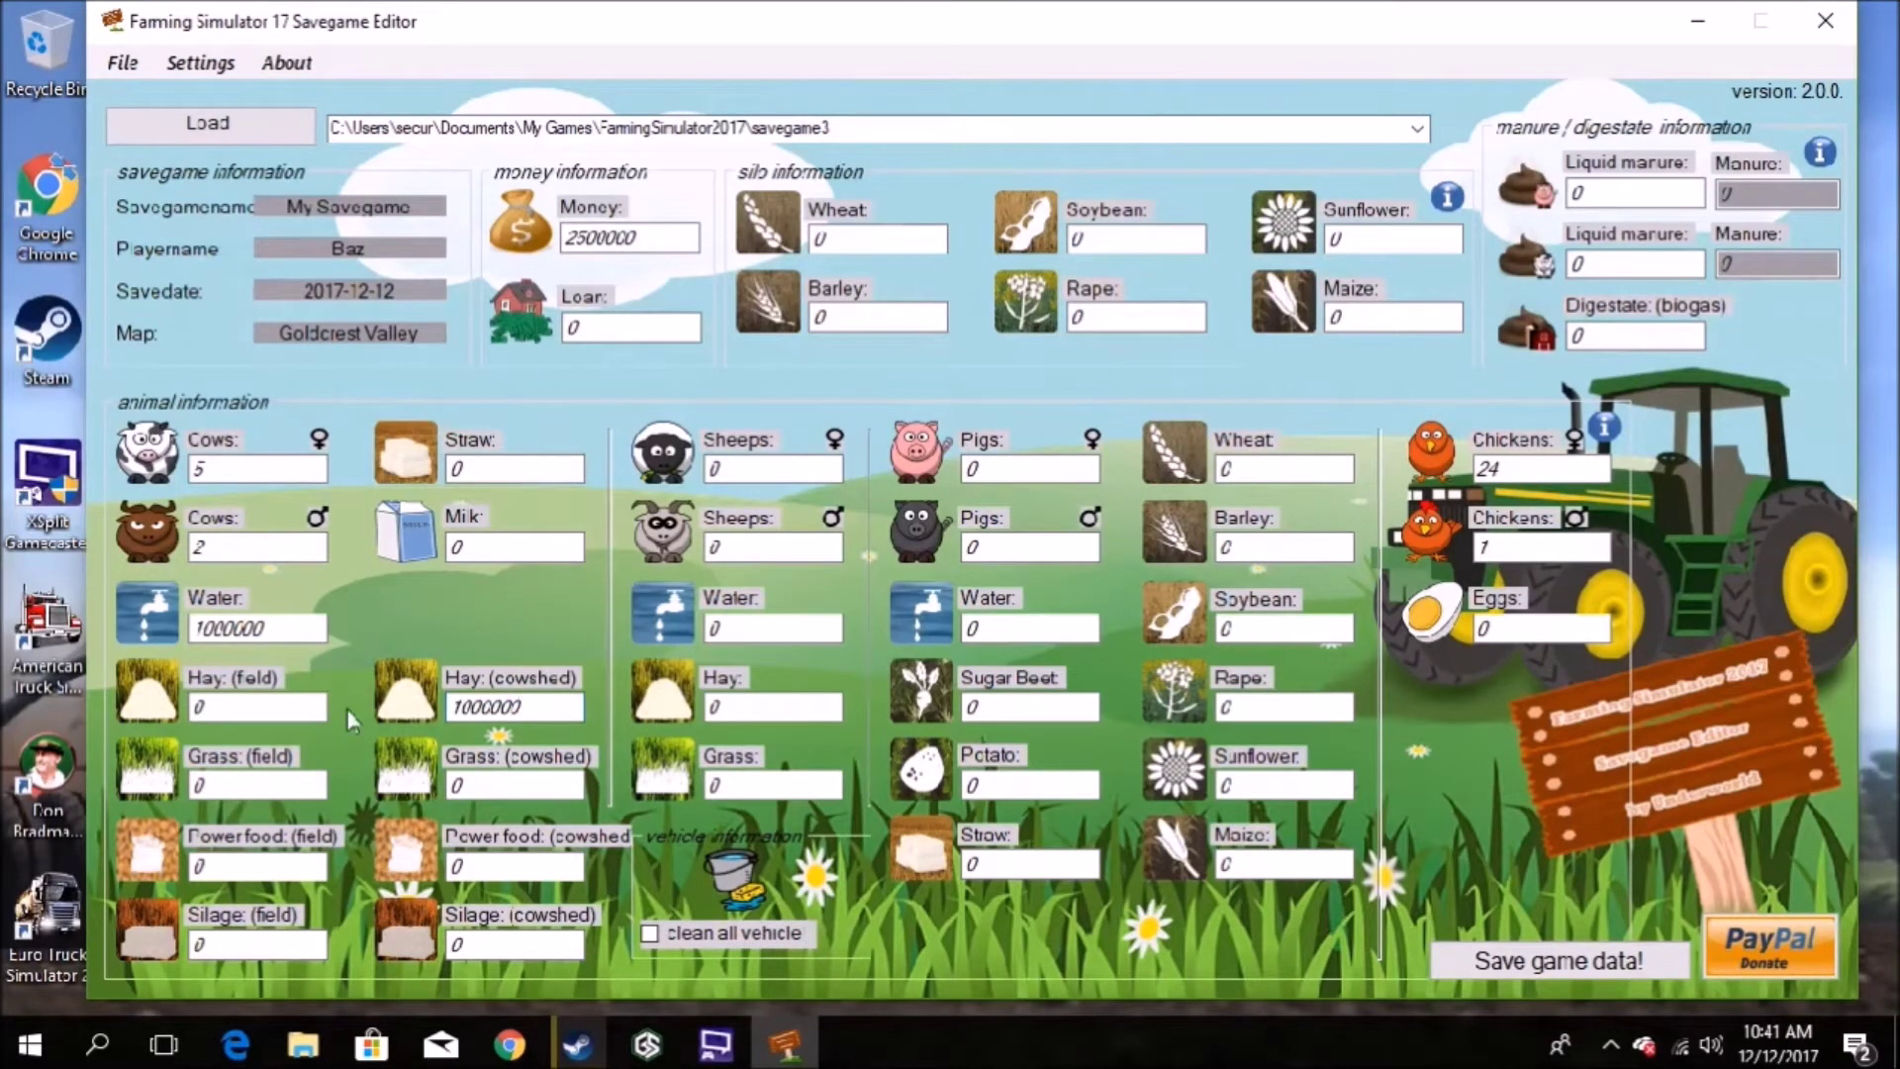
pyautogui.doubleClick(505, 705)
pyautogui.hotkey('ctrl', 'c')
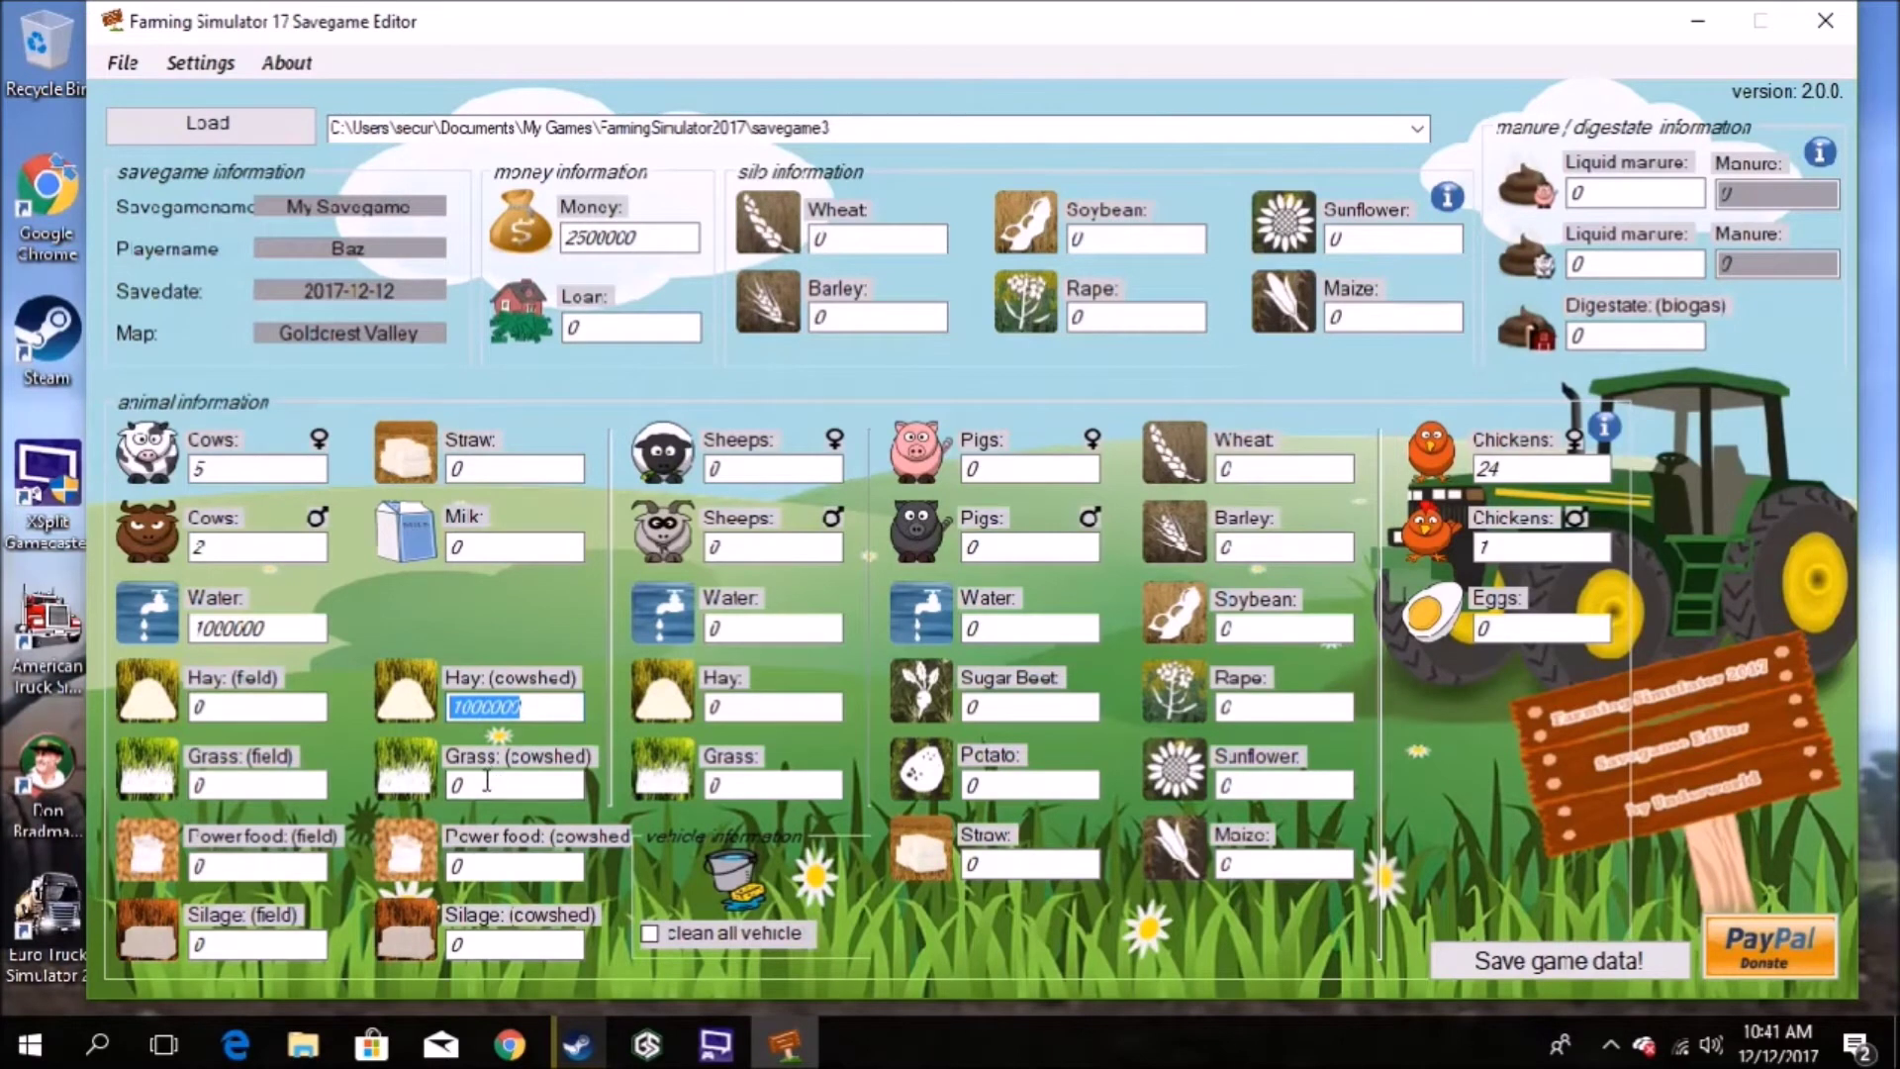
pyautogui.press('Tab')
pyautogui.hotkey('ctrl', 'v')
pyautogui.press('Tab')
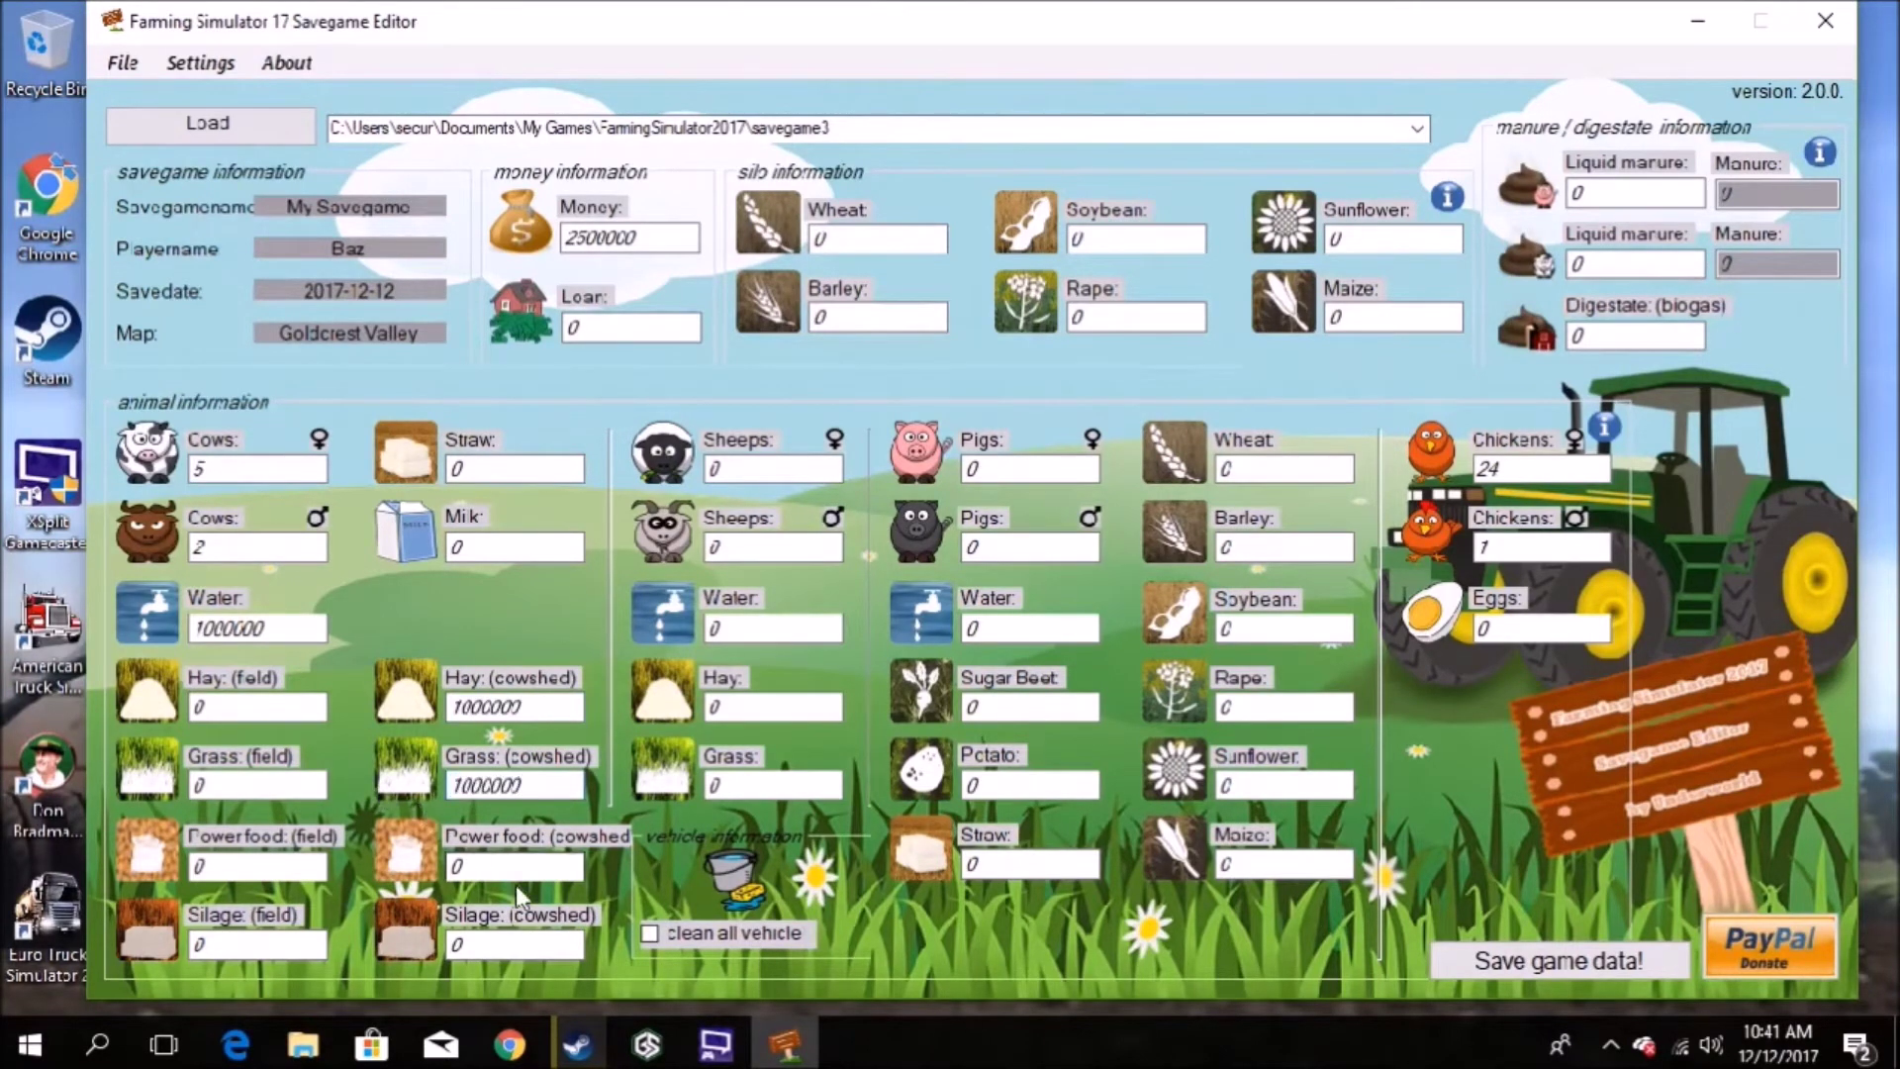
pyautogui.hotkey('ctrl', 'v')
pyautogui.press('Tab')
pyautogui.hotkey('ctrl', 'v')
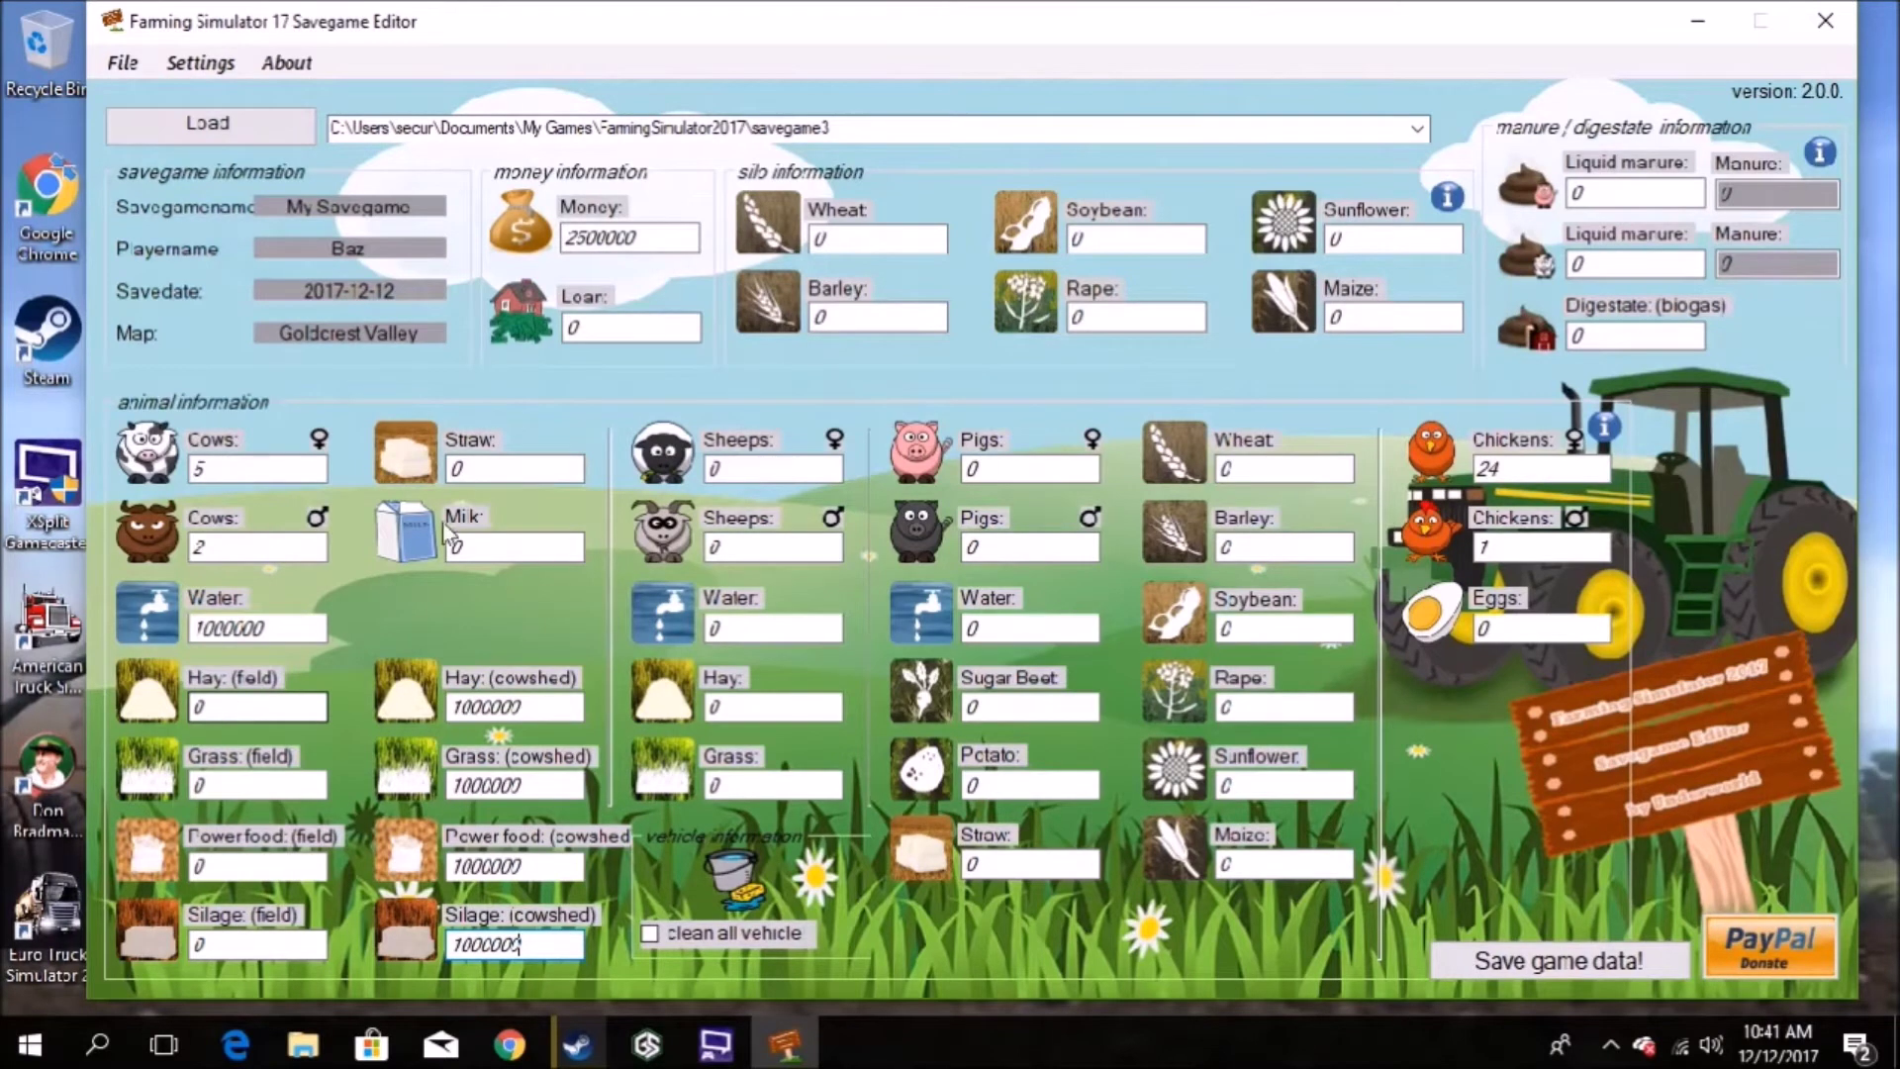
pyautogui.click(453, 469)
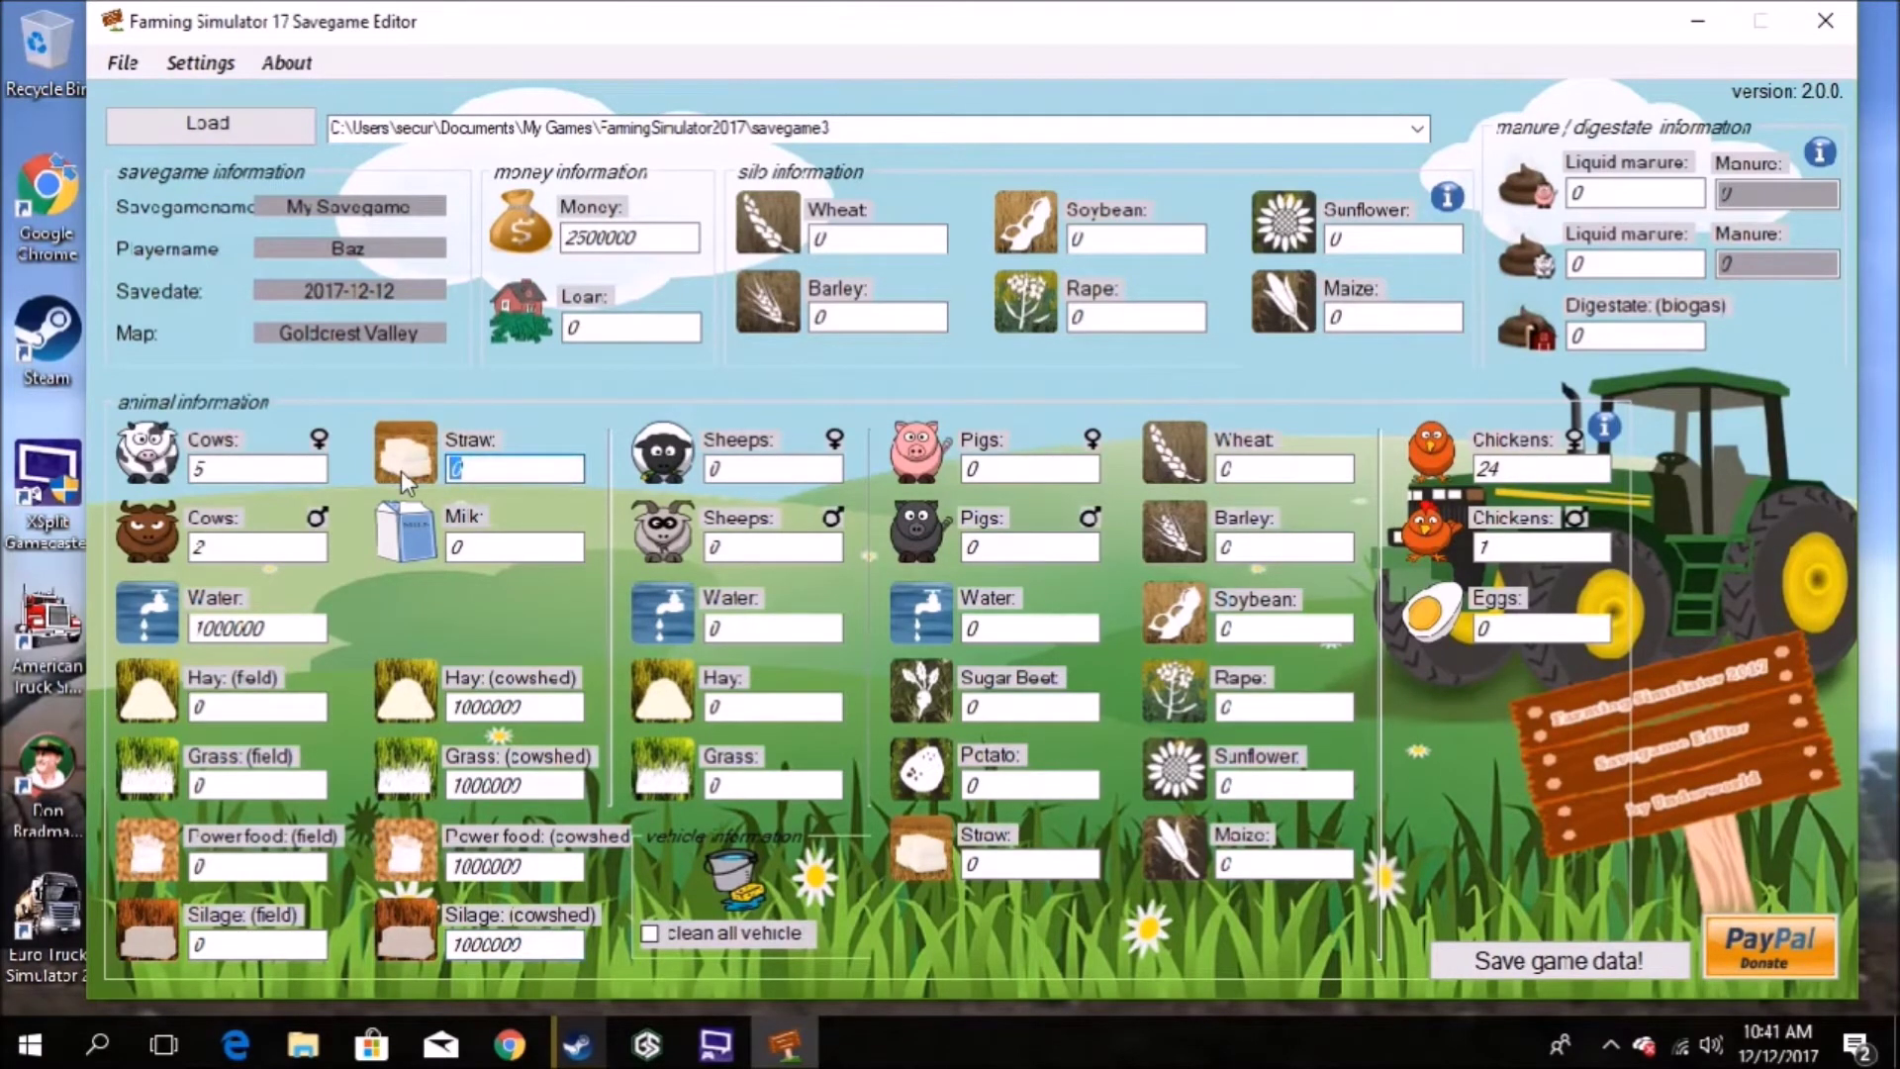
pyautogui.hotkey('ctrl', 'v')
pyautogui.press('Tab')
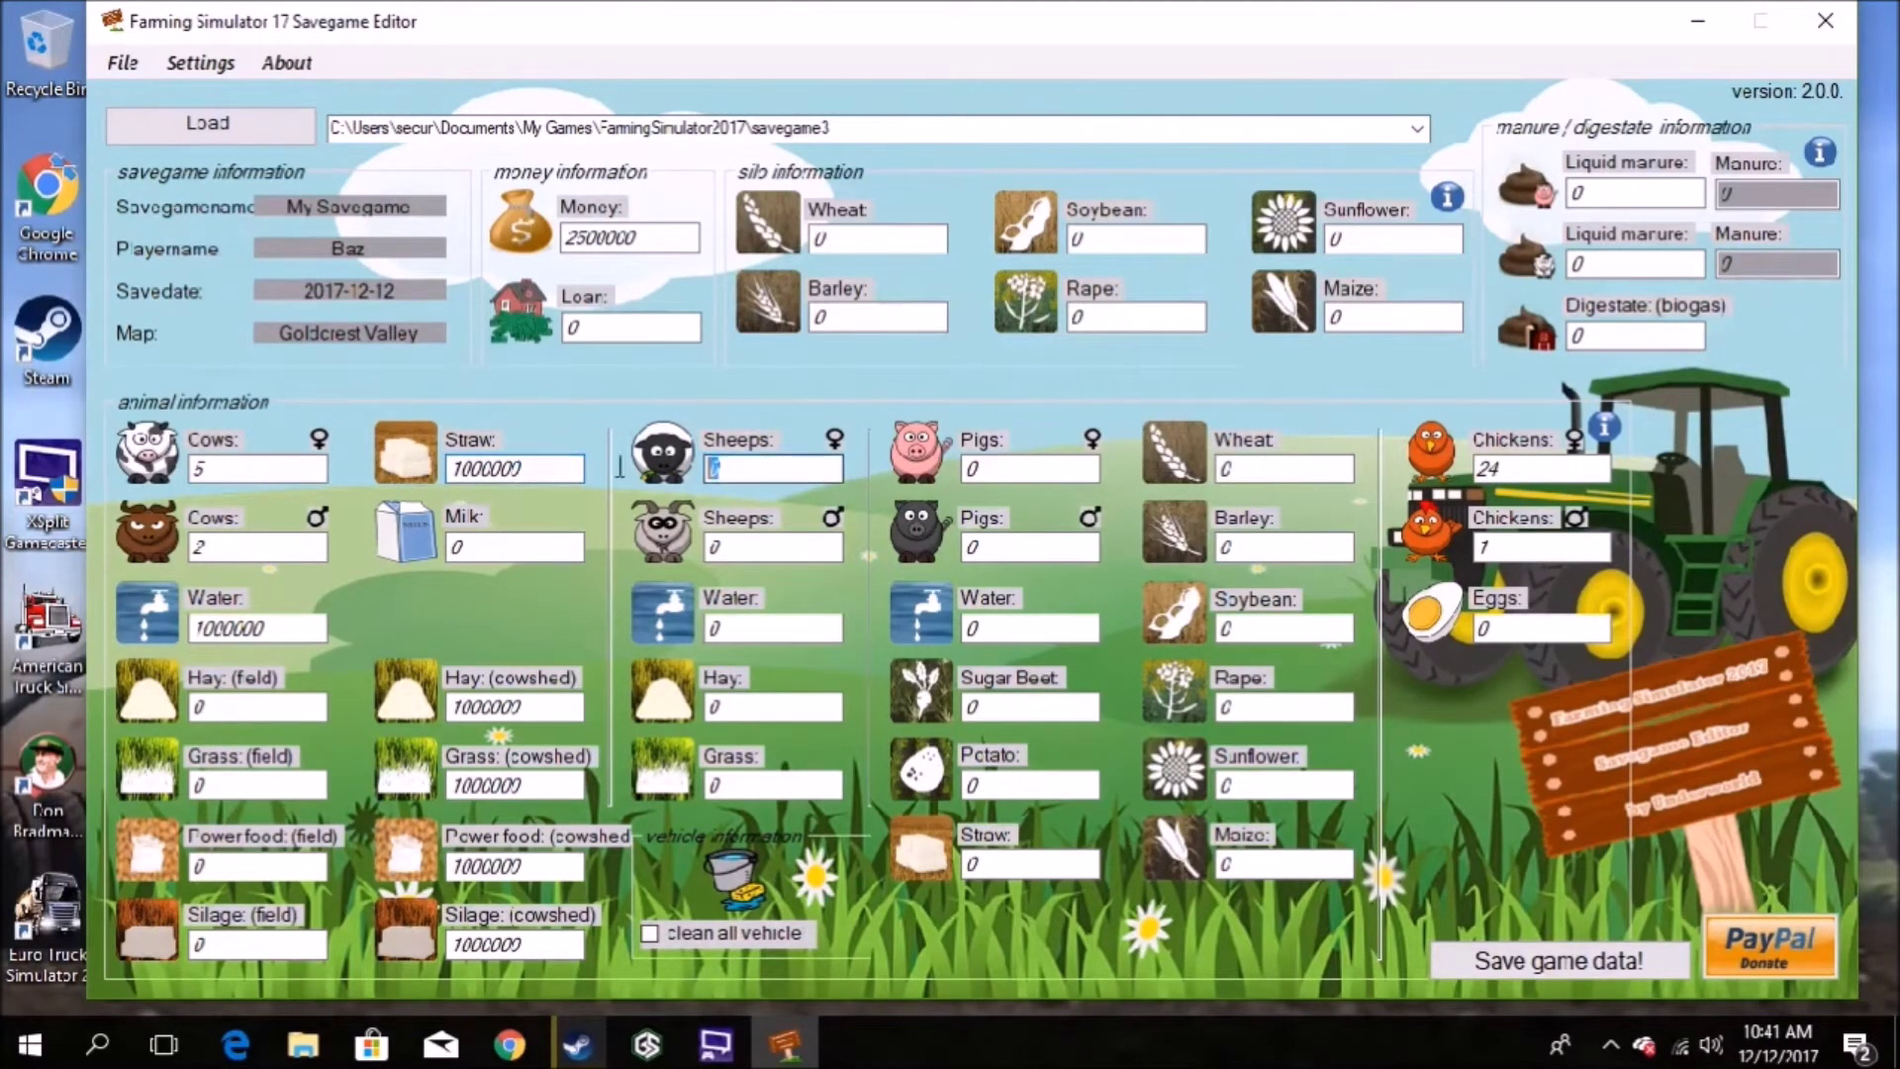
# Set the sheep to 5 female and 2 male, with their water, hay and grass at 1000000 each
pyautogui.write('5')
pyautogui.press('Tab')
pyautogui.write('4')
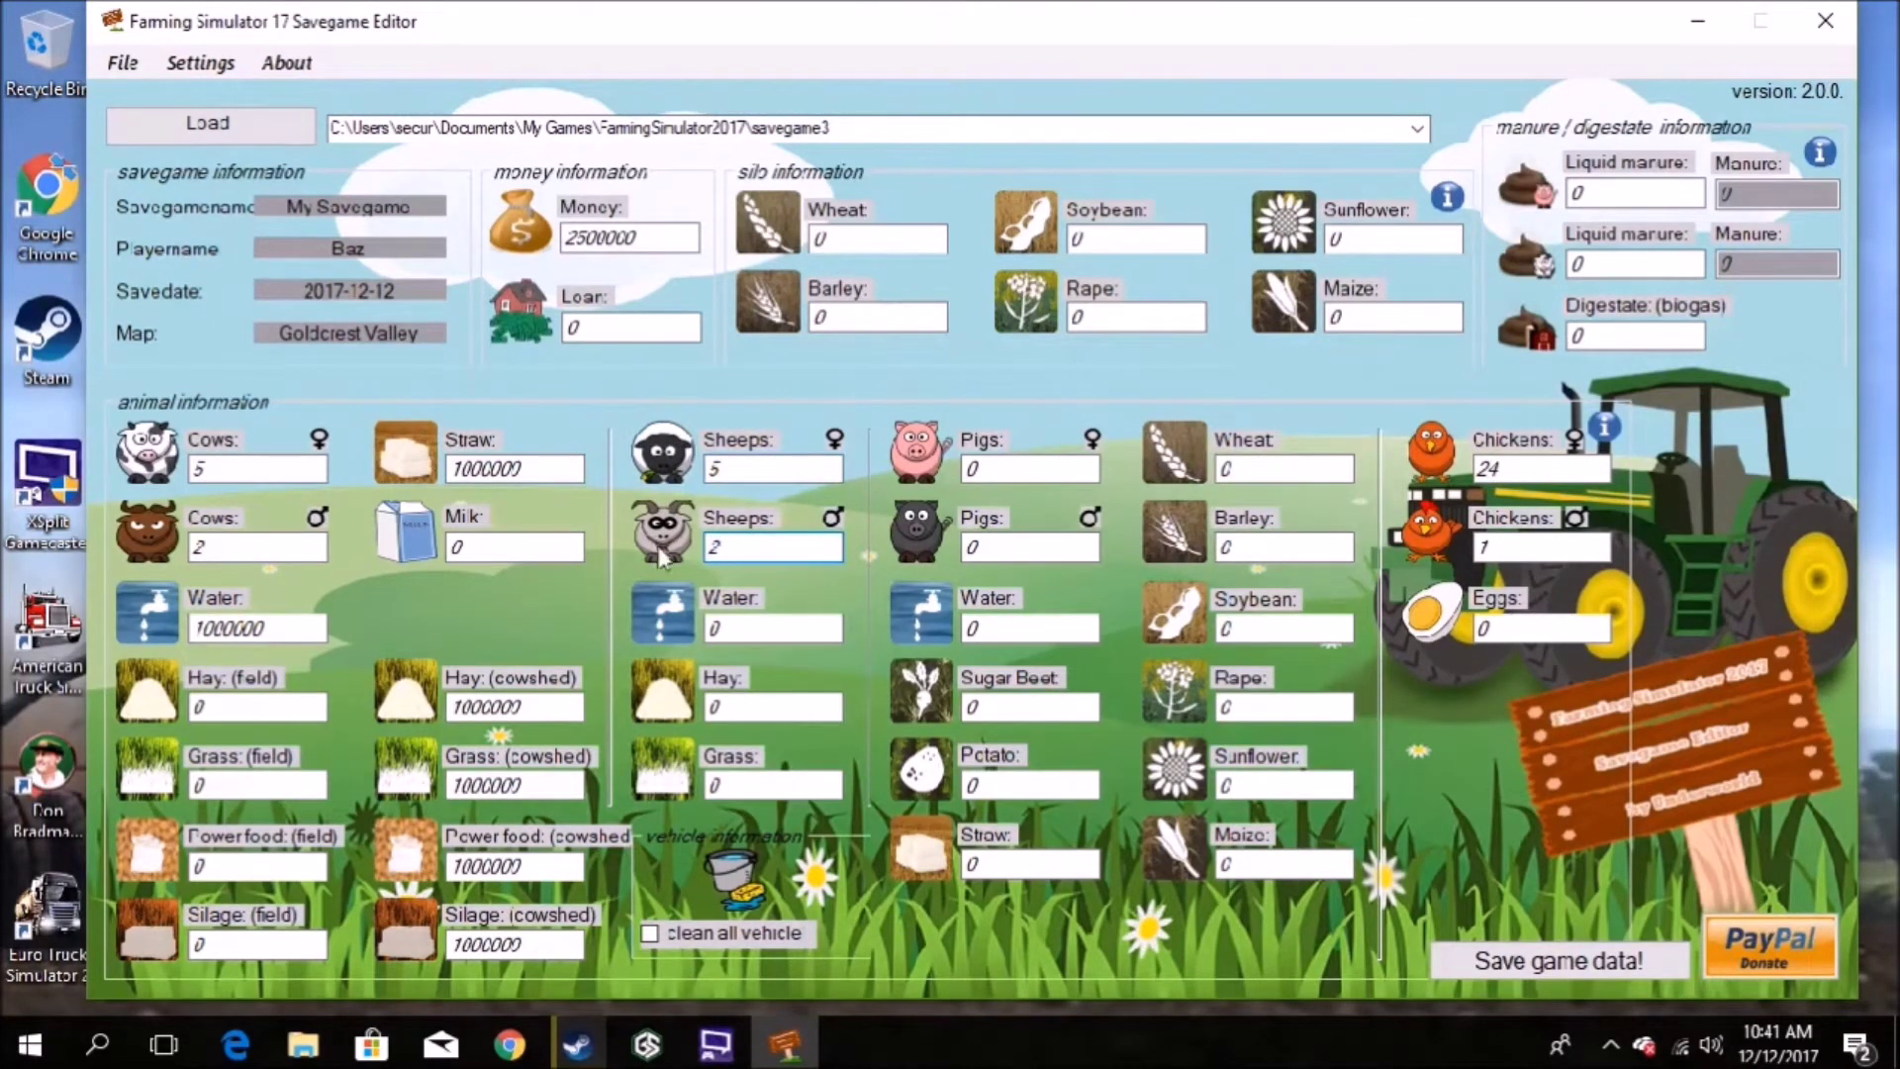
pyautogui.doubleClick(762, 629)
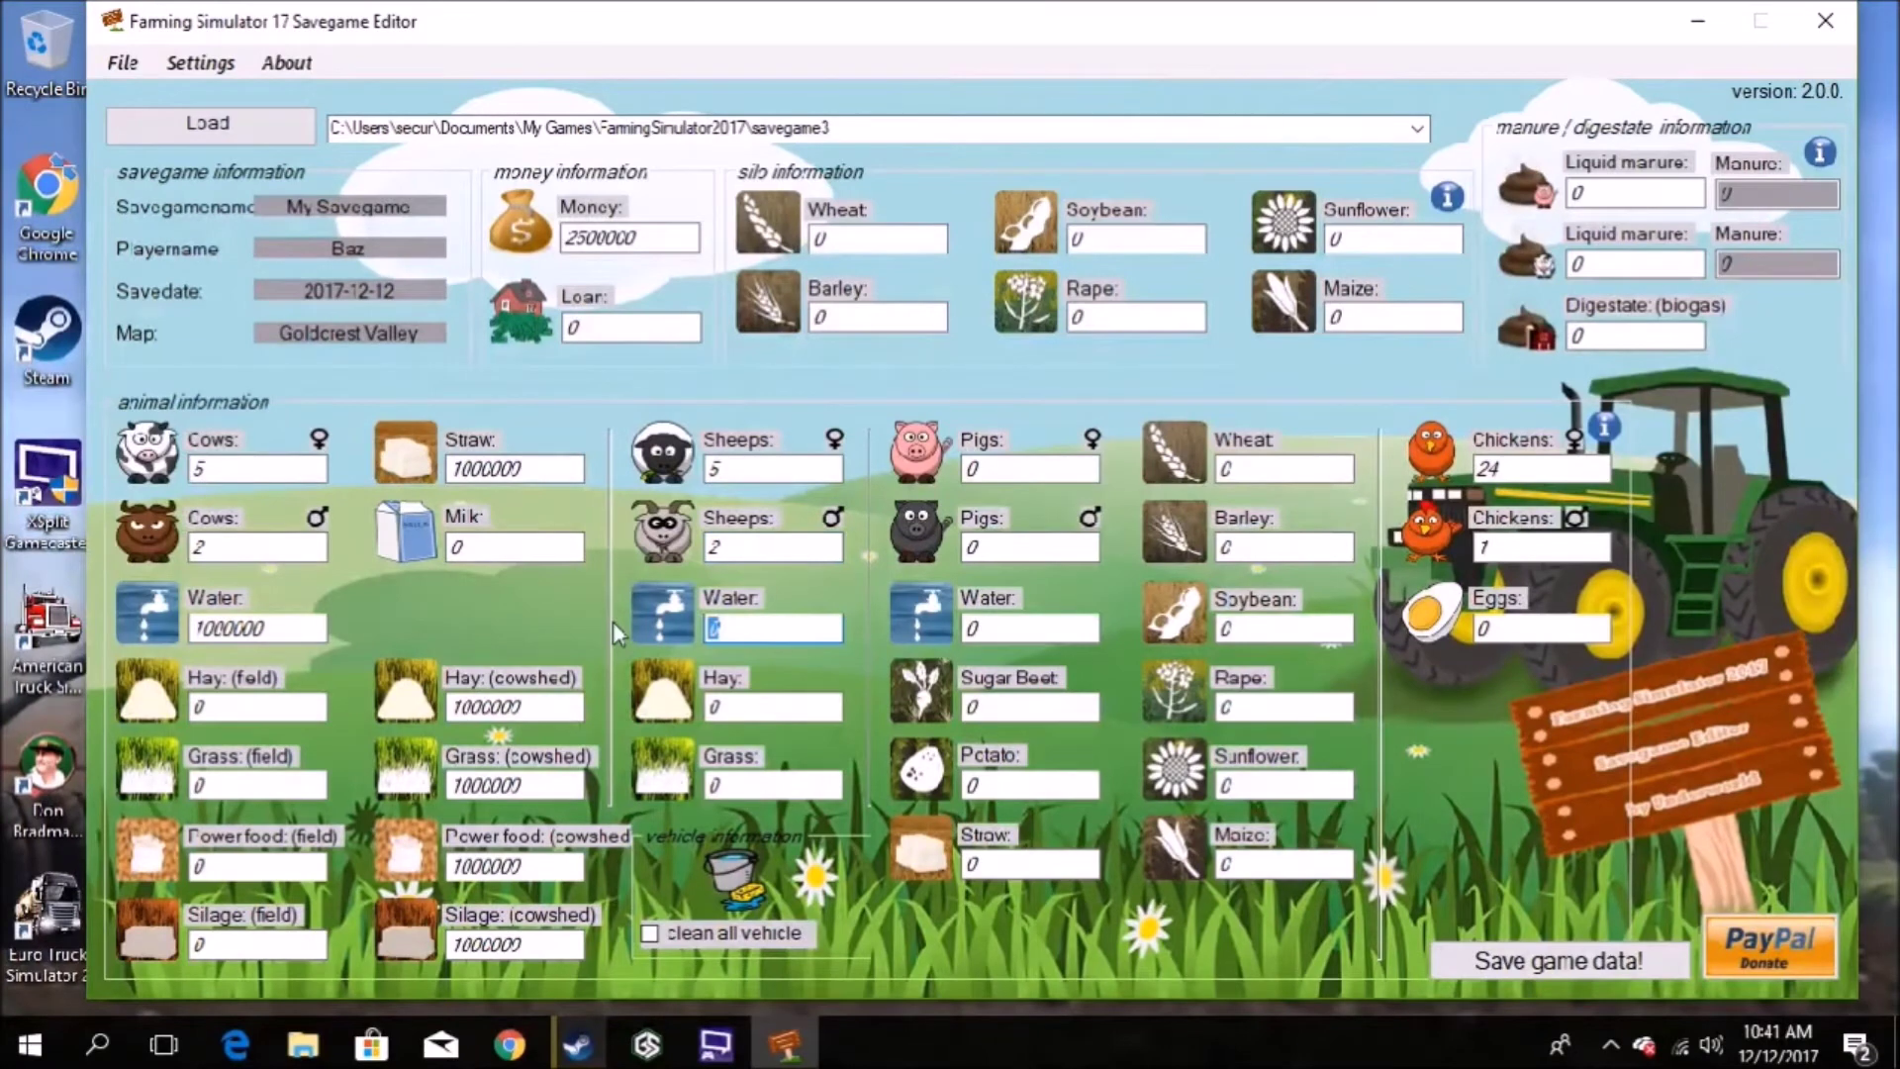
pyautogui.write('1000000')
pyautogui.doubleClick(752, 707)
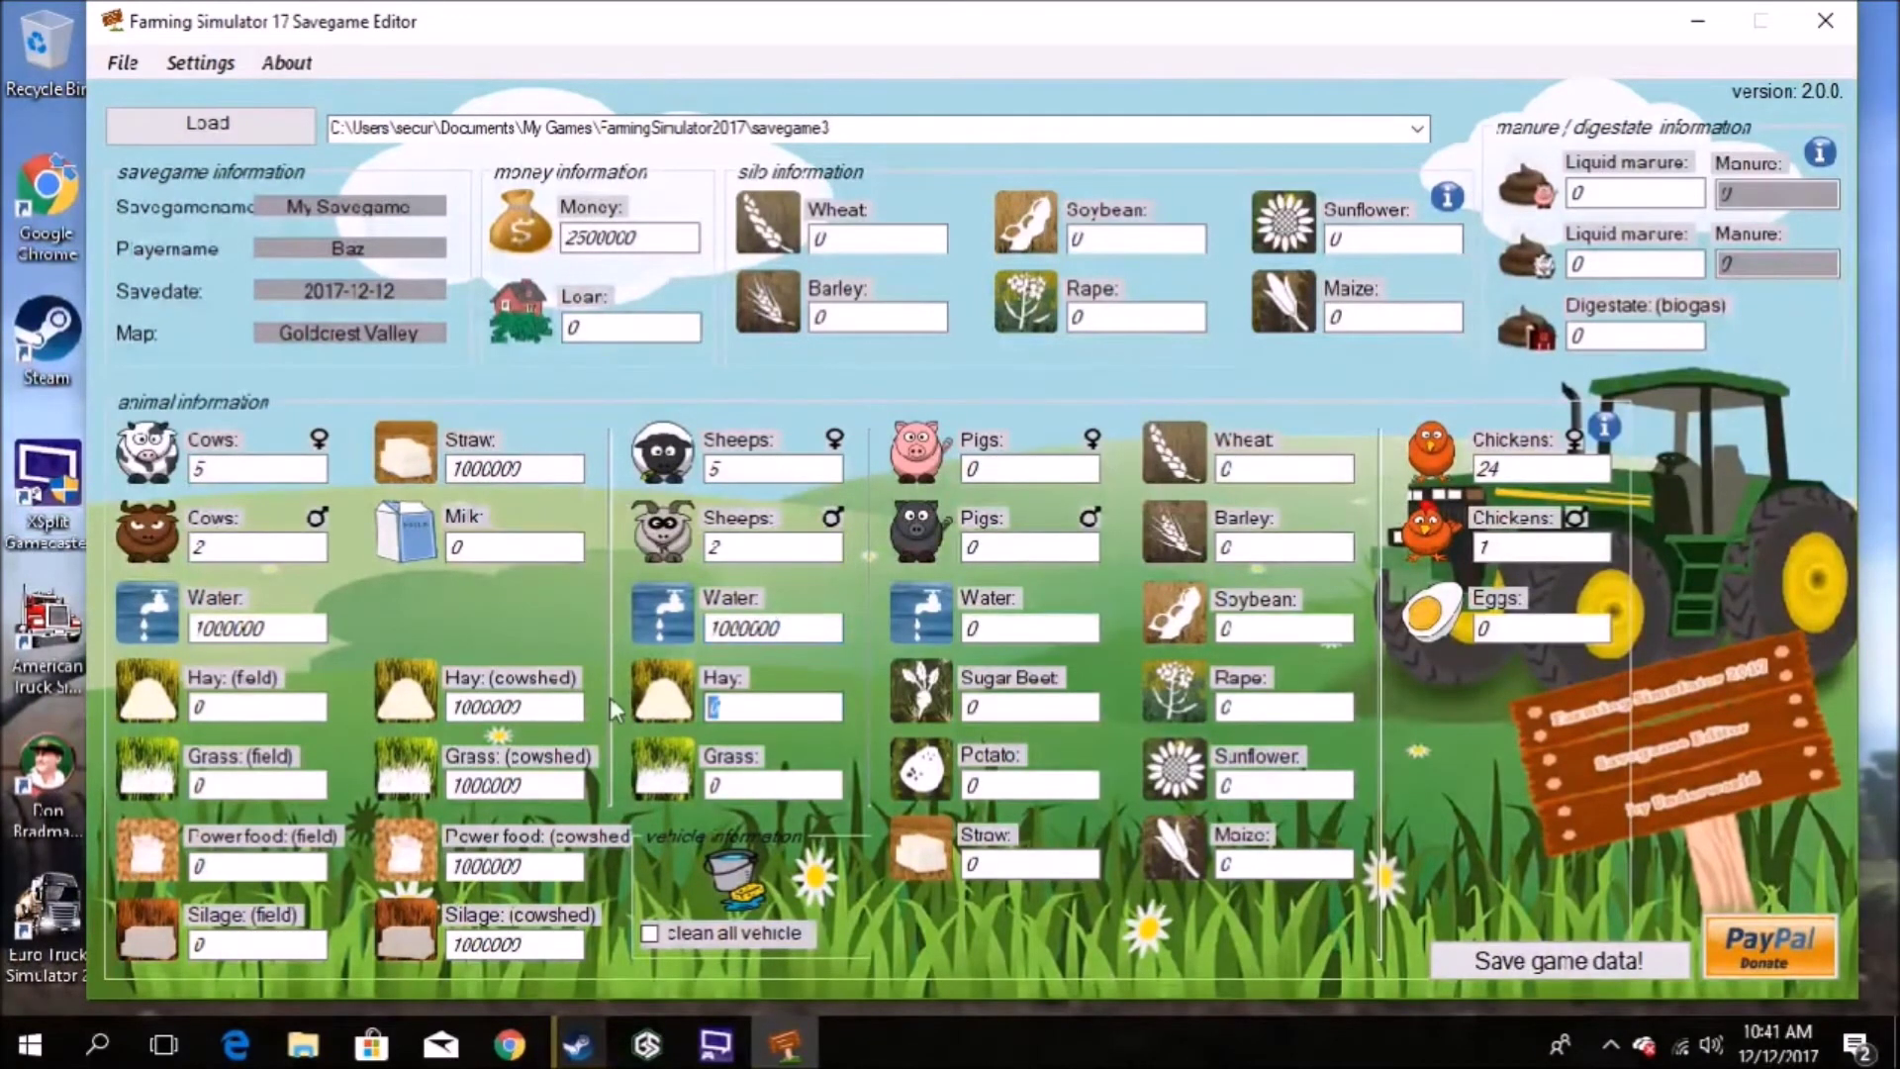
pyautogui.write('1000000')
pyautogui.doubleClick(749, 784)
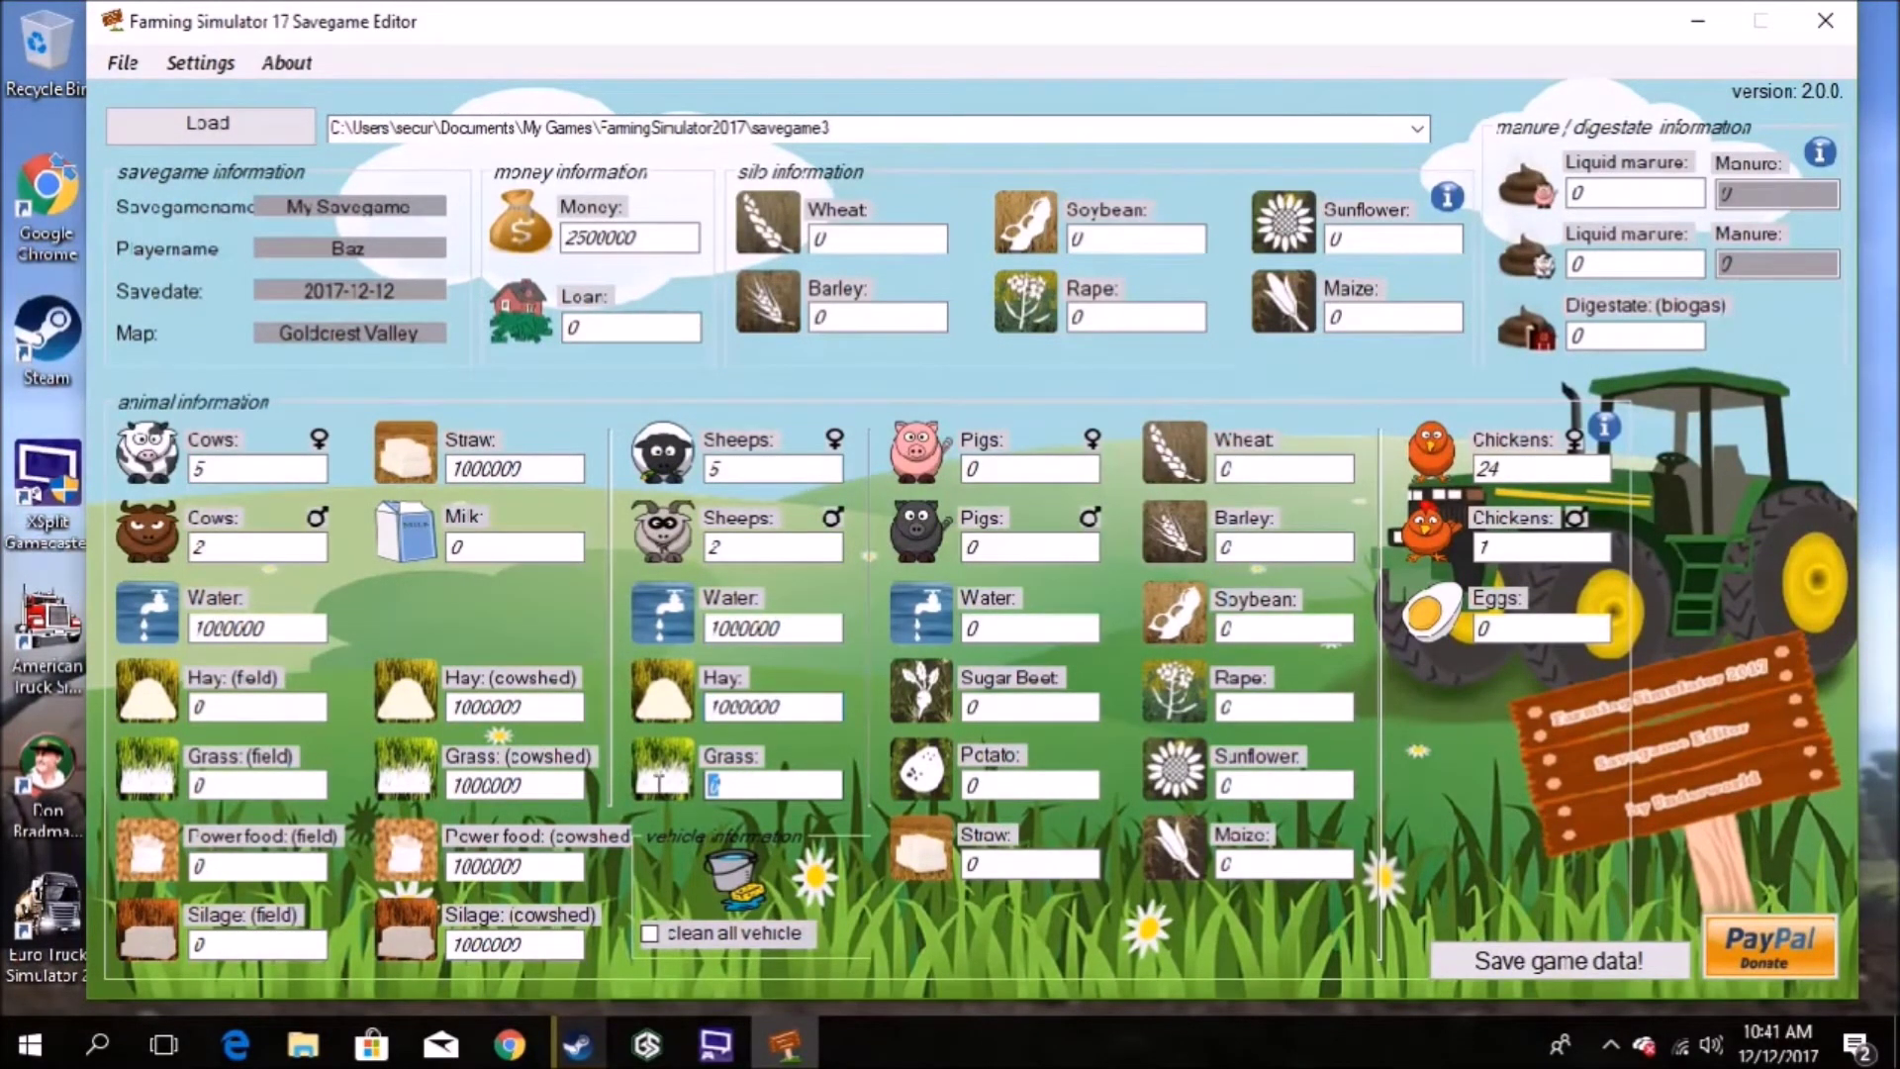
pyautogui.write('1000000')
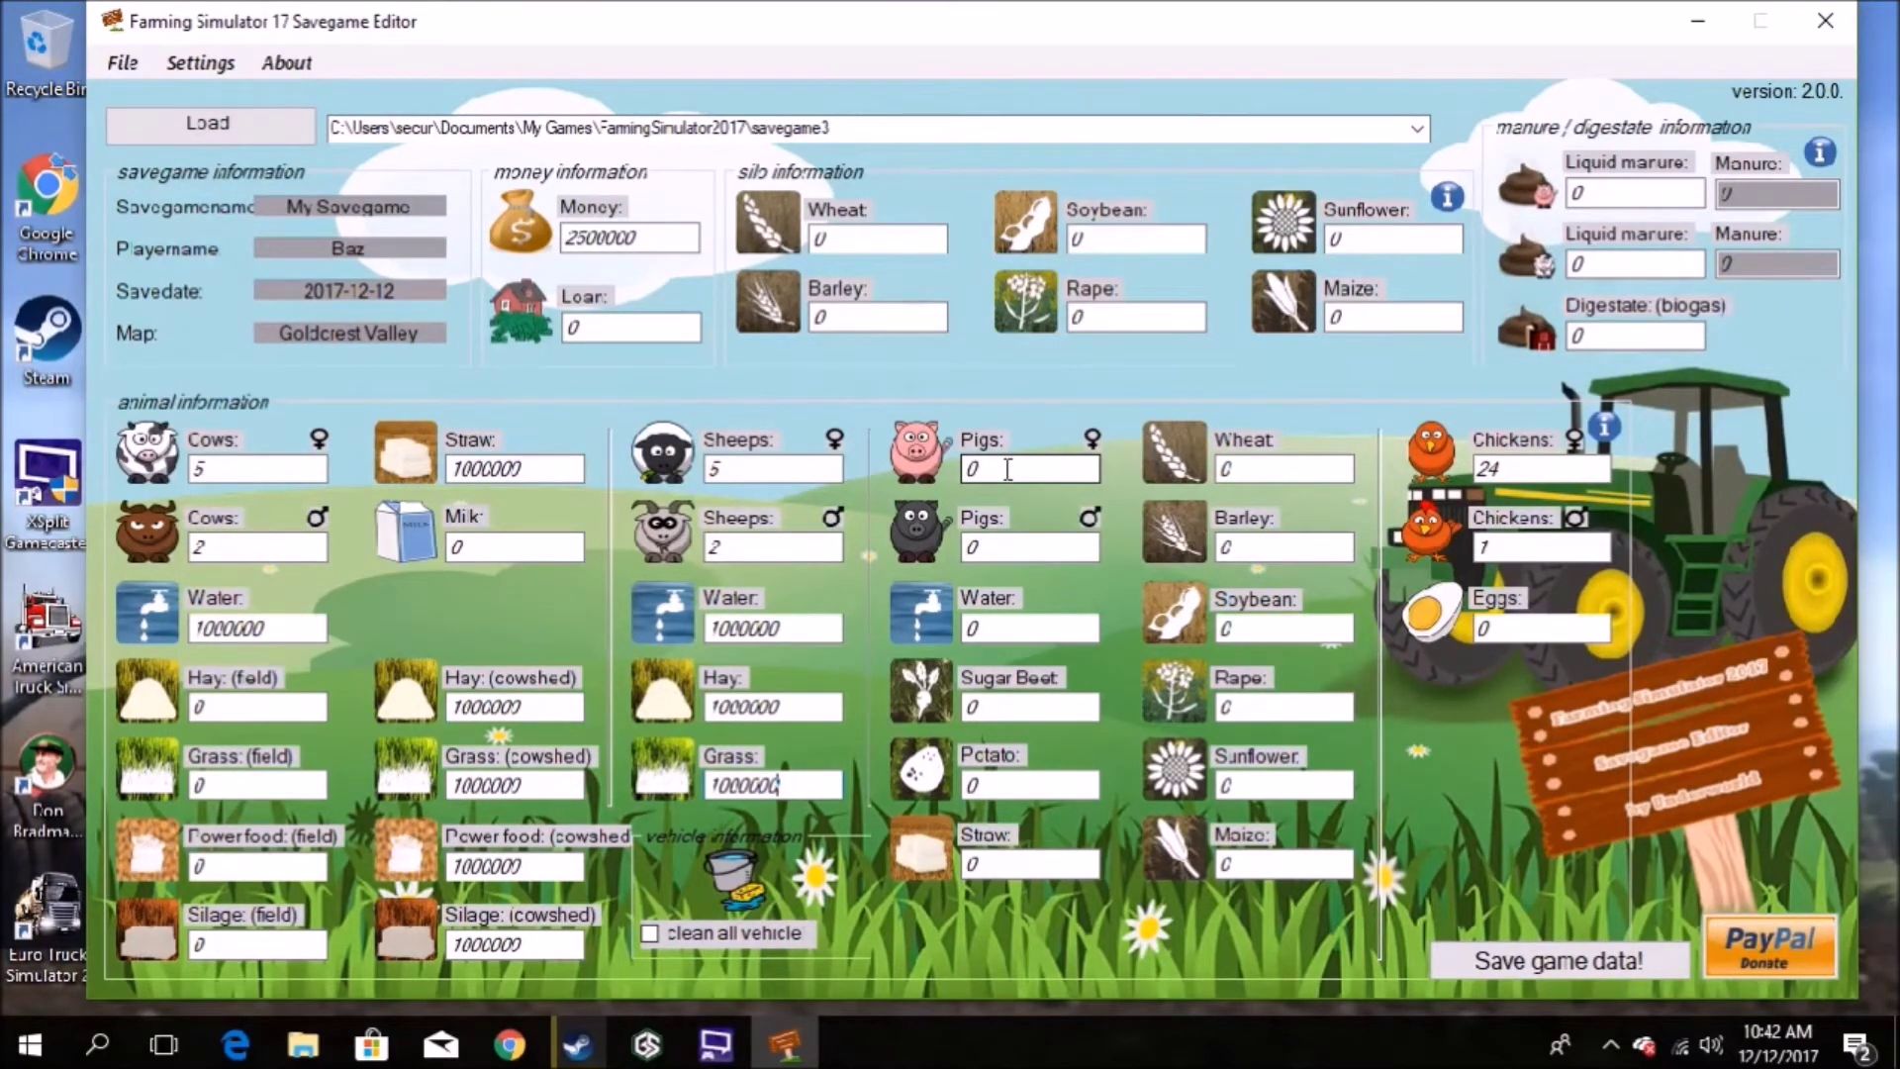
# Set the pigs to 5 female and 2 male, with their water at 1000000
pyautogui.doubleClick(1007, 469)
pyautogui.write('5')
pyautogui.doubleClick(991, 541)
pyautogui.write('2')
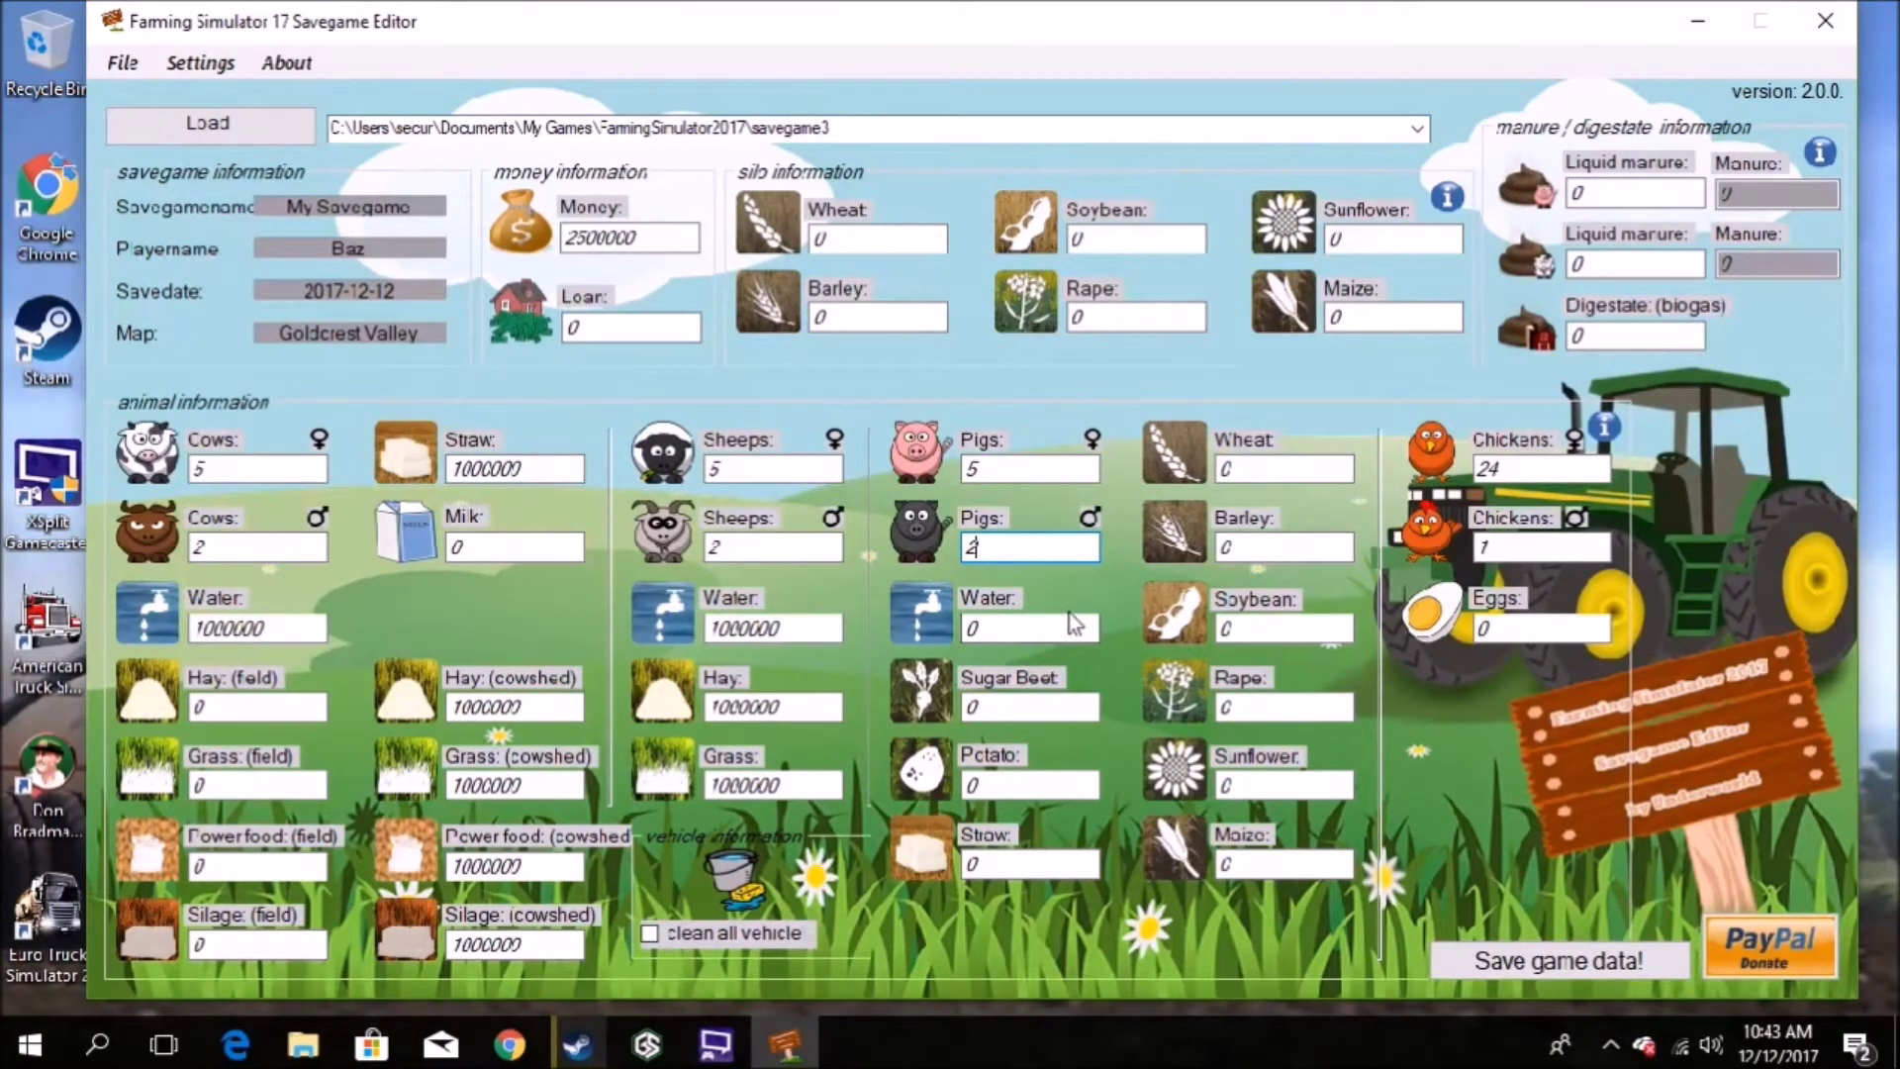
pyautogui.doubleClick(1029, 628)
pyautogui.write('1000000')
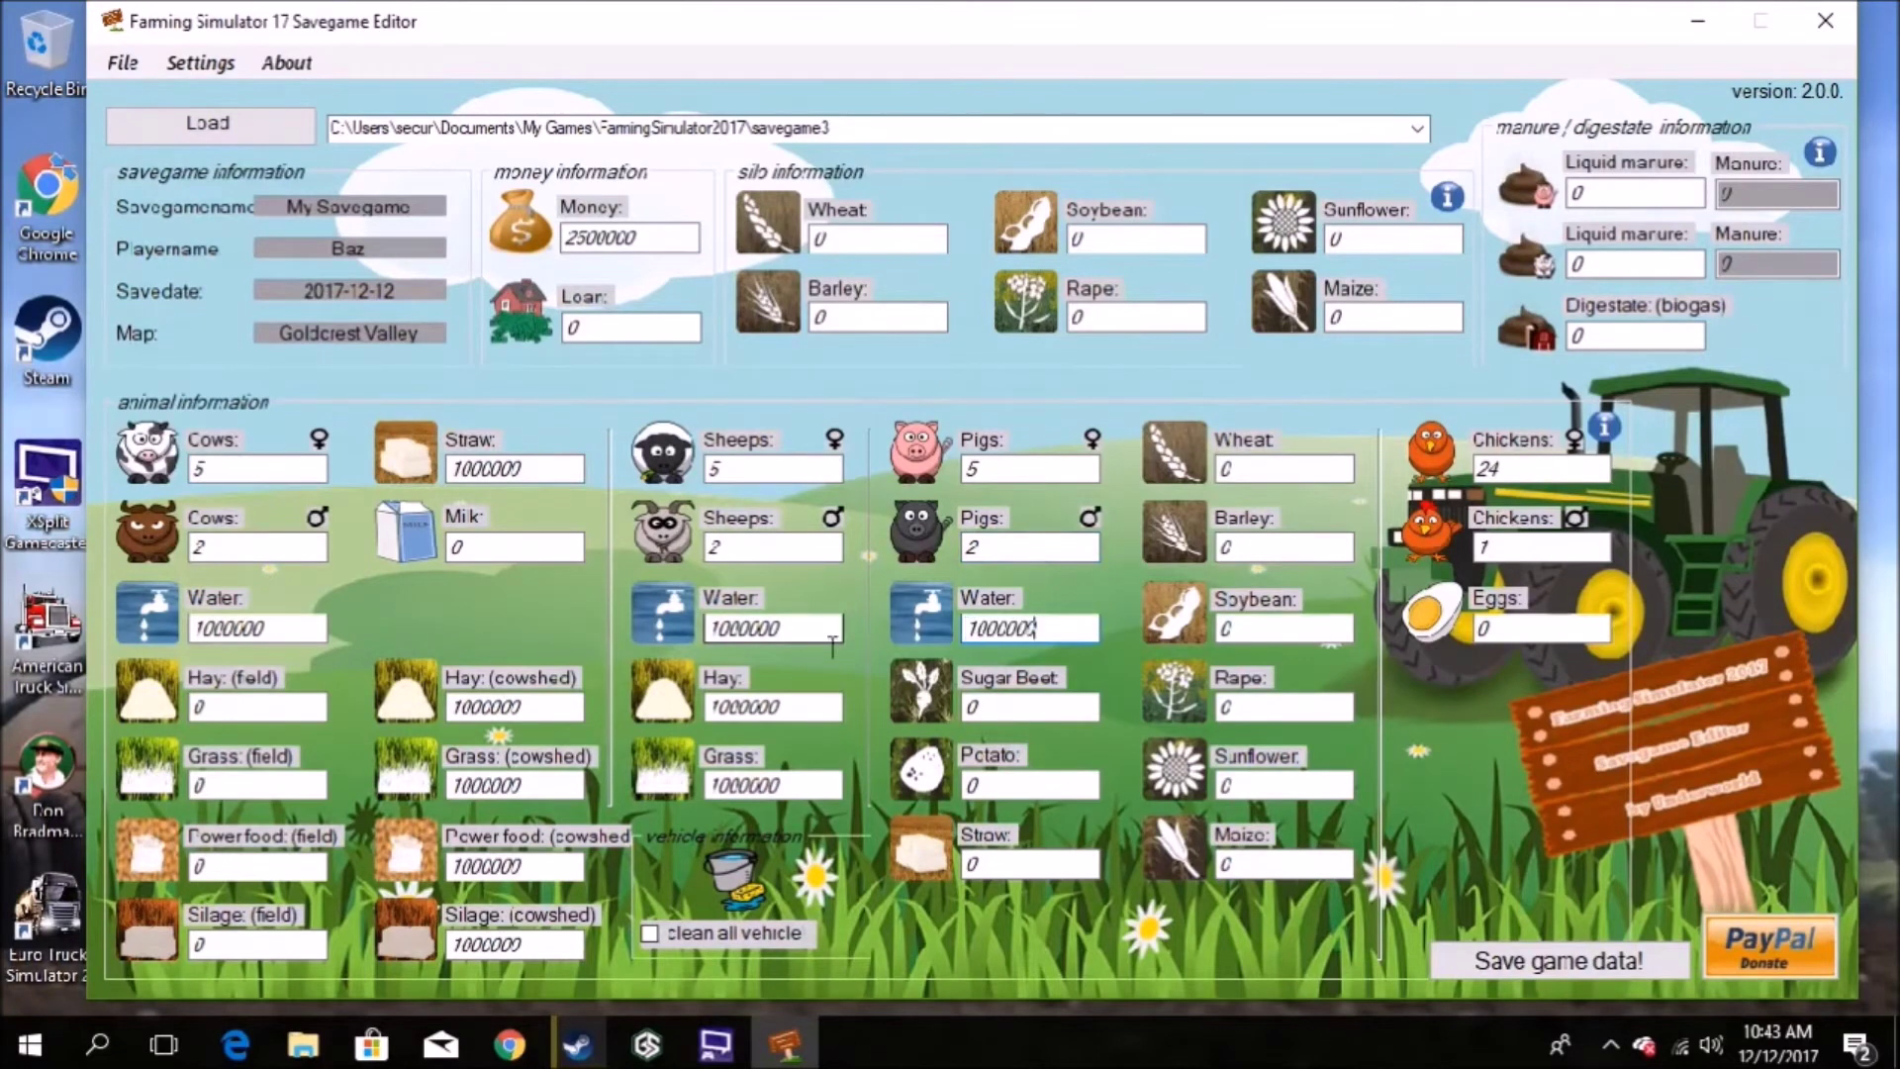
# Set the pigs' sugar beet, potato and straw to 1000000 each
pyautogui.doubleClick(999, 706)
pyautogui.write('1000000')
pyautogui.press('Tab')
pyautogui.write('1000000')
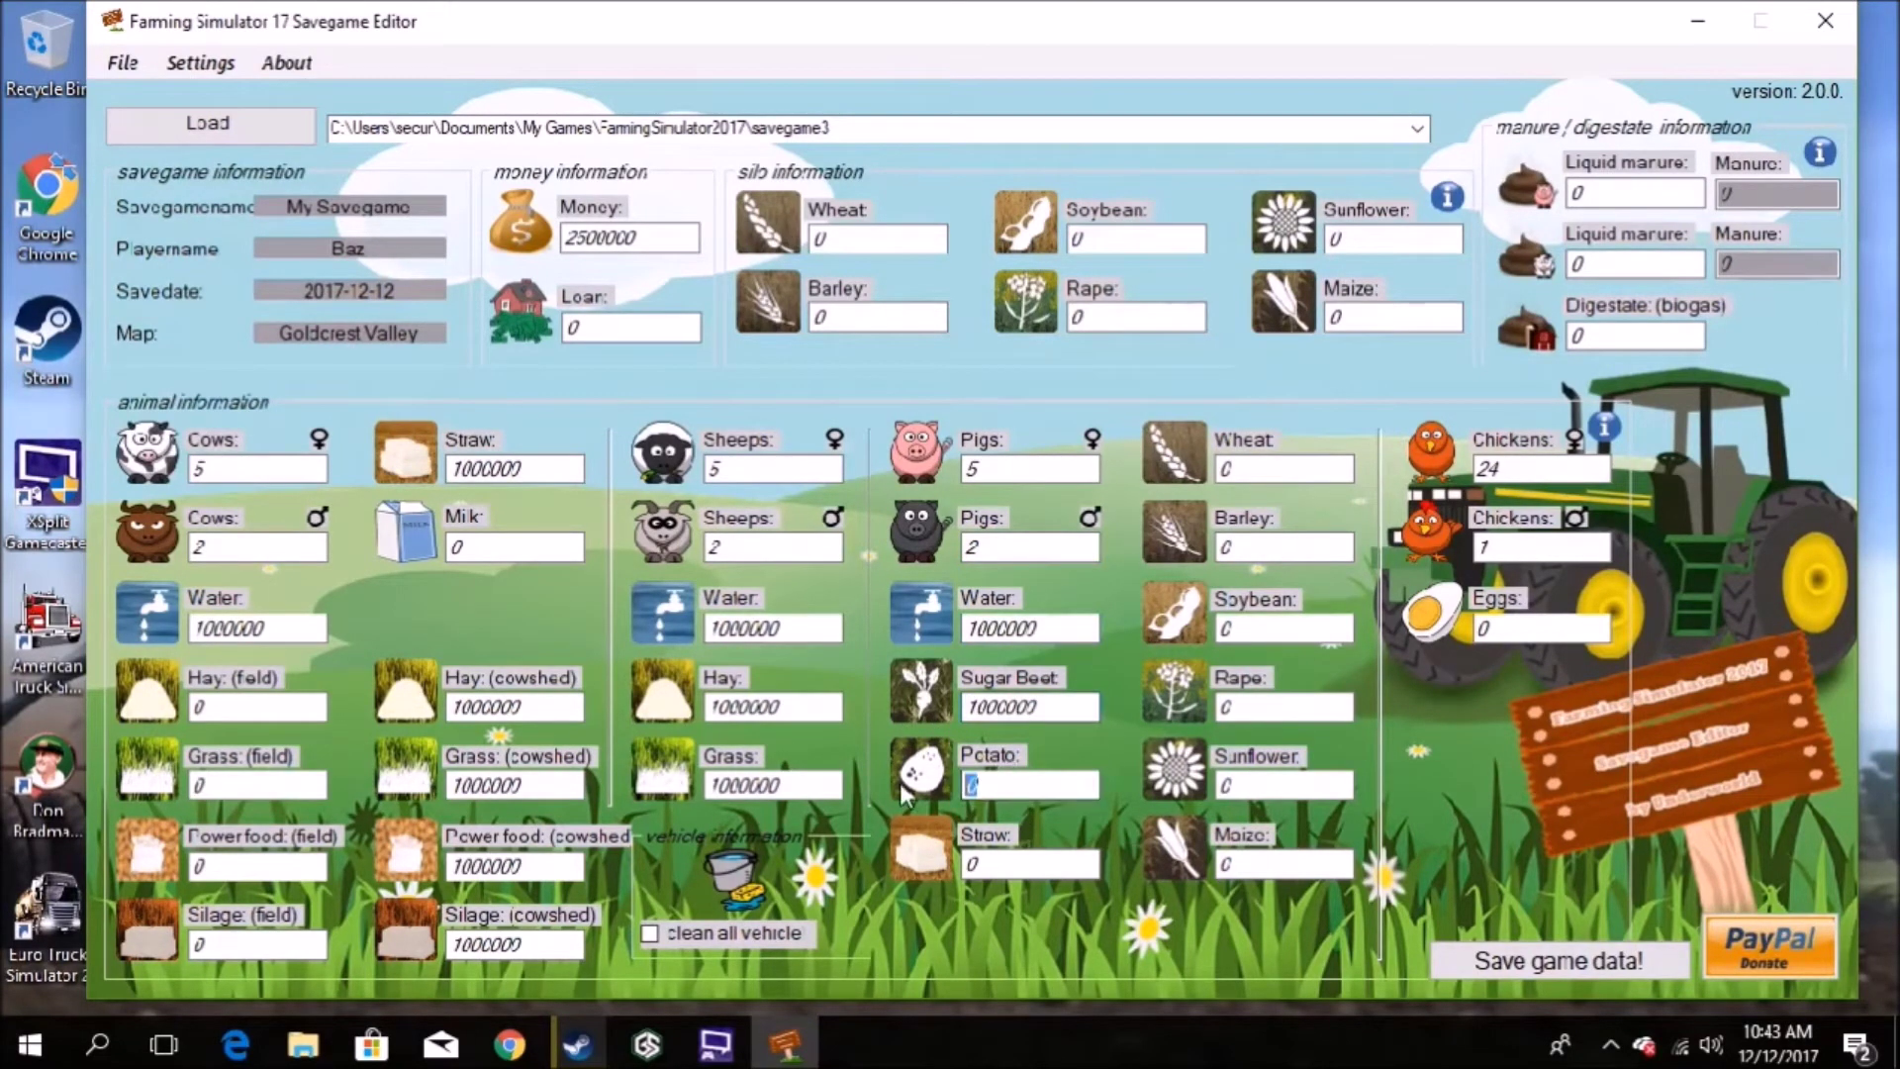
pyautogui.press('Tab')
pyautogui.write('1000000')
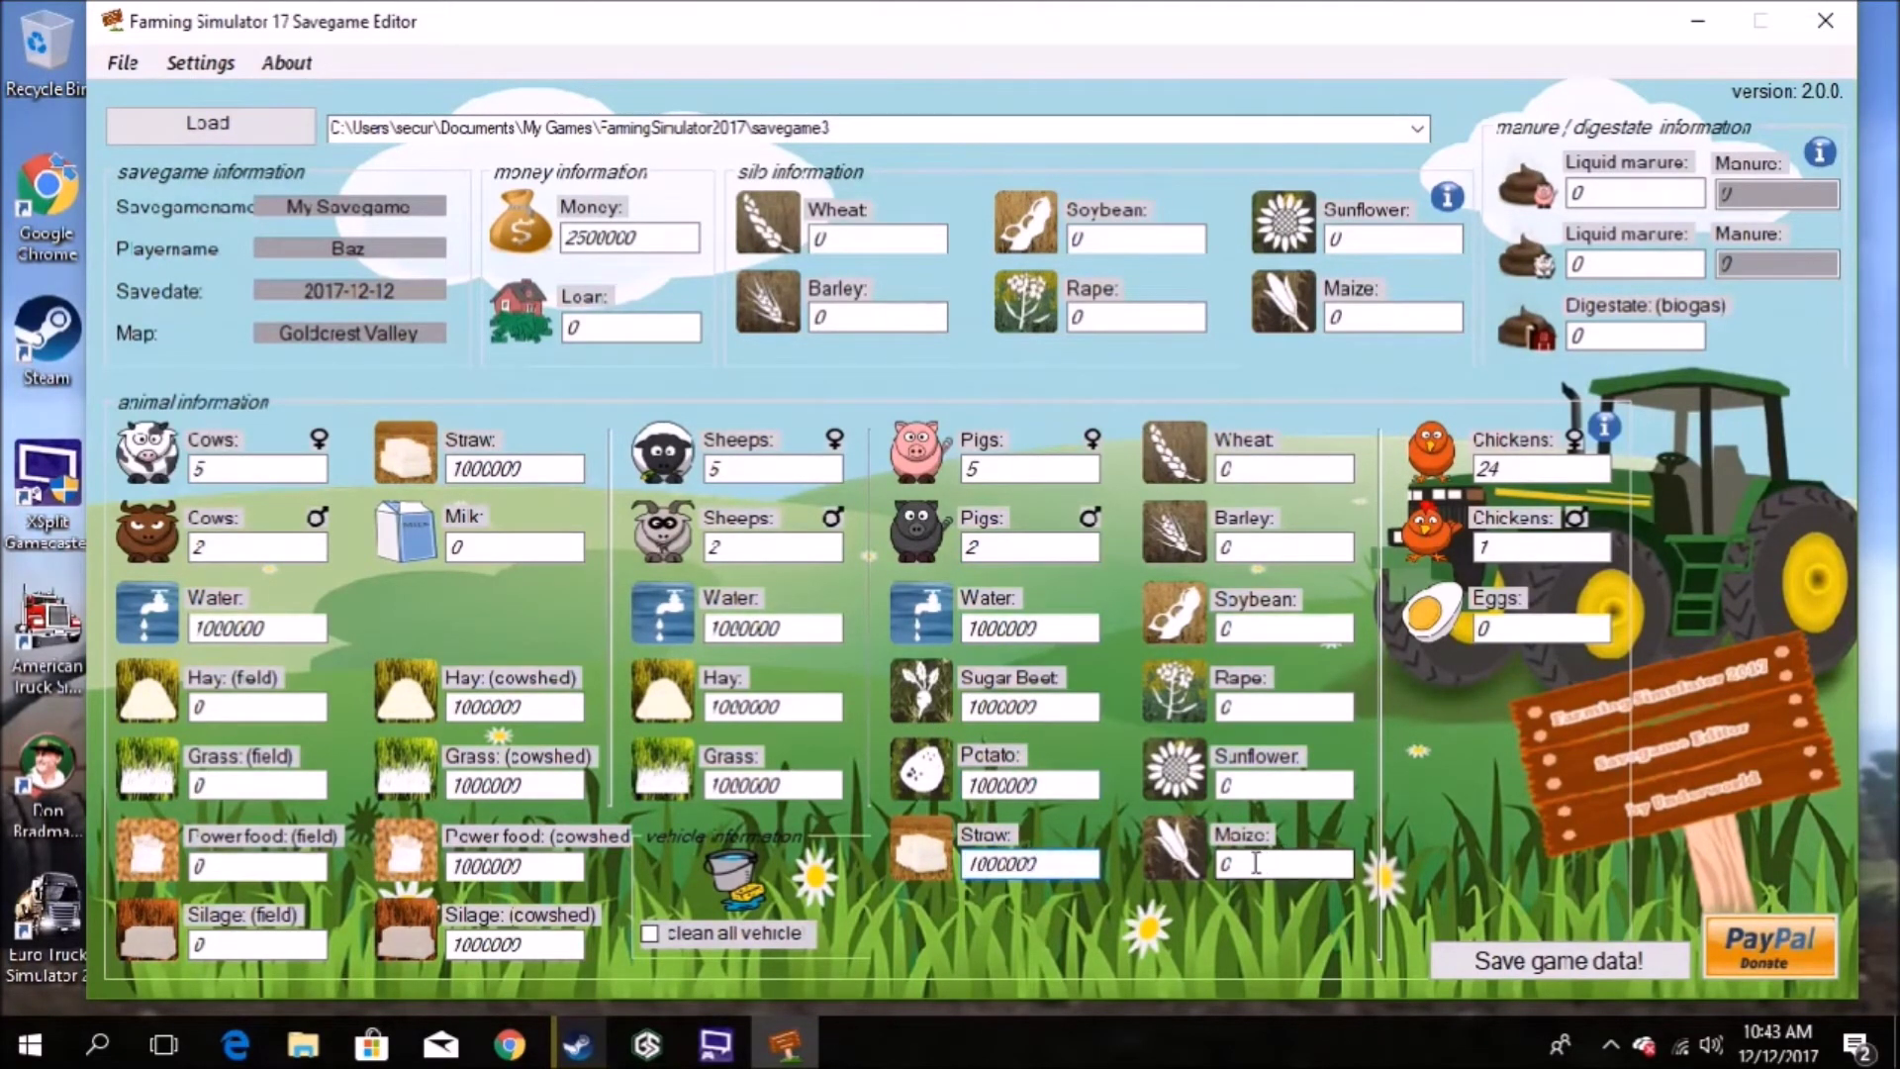
# Set the pigs' maize, sunflower, rape, soybean, barley and wheat to 1000000 each
pyautogui.doubleClick(1255, 864)
pyautogui.write('1000000')
pyautogui.doubleClick(1251, 785)
pyautogui.write('1000000')
pyautogui.doubleClick(1249, 707)
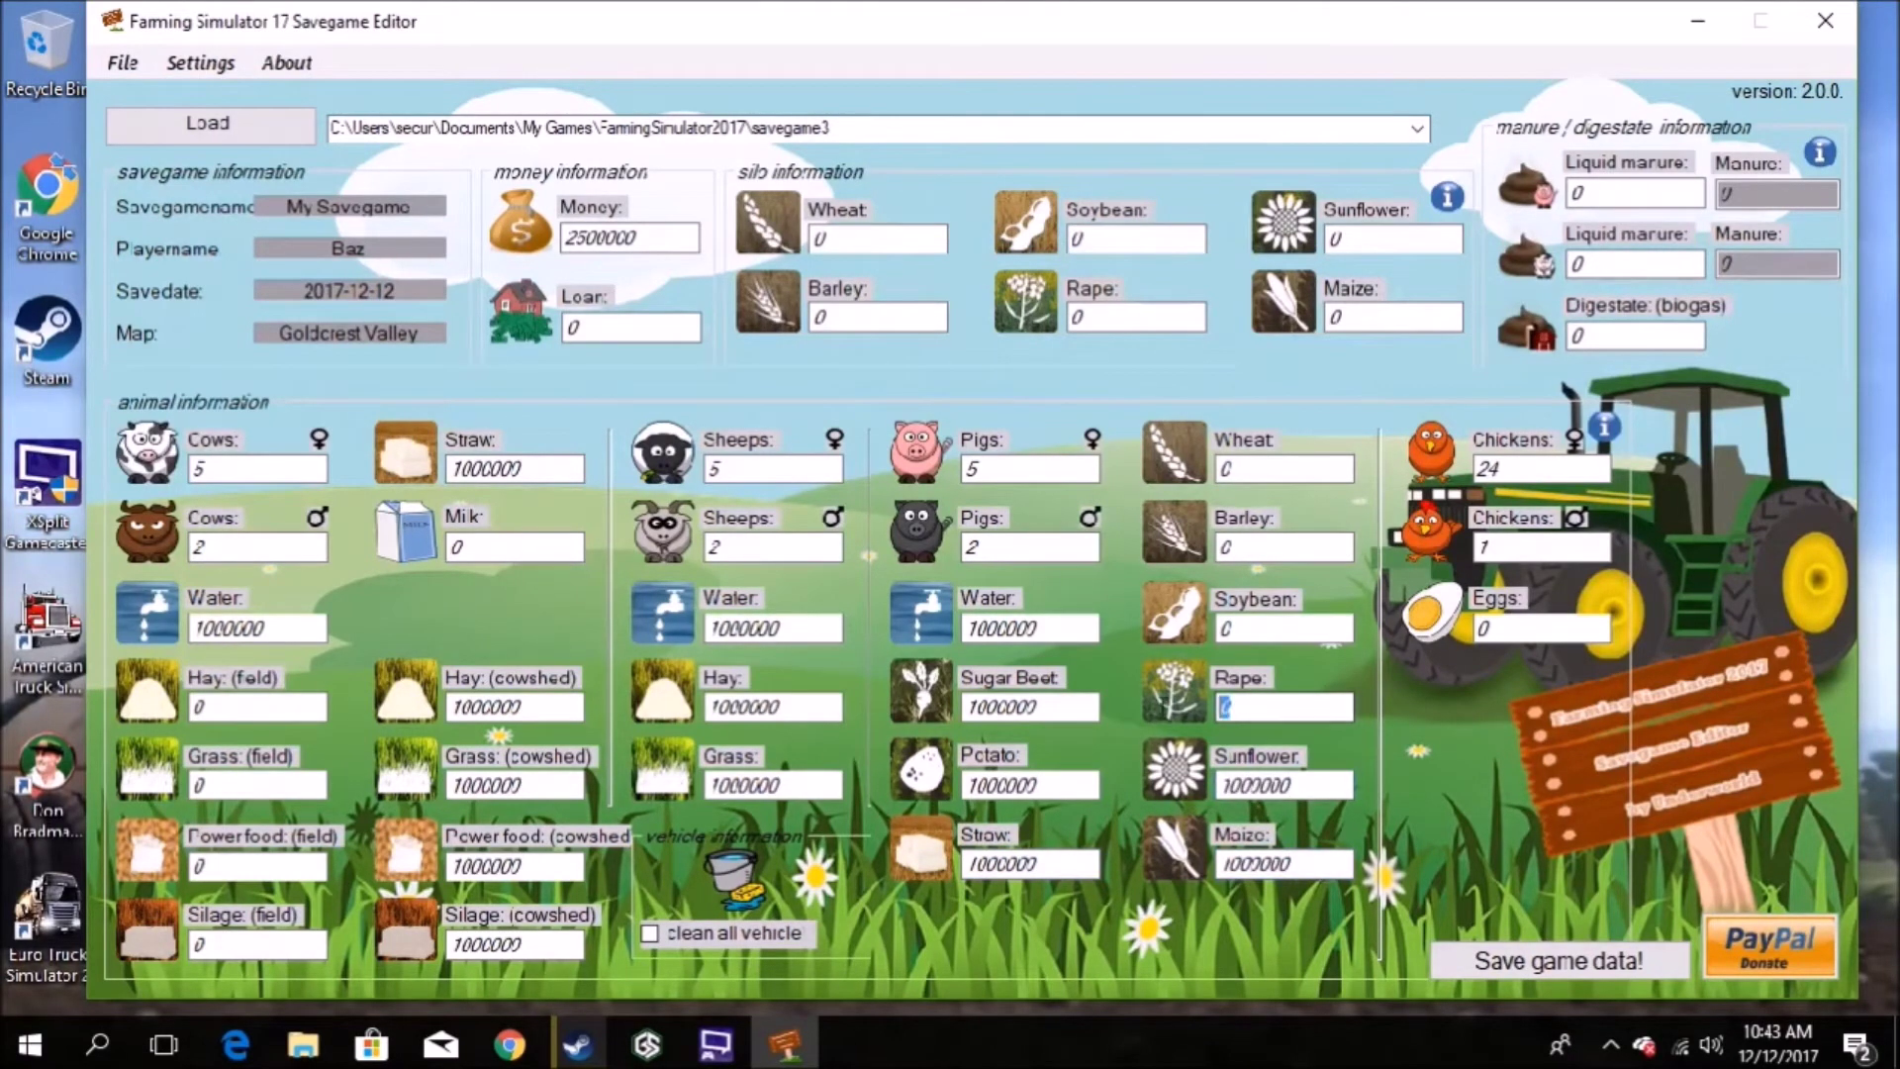
pyautogui.write('1000000')
pyautogui.doubleClick(1250, 628)
pyautogui.write('1000000')
pyautogui.doubleClick(1248, 547)
pyautogui.write('1000000')
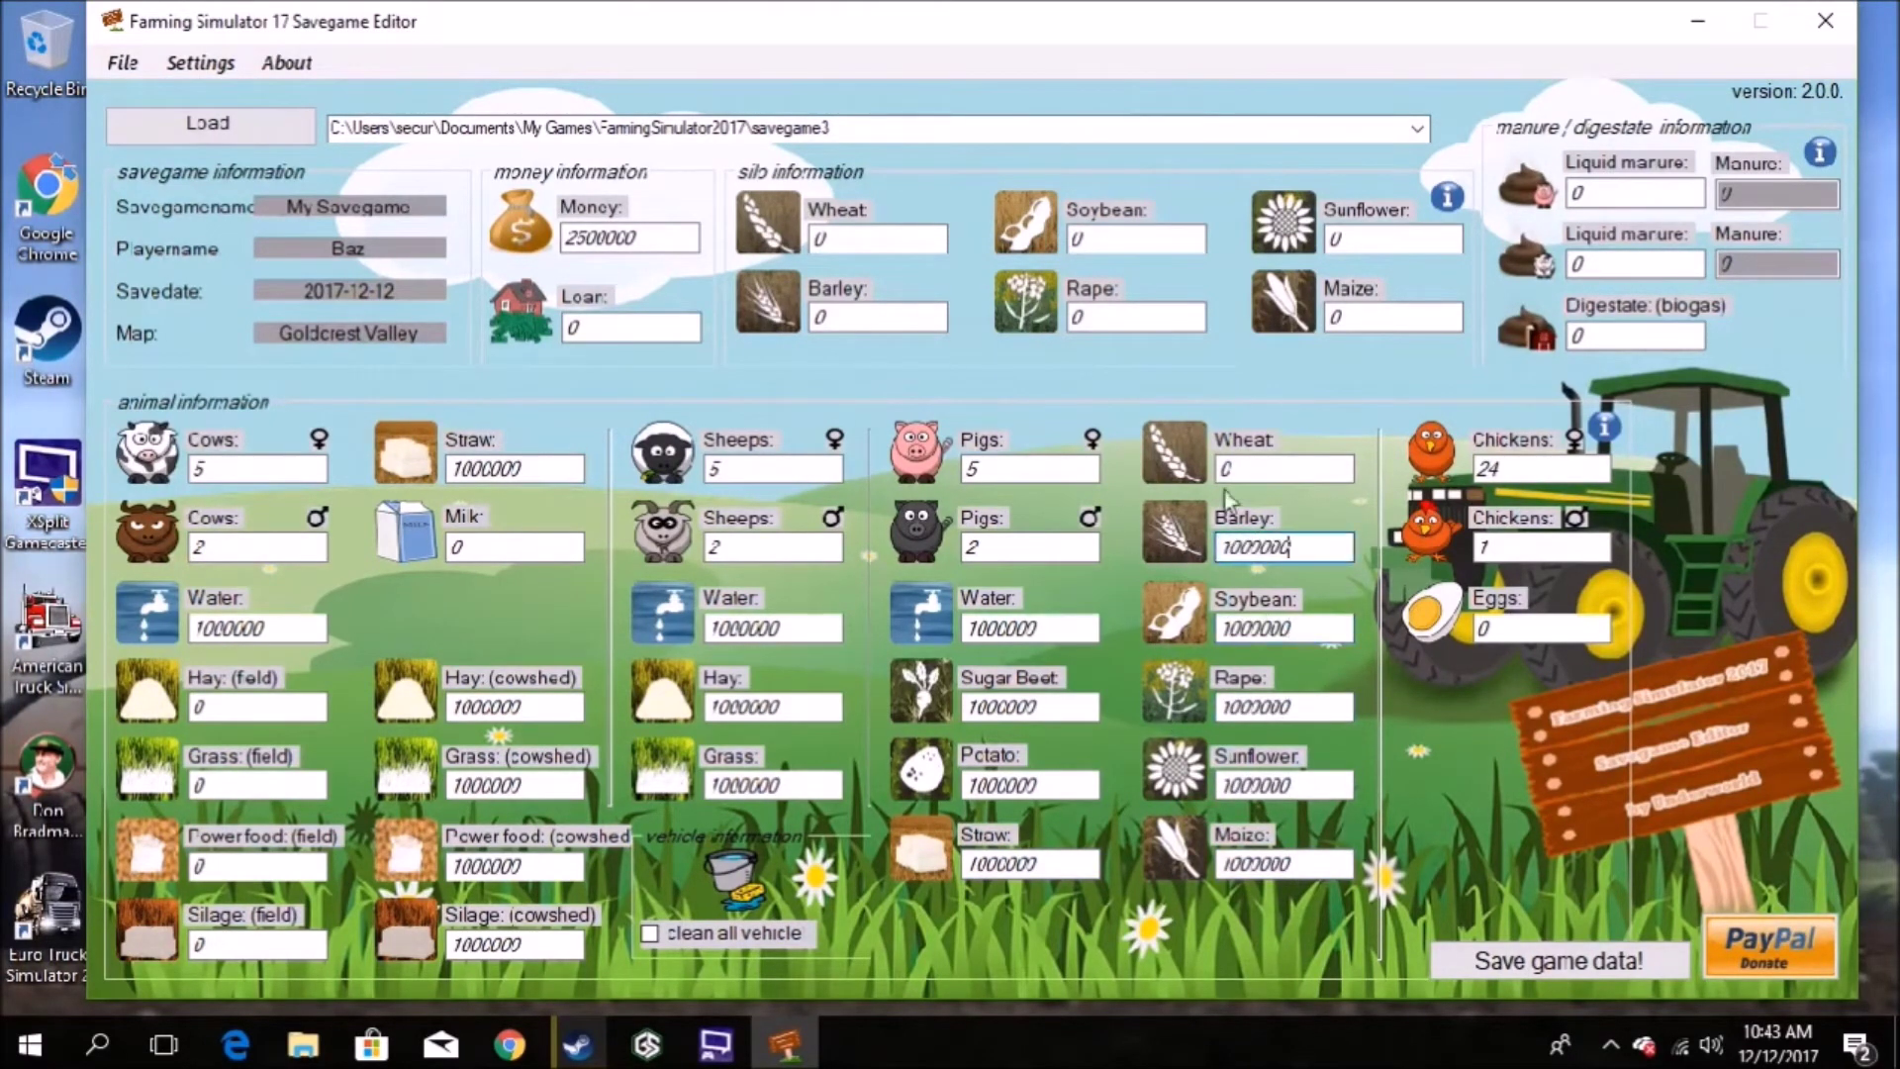
pyautogui.doubleClick(1232, 468)
pyautogui.write('1000000')
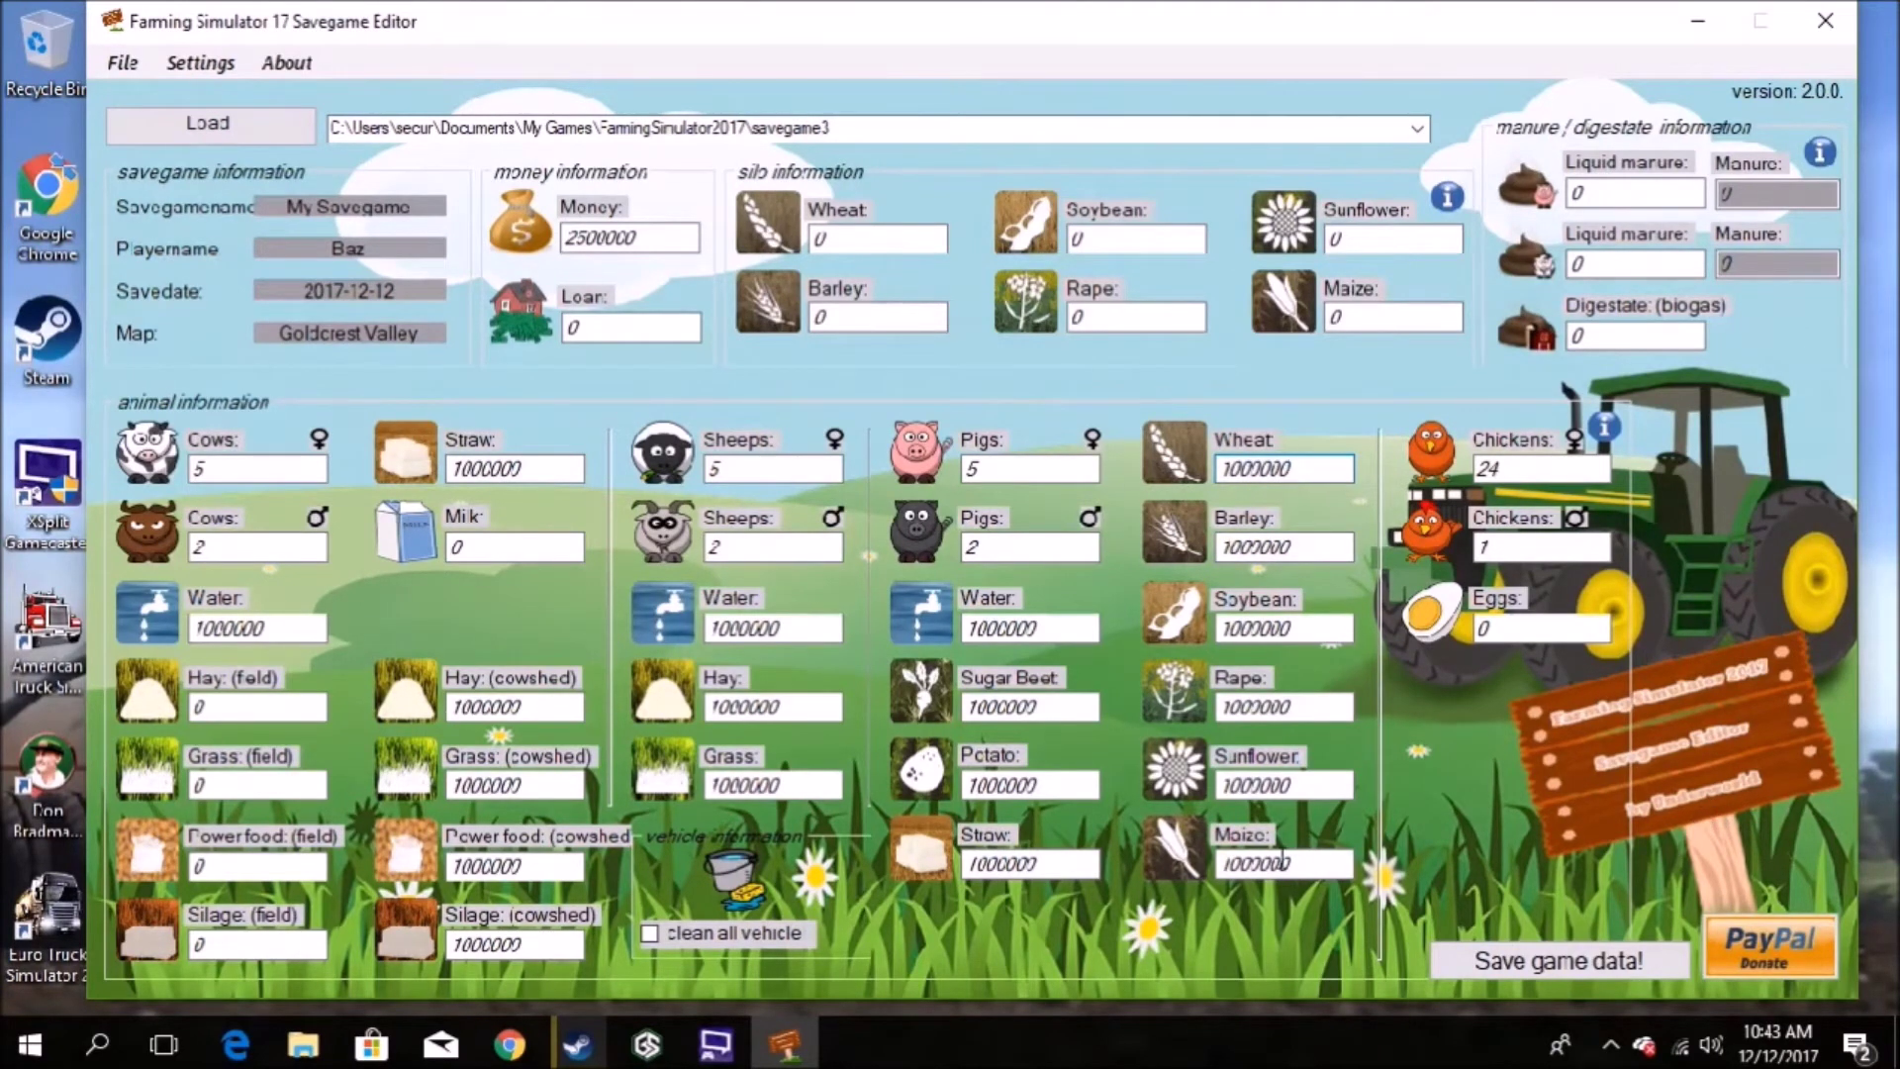
# Set both the female and the male chickens to 0
pyautogui.doubleClick(1489, 470)
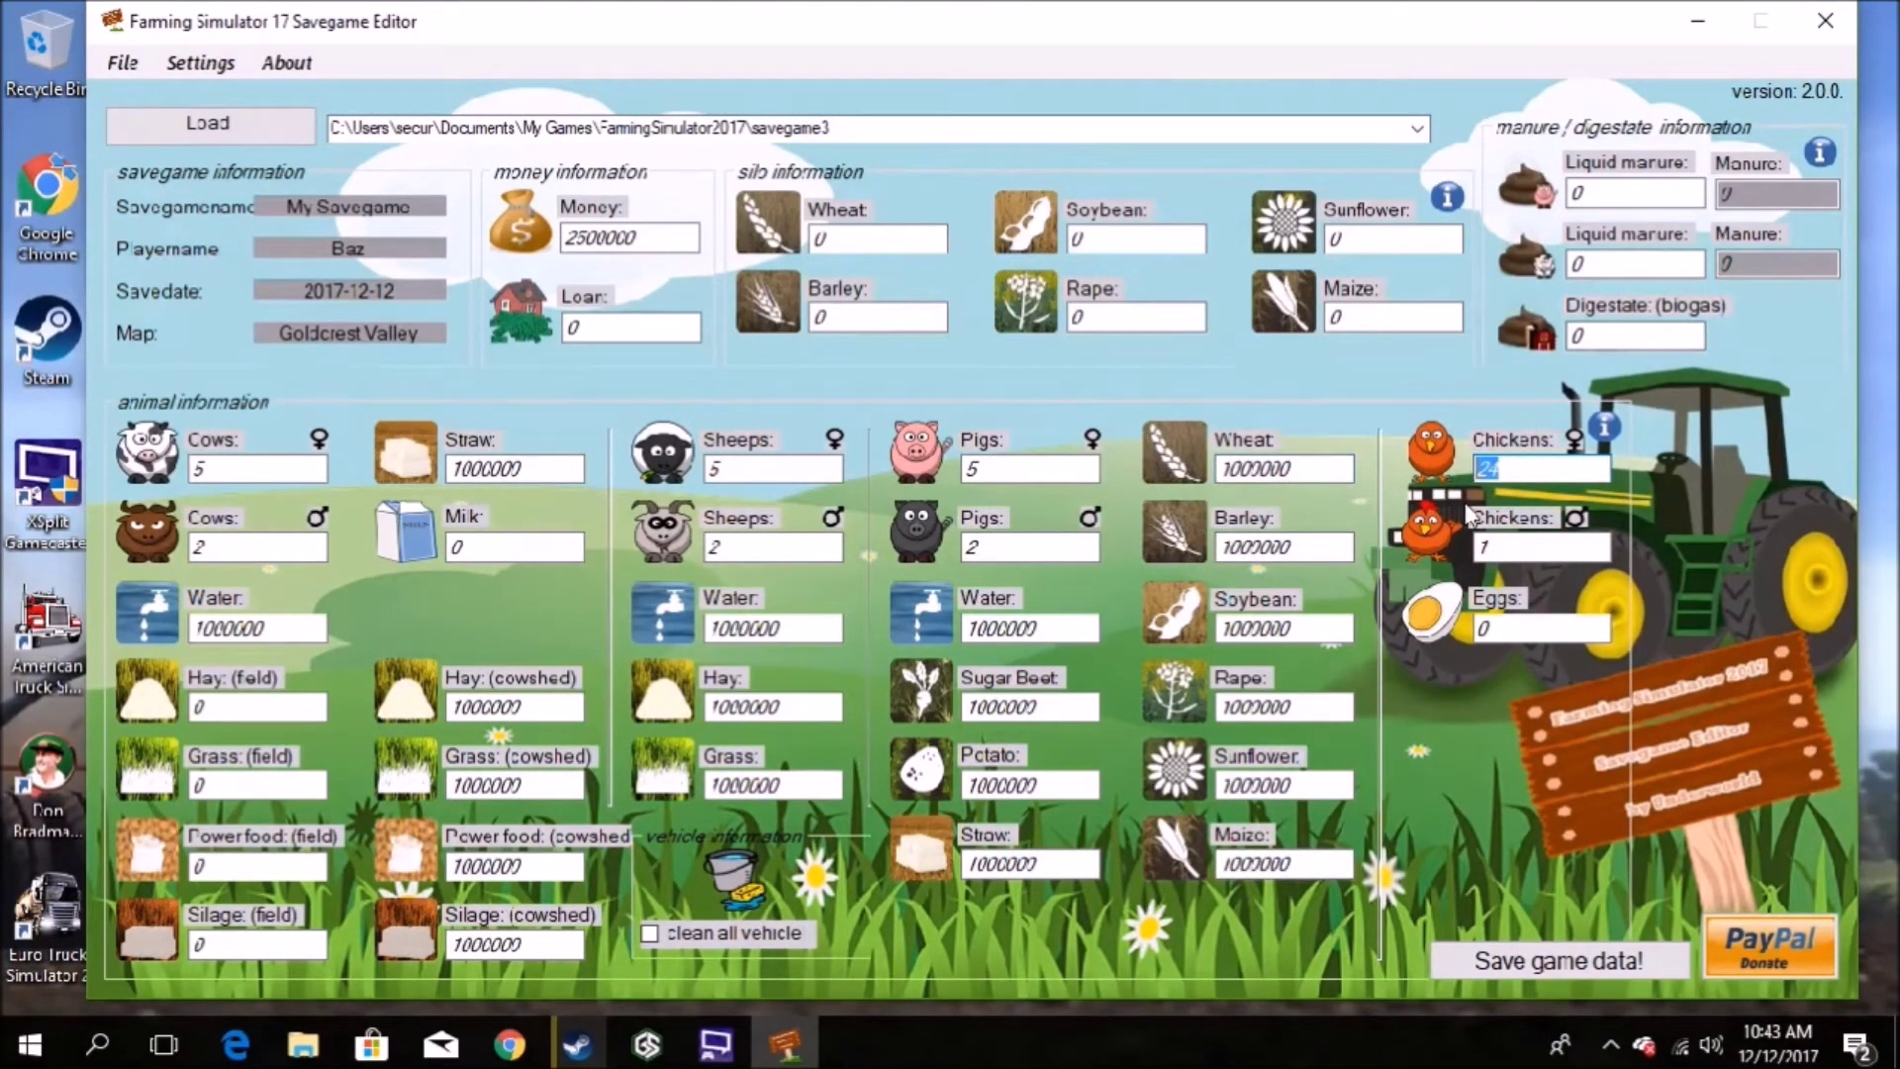
pyautogui.write('6')
pyautogui.doubleClick(1540, 560)
pyautogui.write('6')
pyautogui.press('BackSpace')
pyautogui.write('0')
pyautogui.press('BackSpace')
pyautogui.write('6')
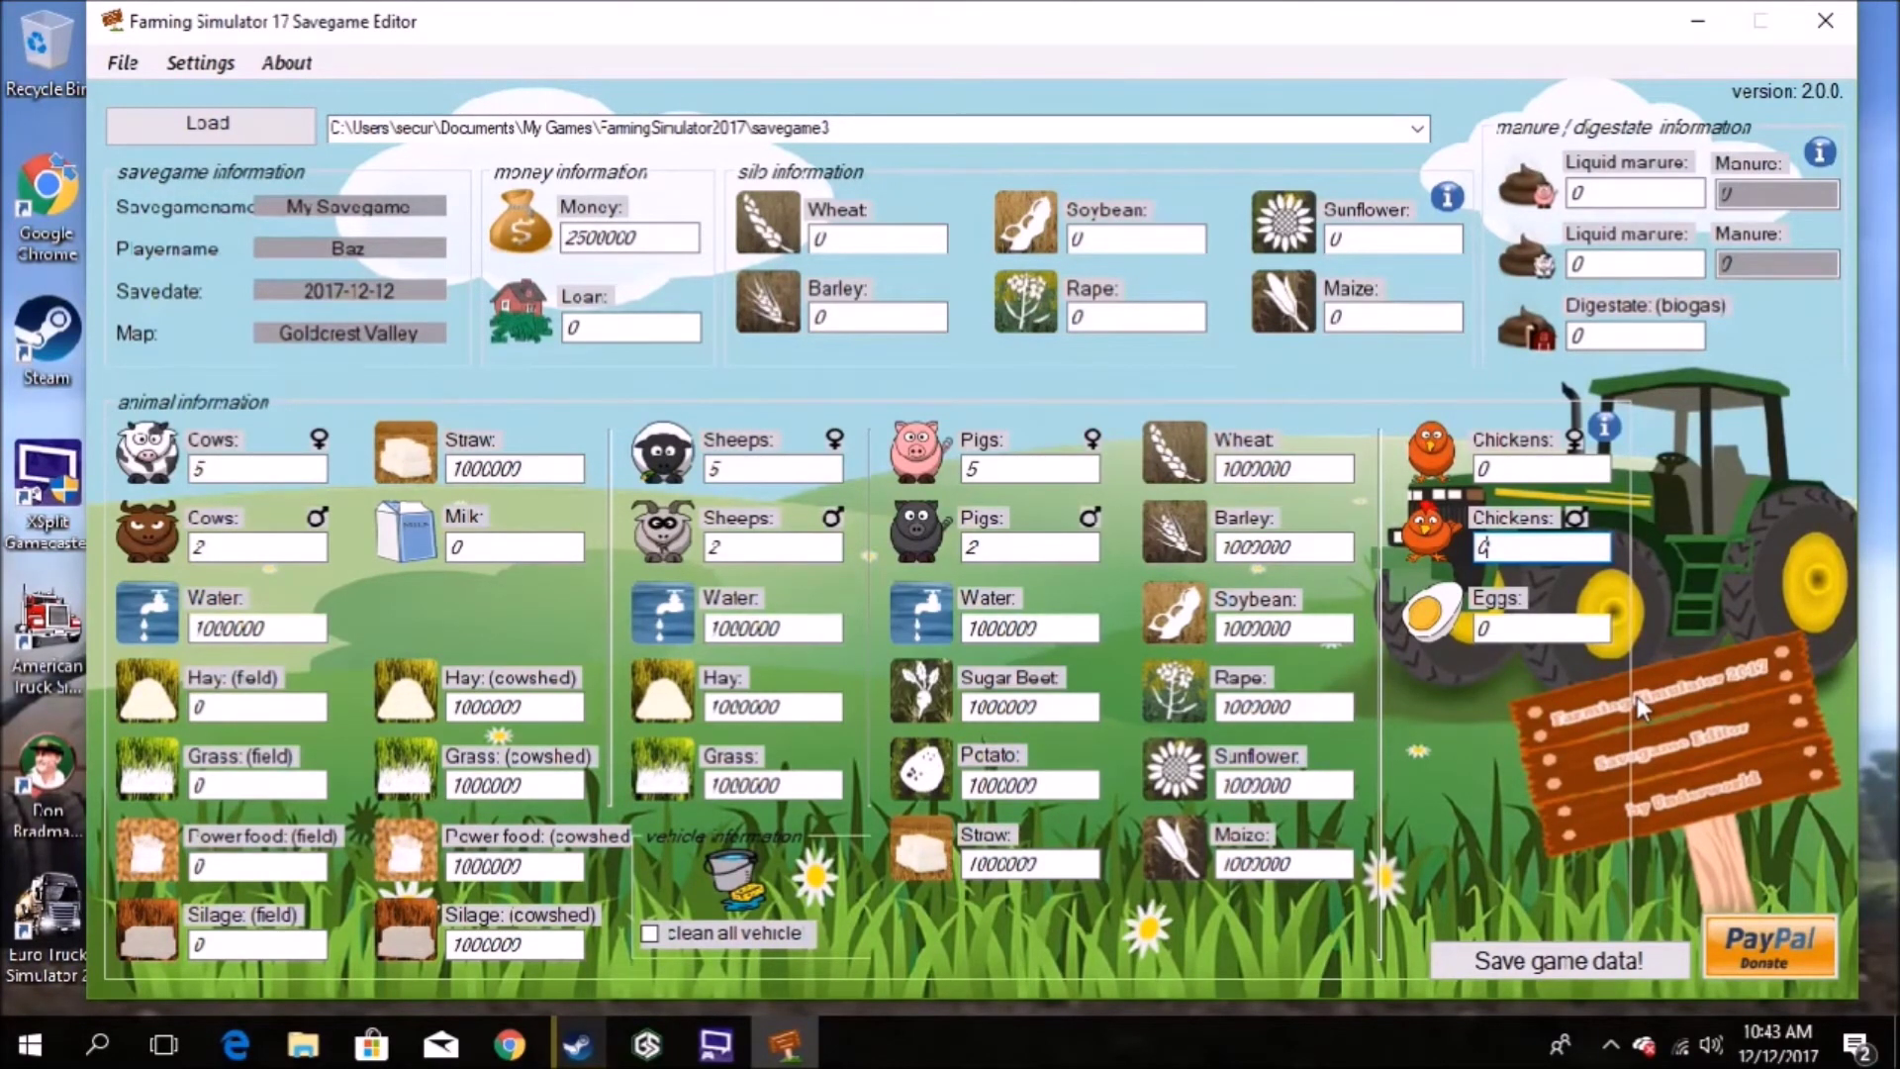
pyautogui.press('BackSpace')
pyautogui.write('0')
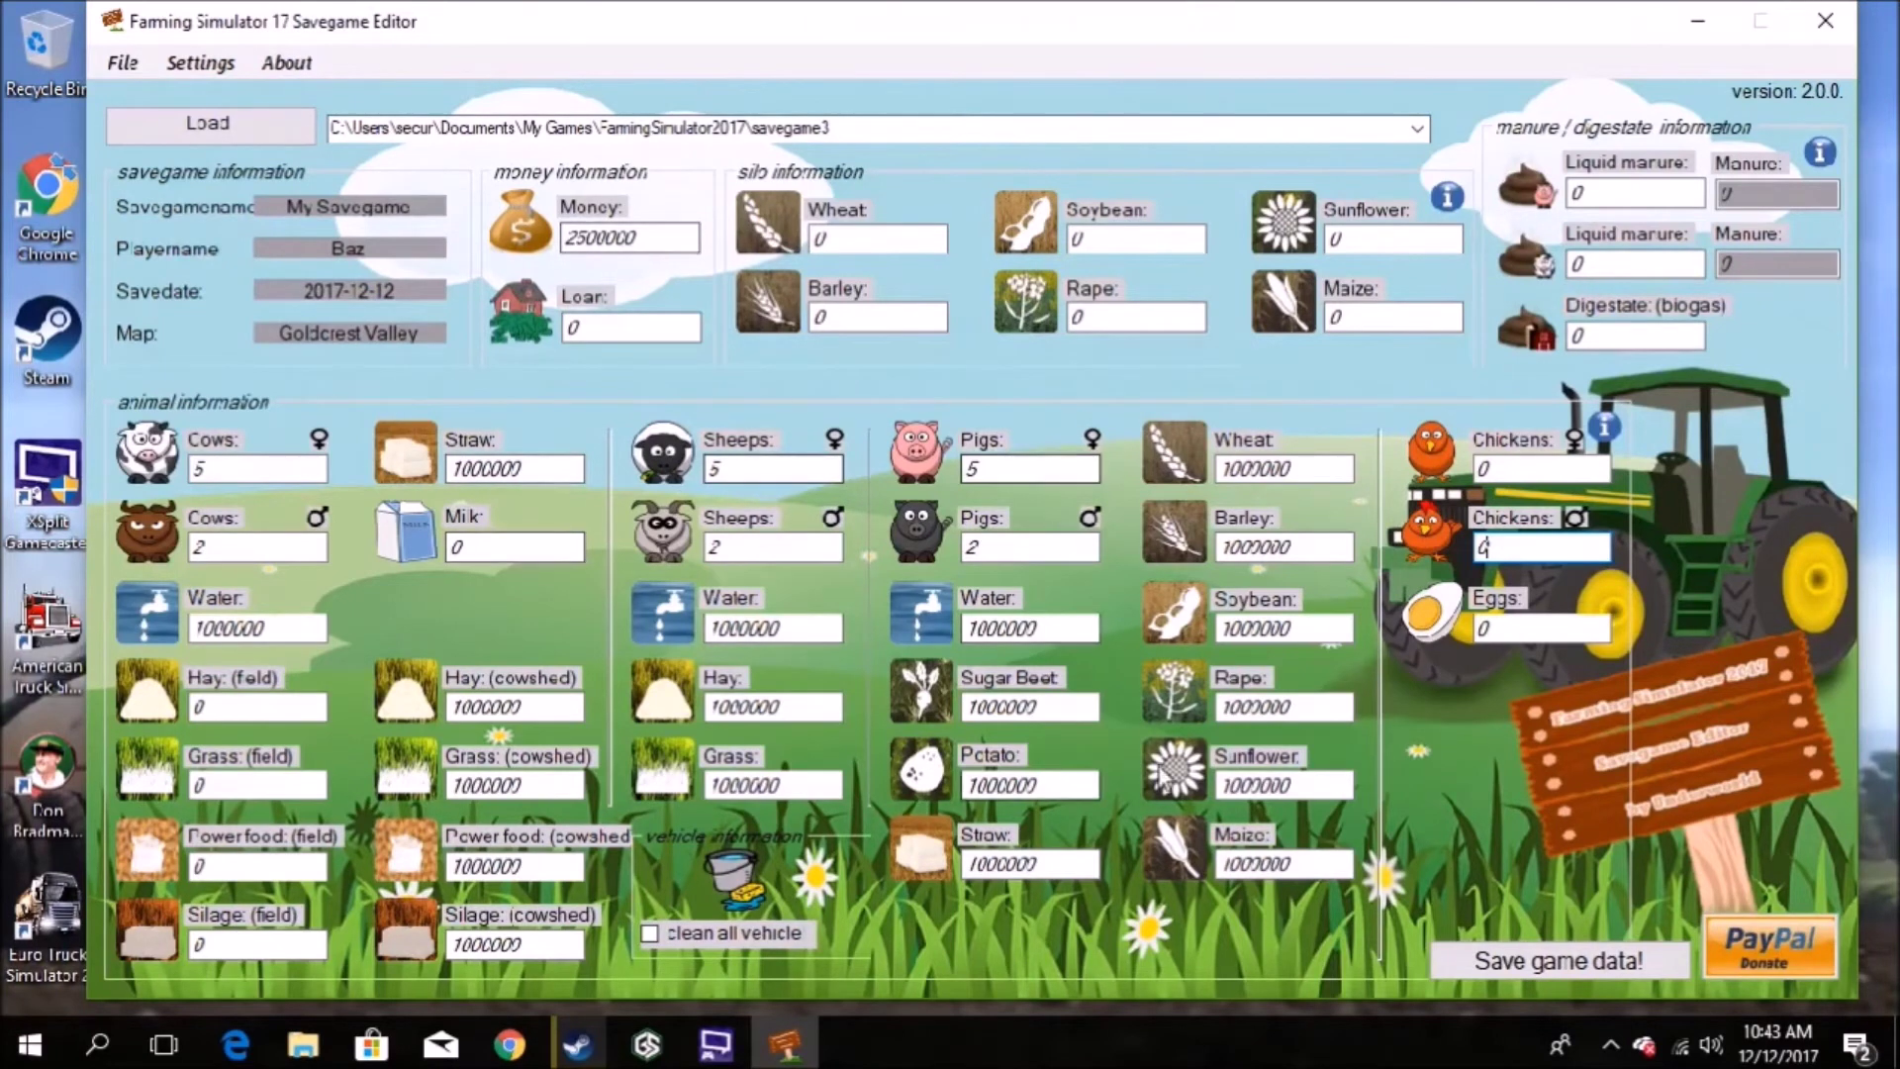
# Save the edited game data and close the Savegame Editor
pyautogui.click(1557, 965)
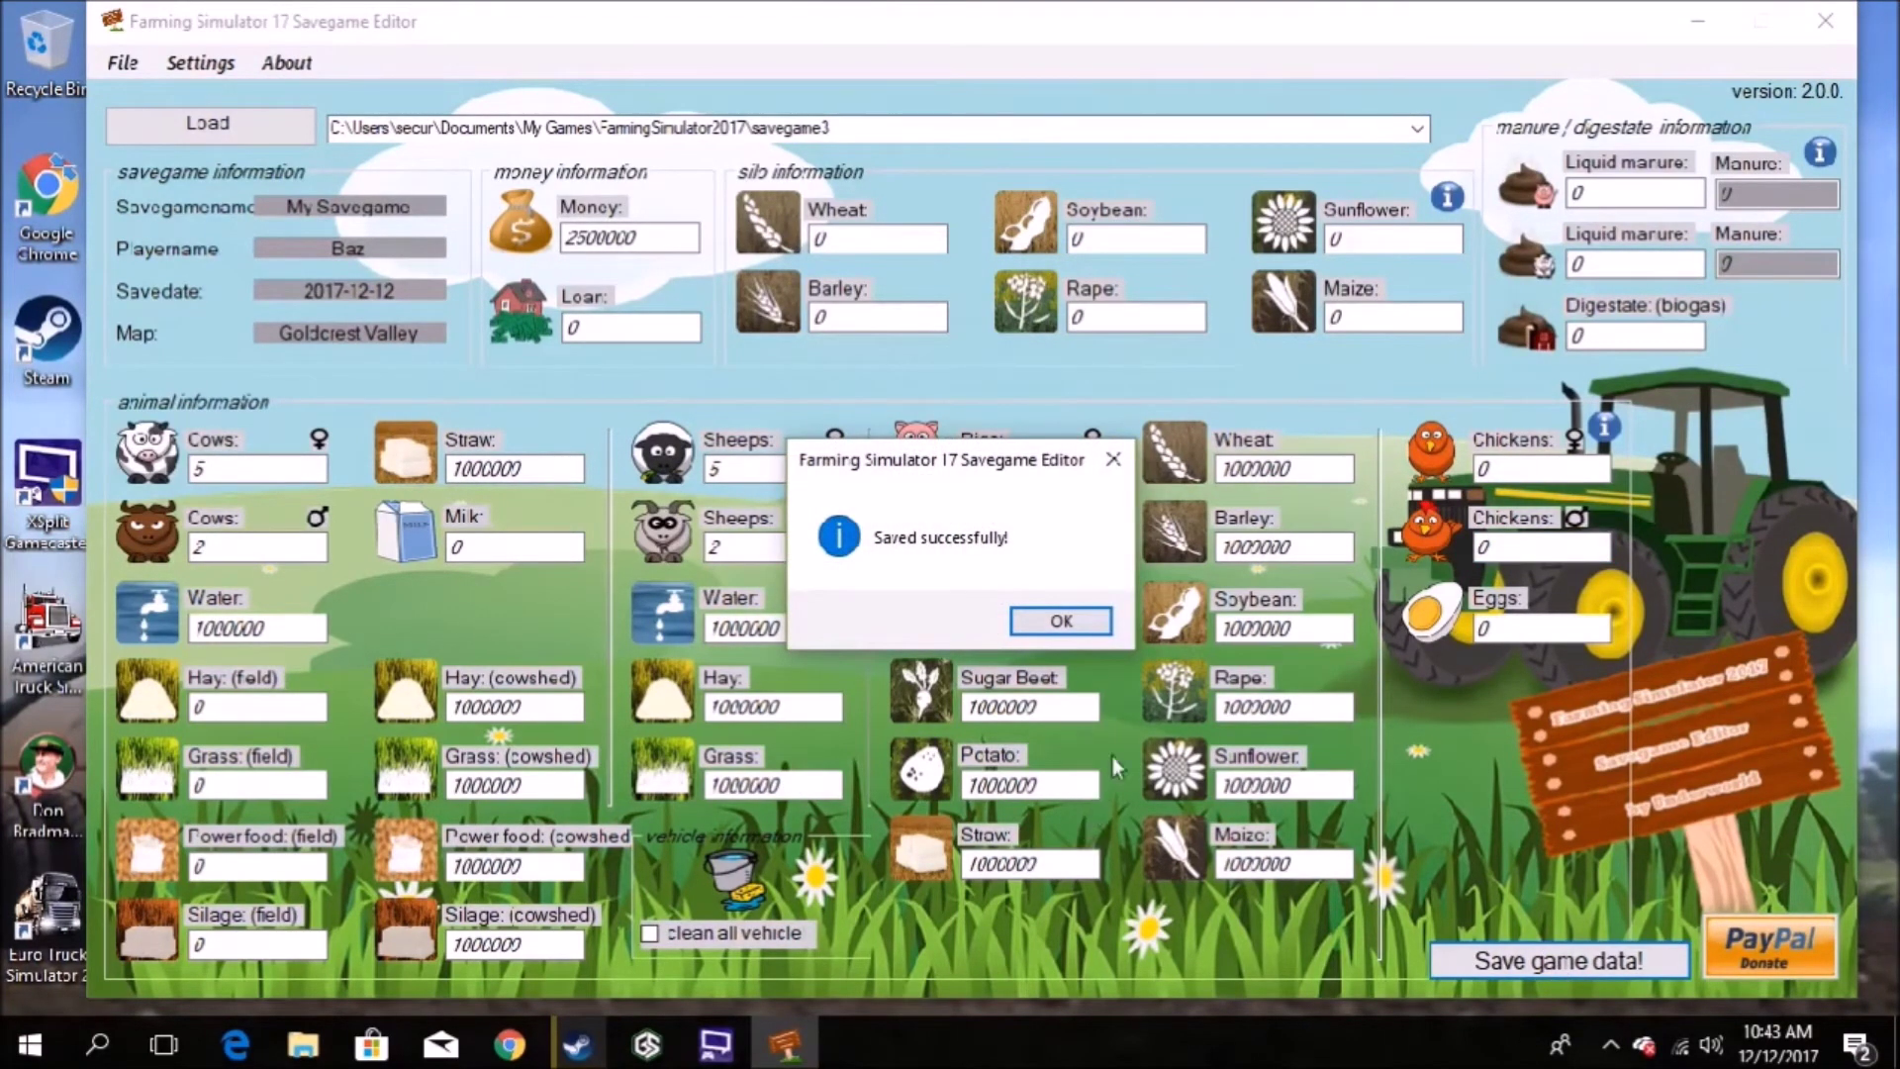
pyautogui.click(1071, 621)
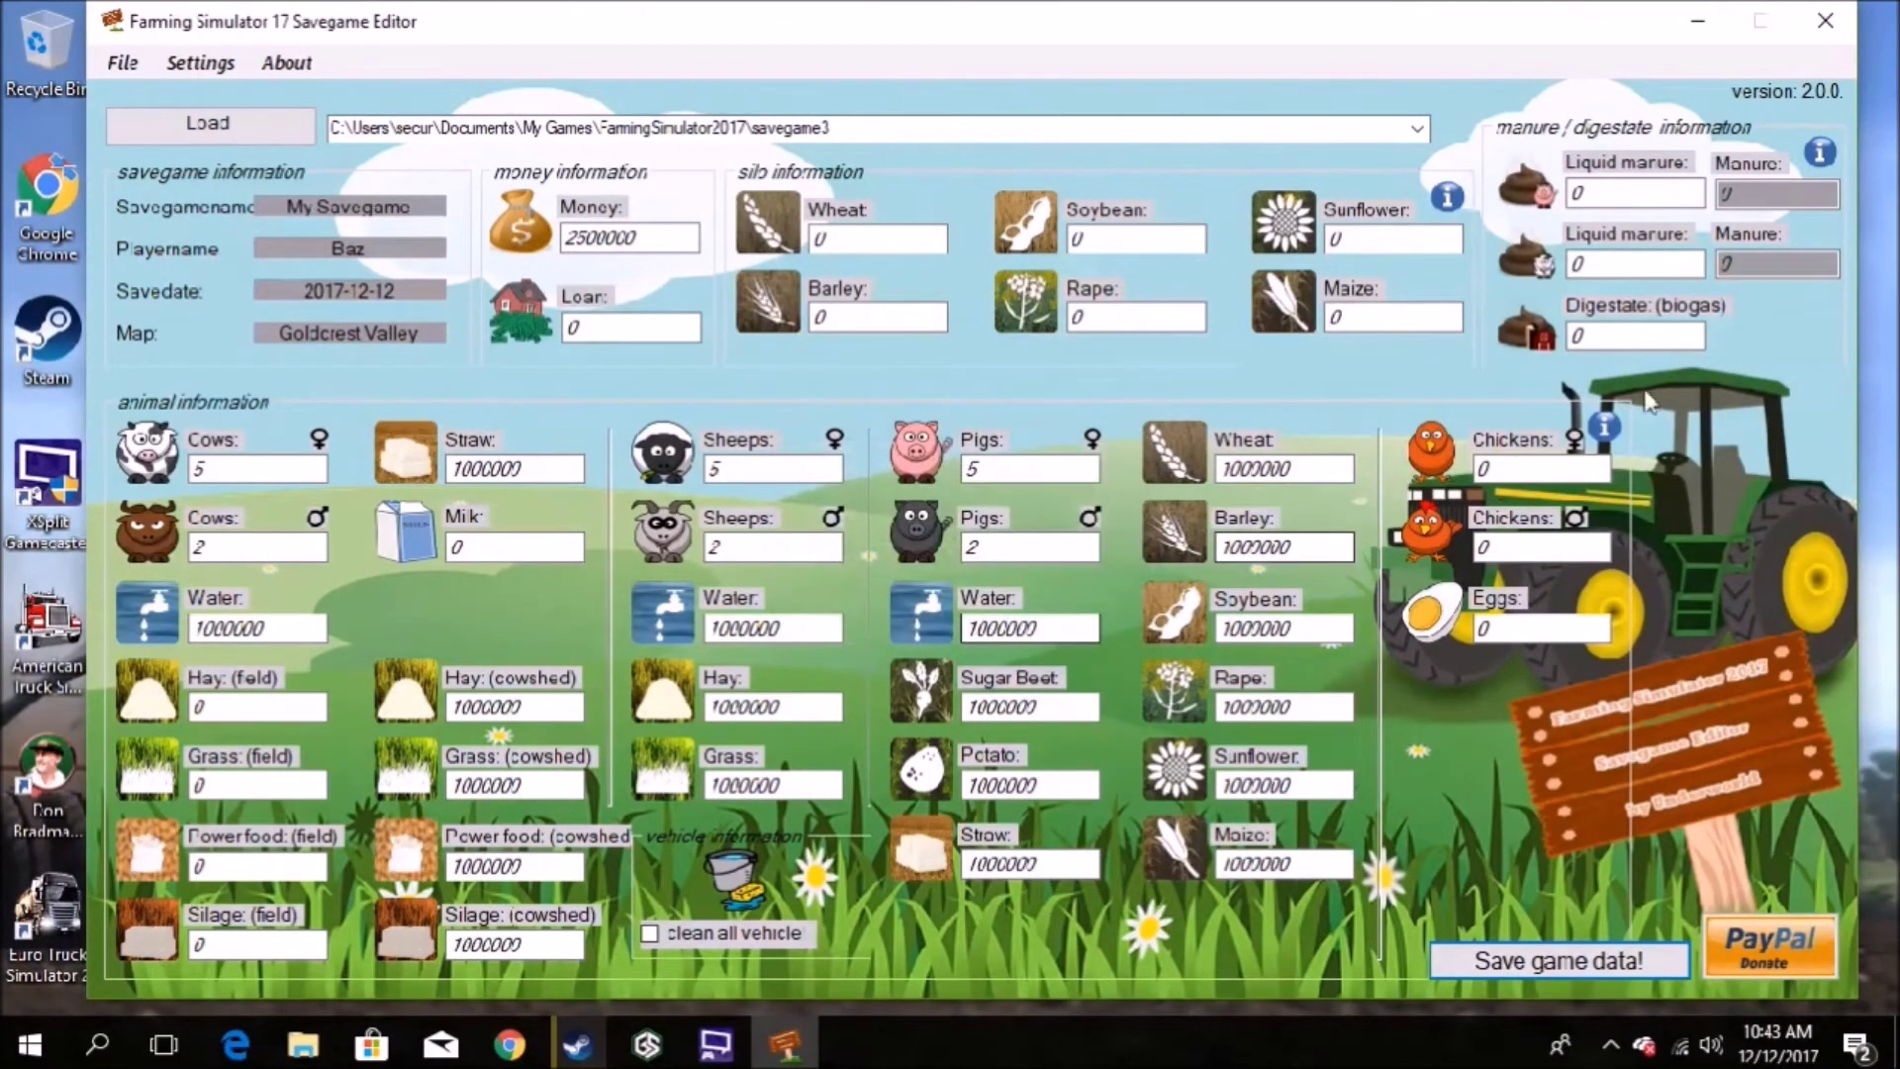
pyautogui.click(1699, 24)
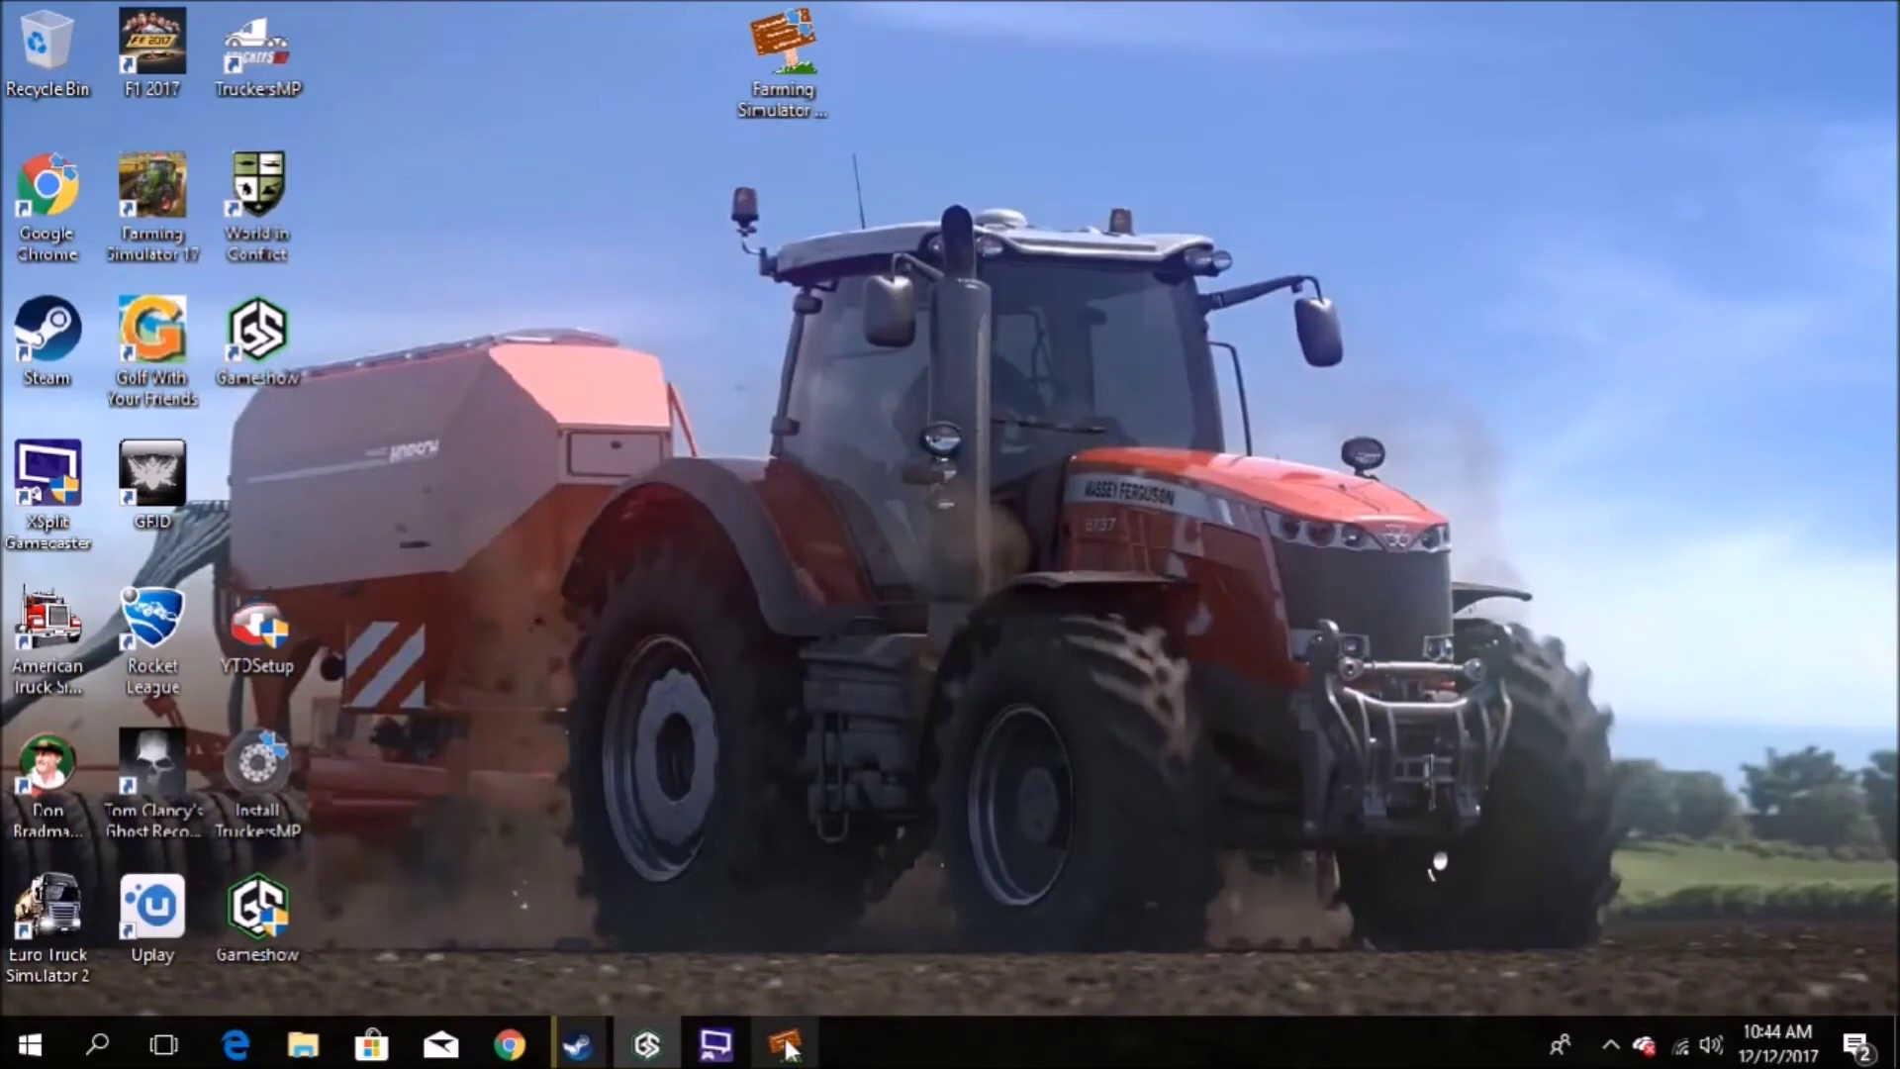
pyautogui.moveTo(788, 1049)
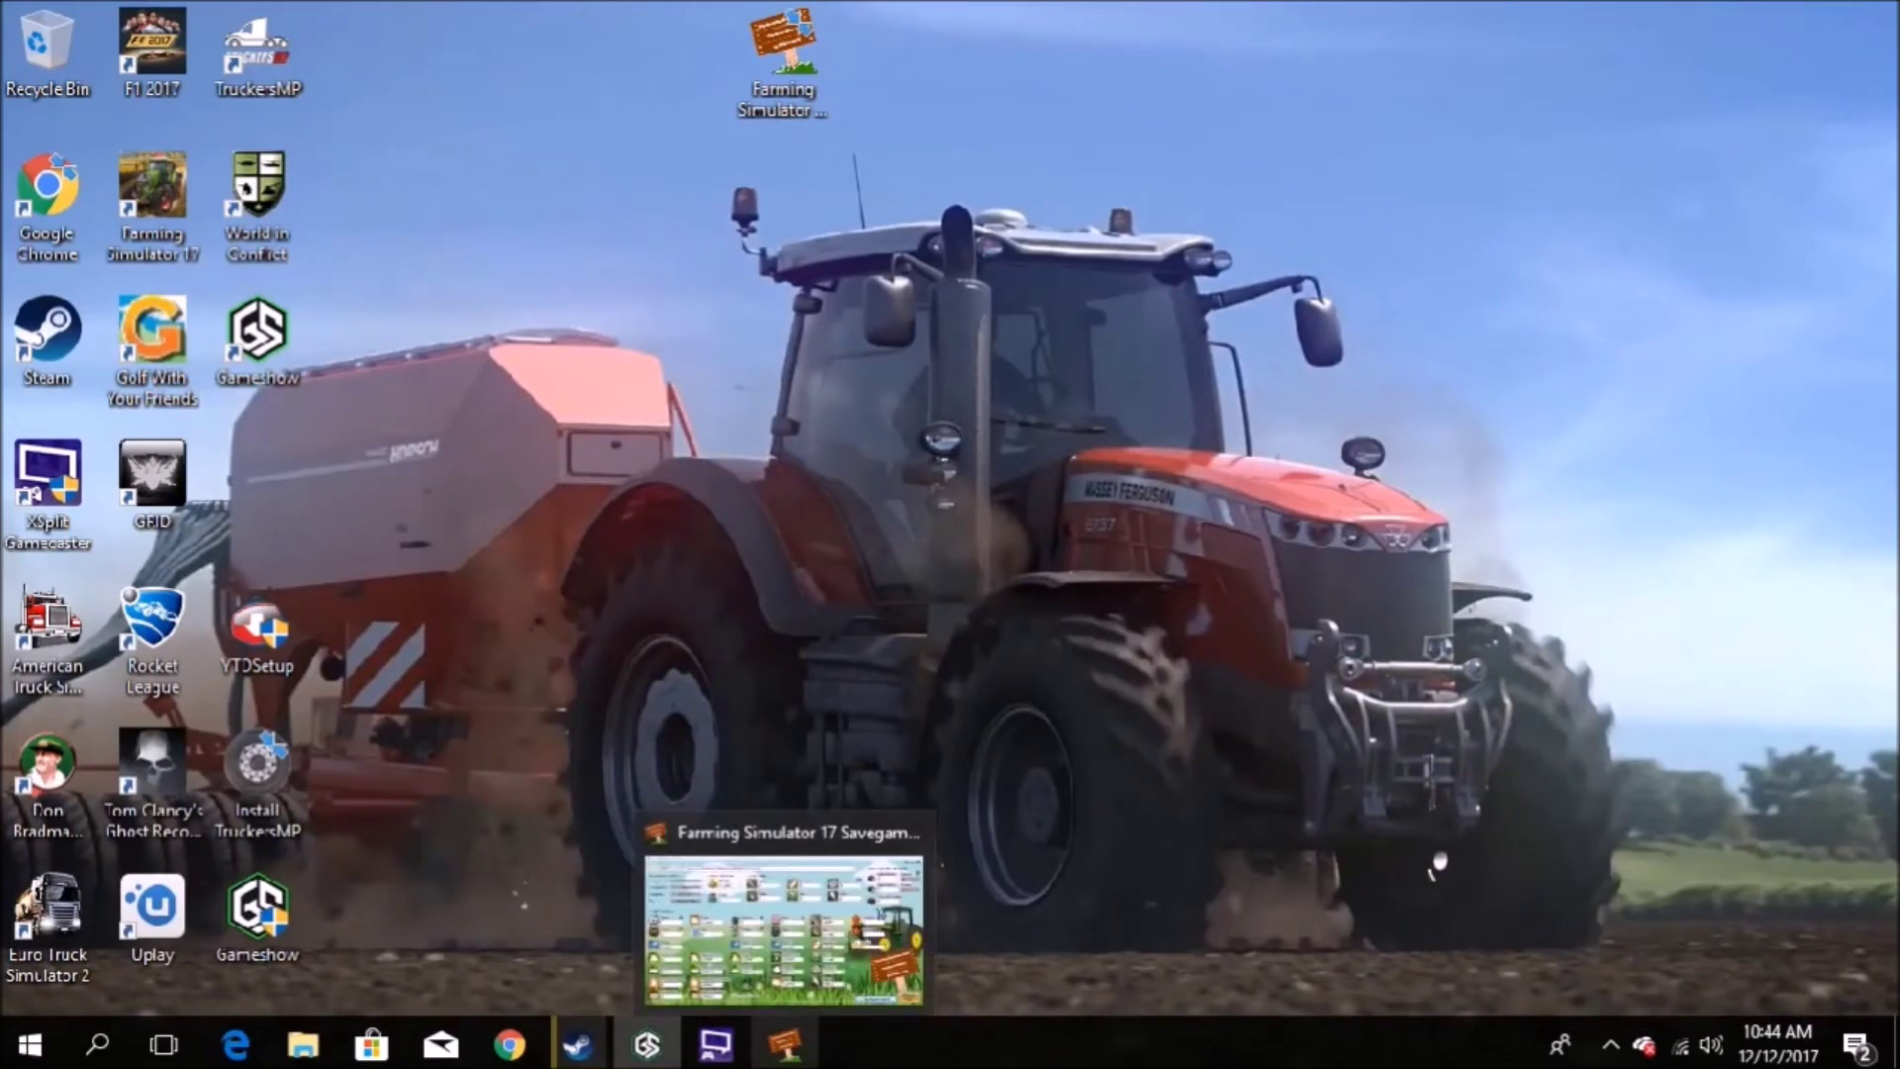
pyautogui.click(782, 931)
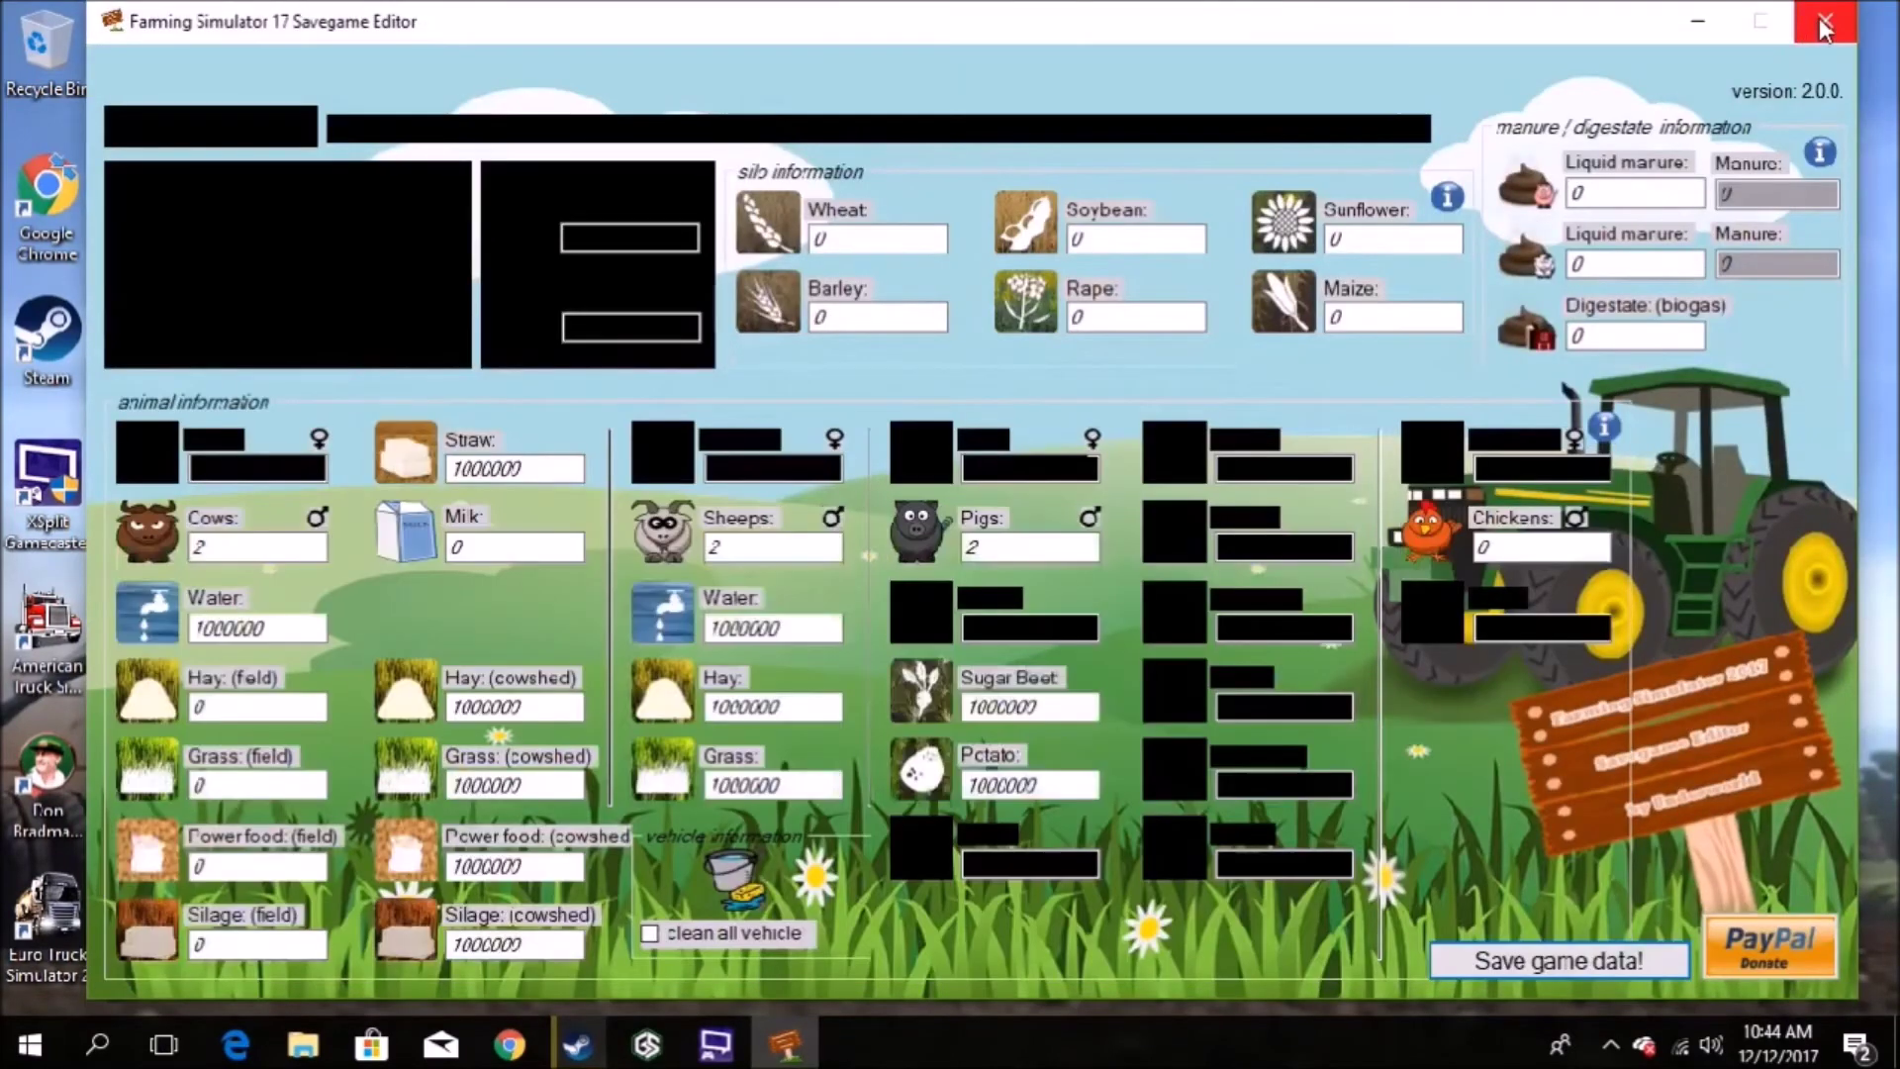
pyautogui.click(1826, 30)
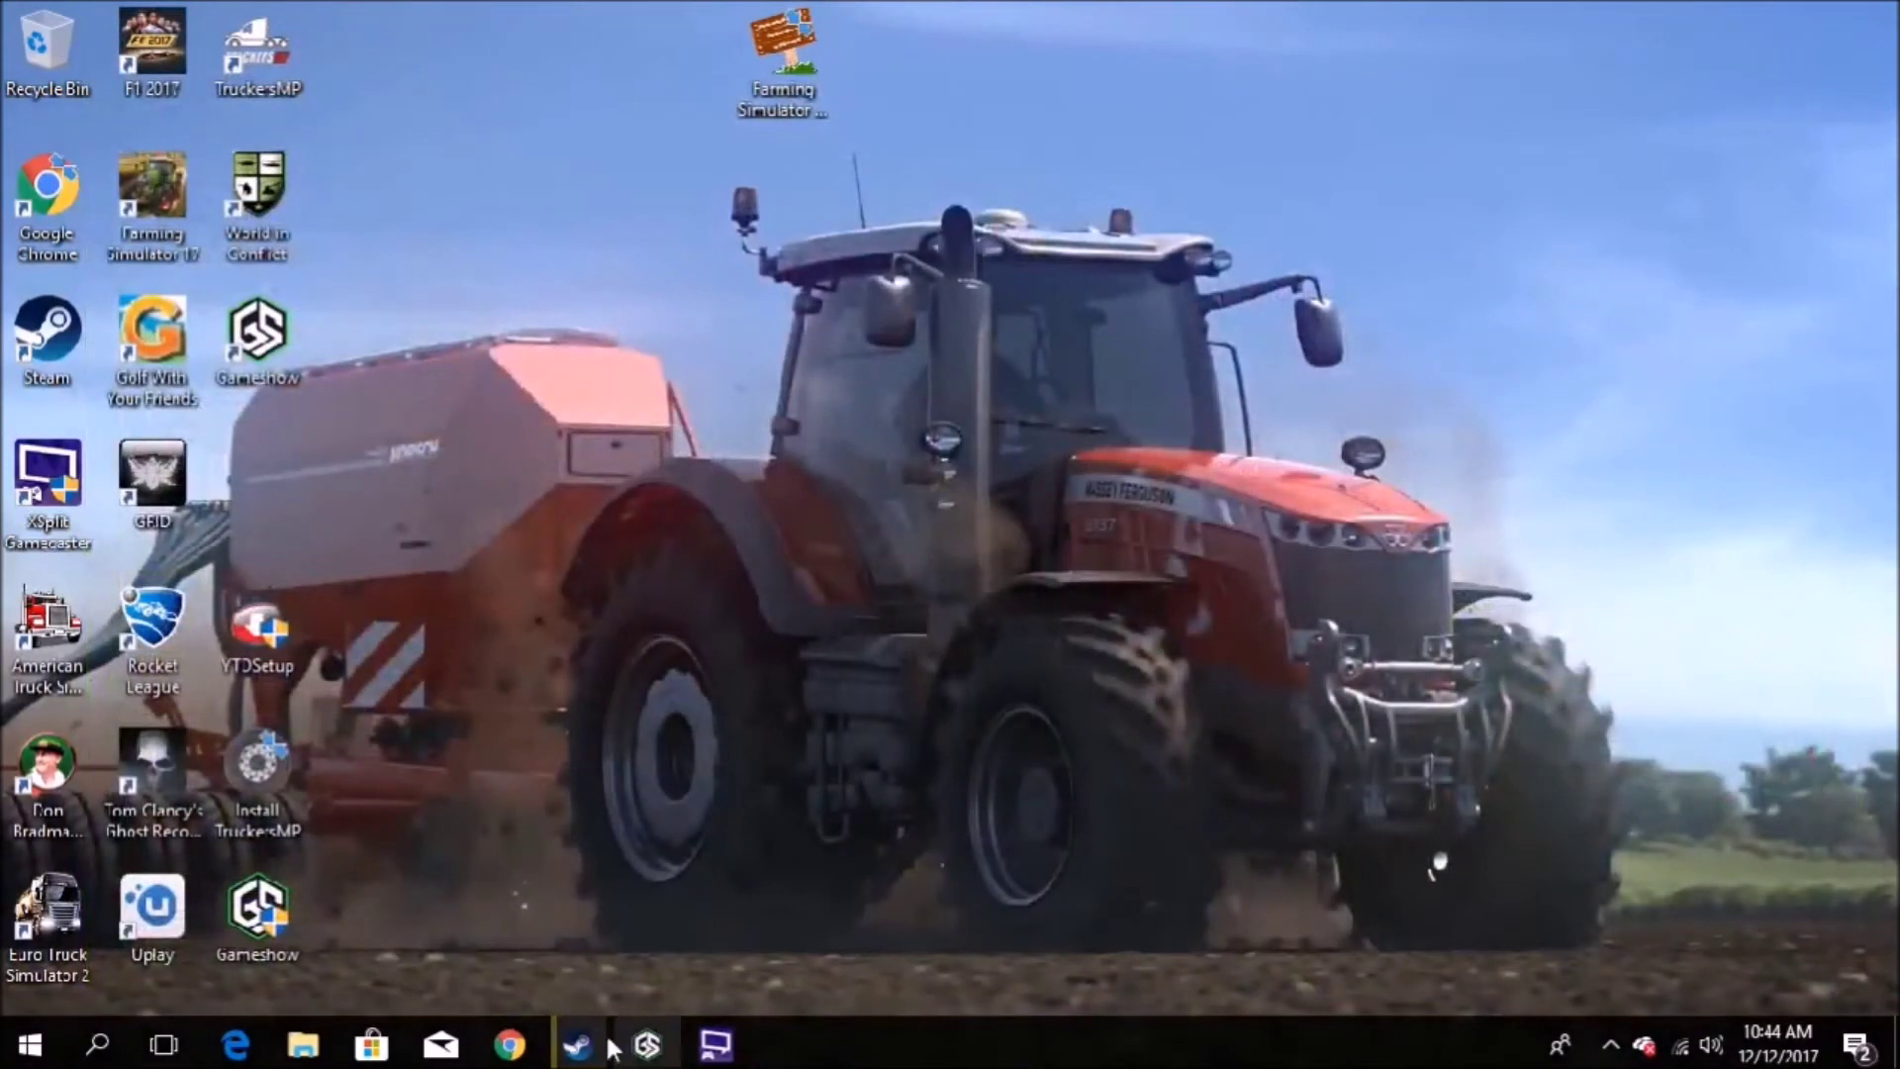
# Launch Farming Simulator 17 and continue the Savegame 3 career as far as its mod and DLC selection
pyautogui.doubleClick(147, 205)
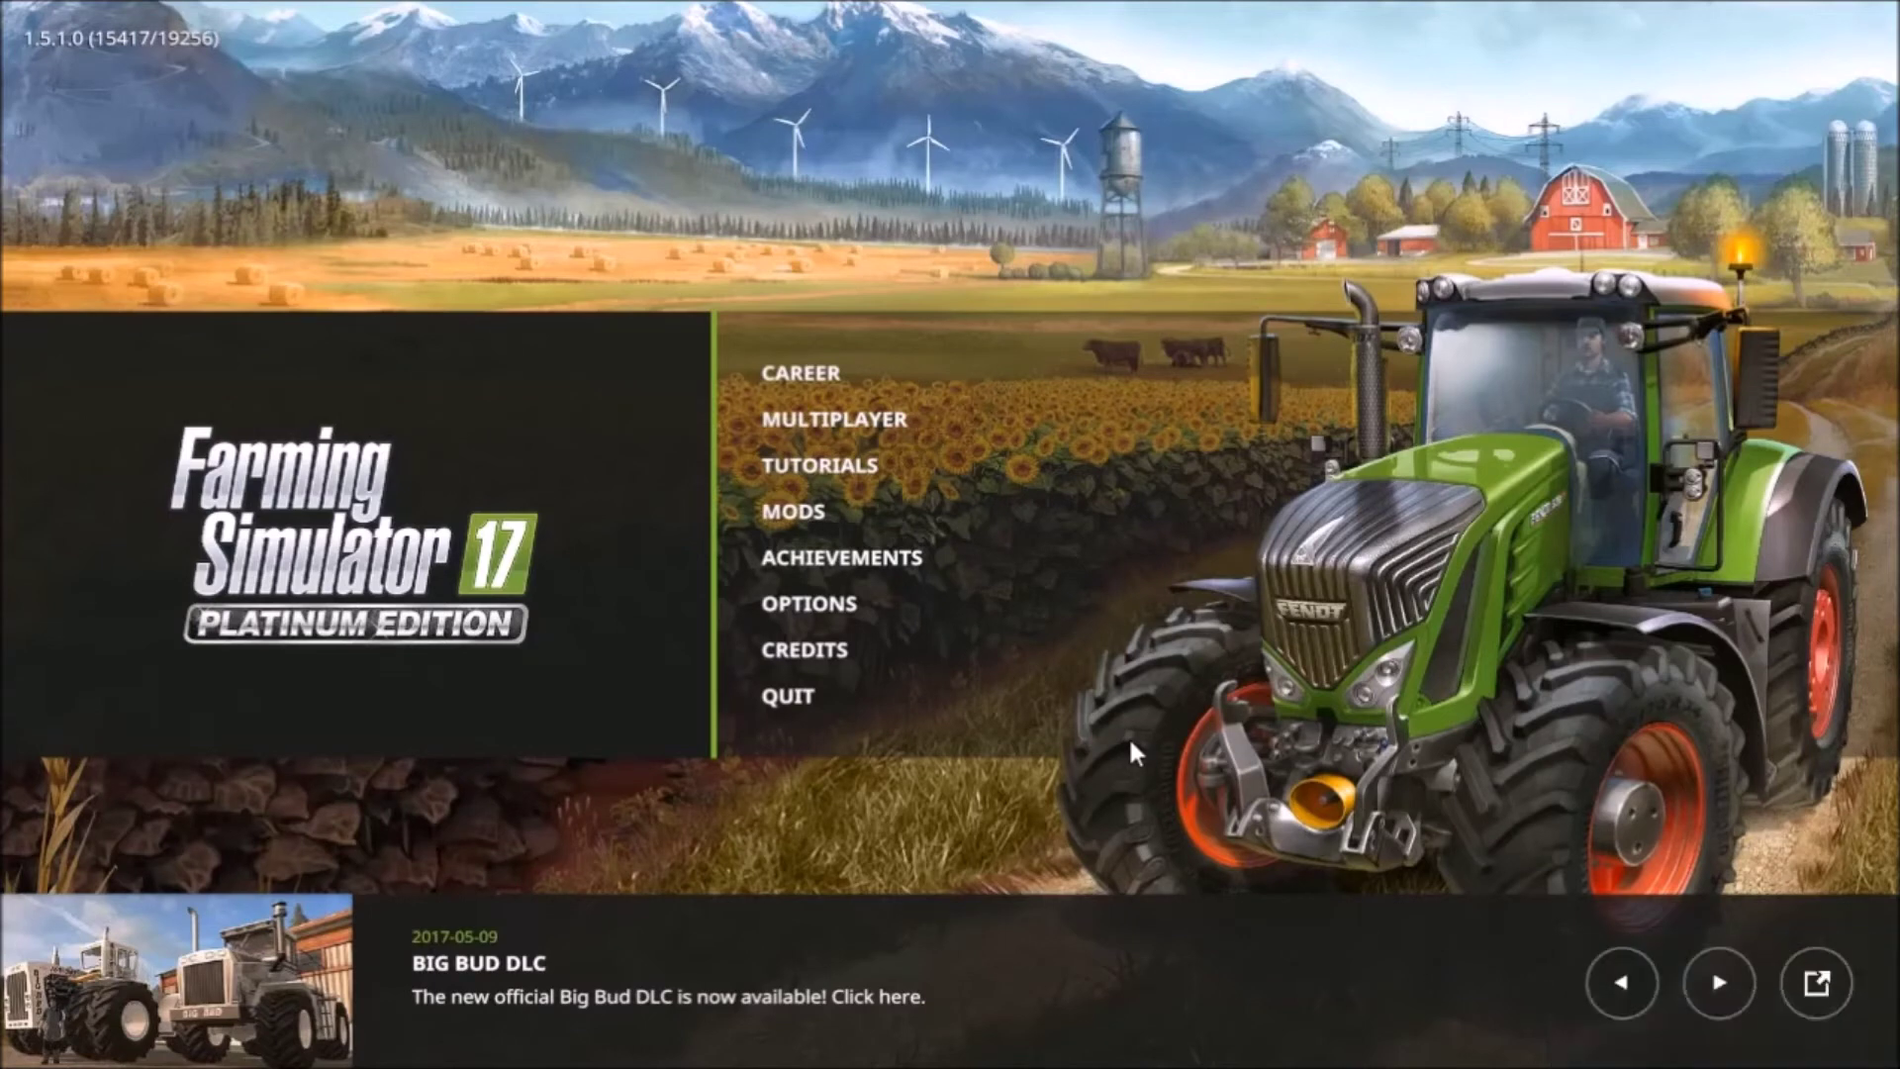
pyautogui.click(805, 366)
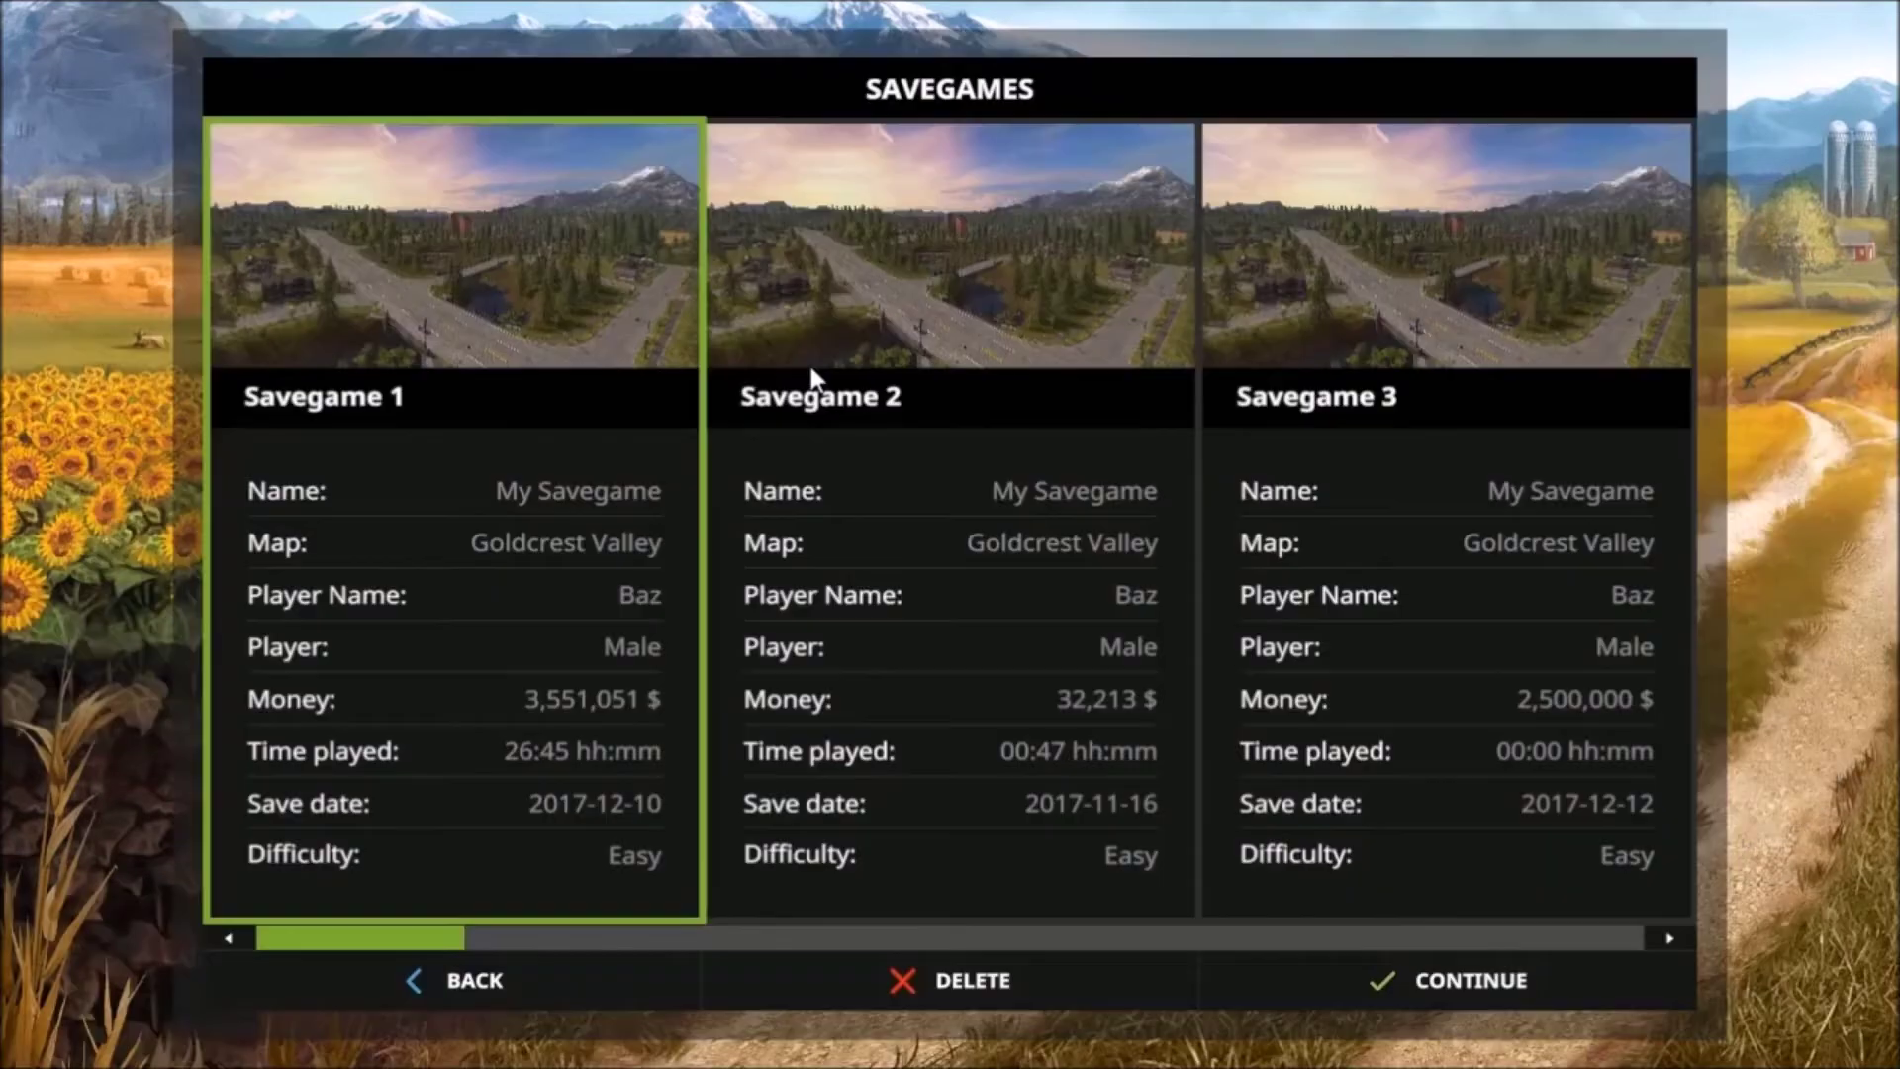
pyautogui.click(1565, 721)
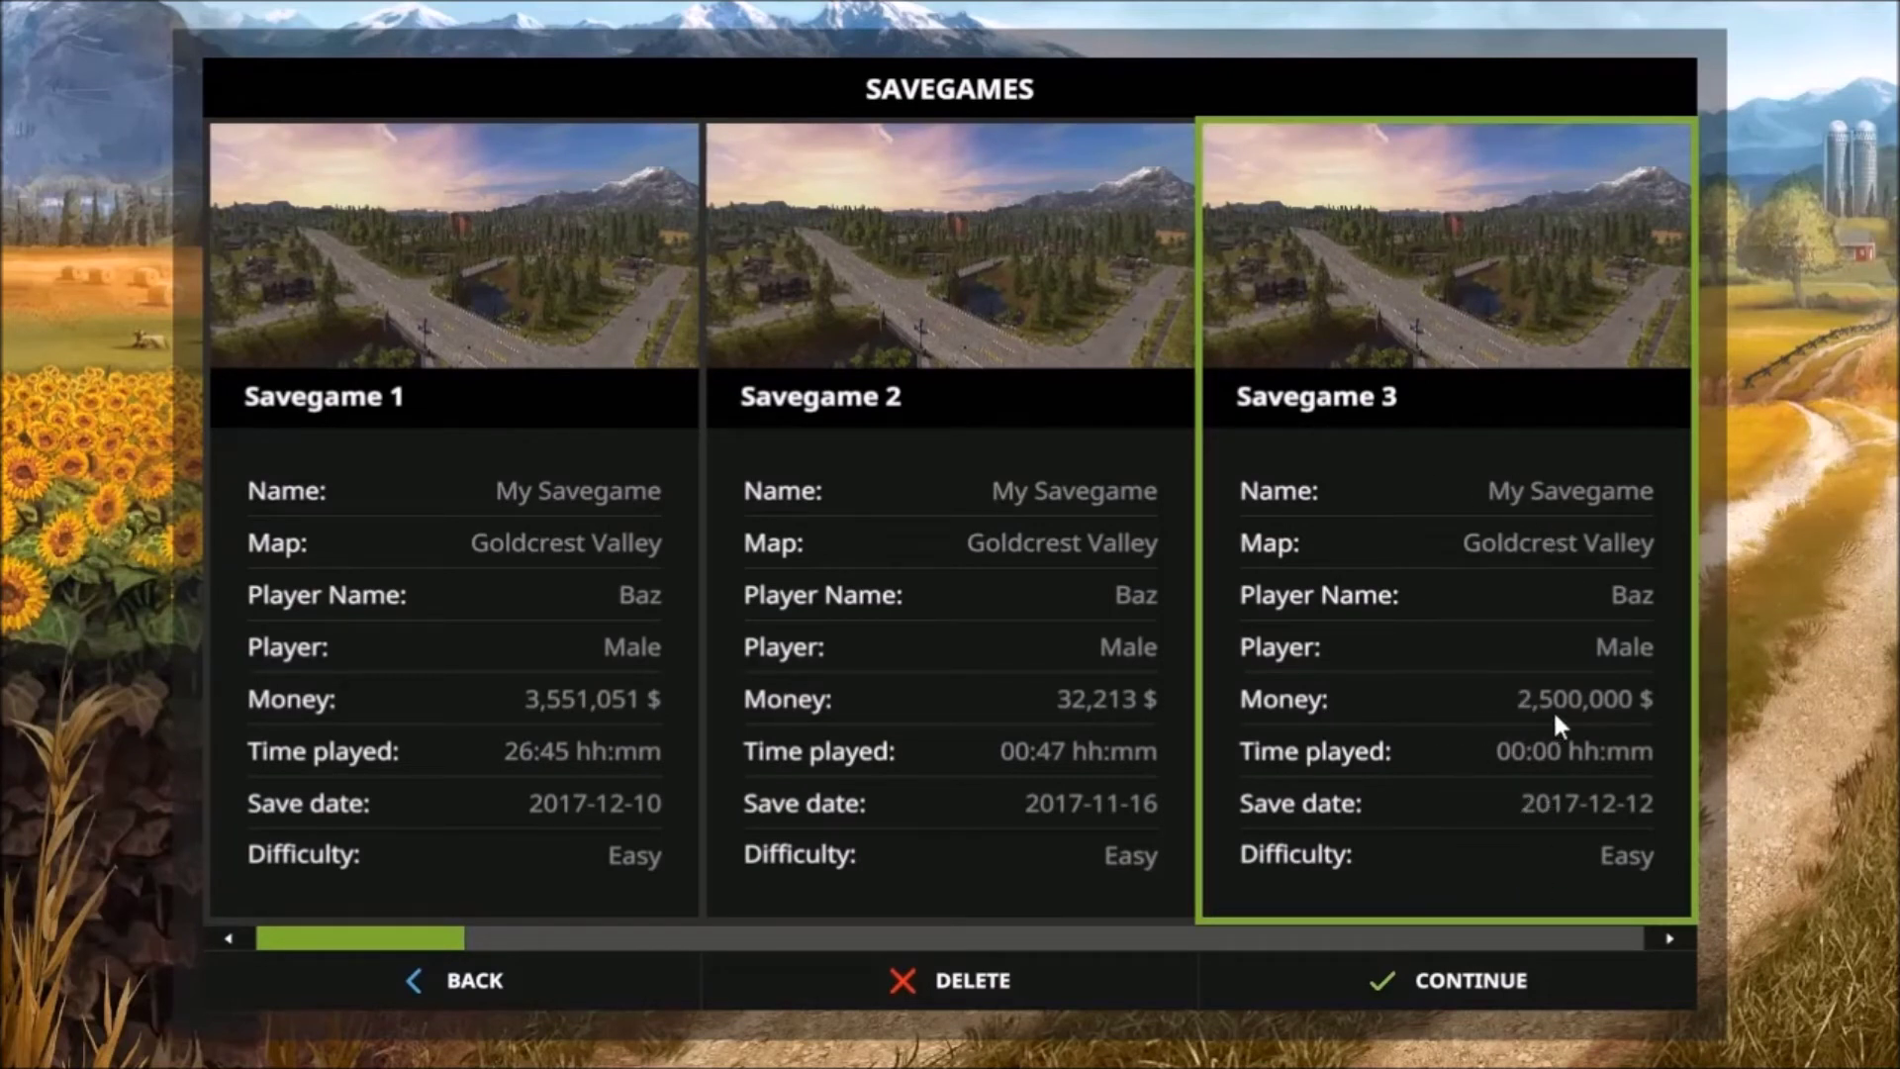
pyautogui.click(1576, 594)
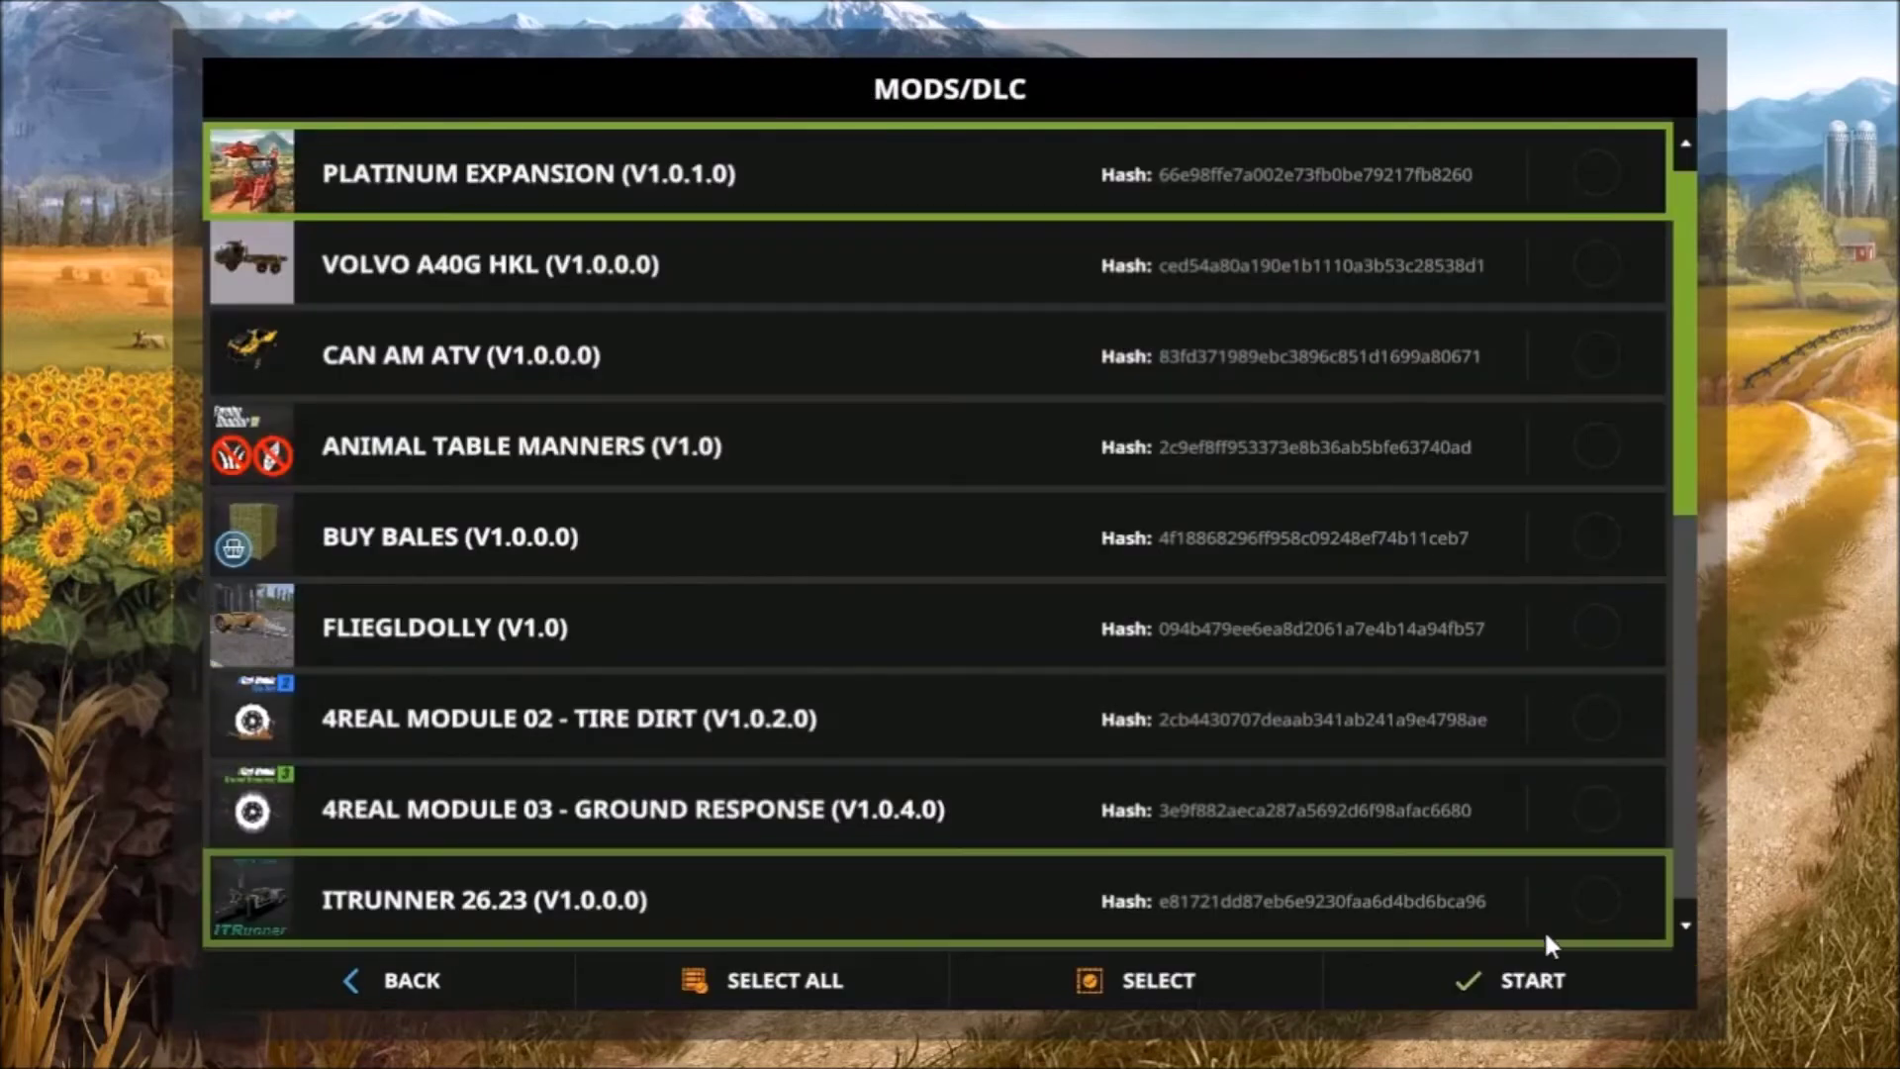
# Start the career from the mod selection and get into the white Lizard Pickup Rodeo parked at the farmhouse
pyautogui.click(1548, 975)
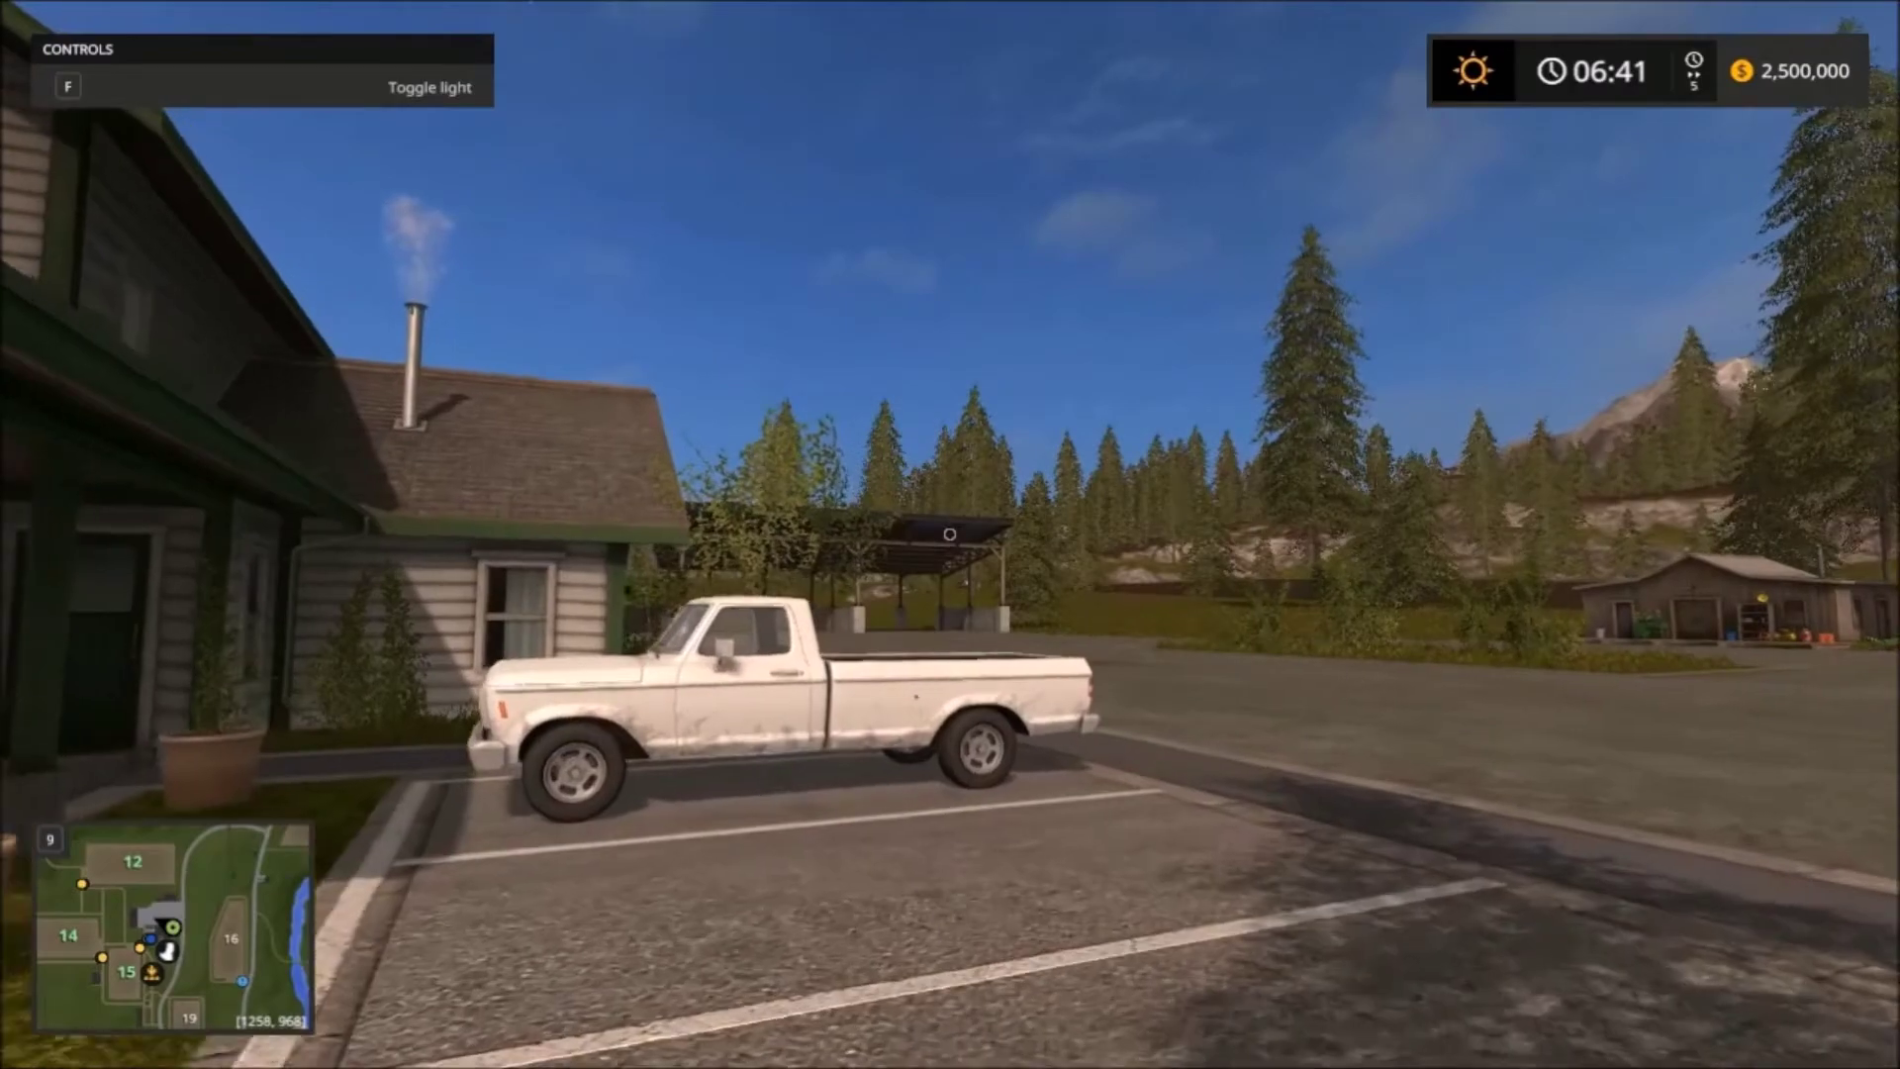
pyautogui.press('w')
pyautogui.press('e')
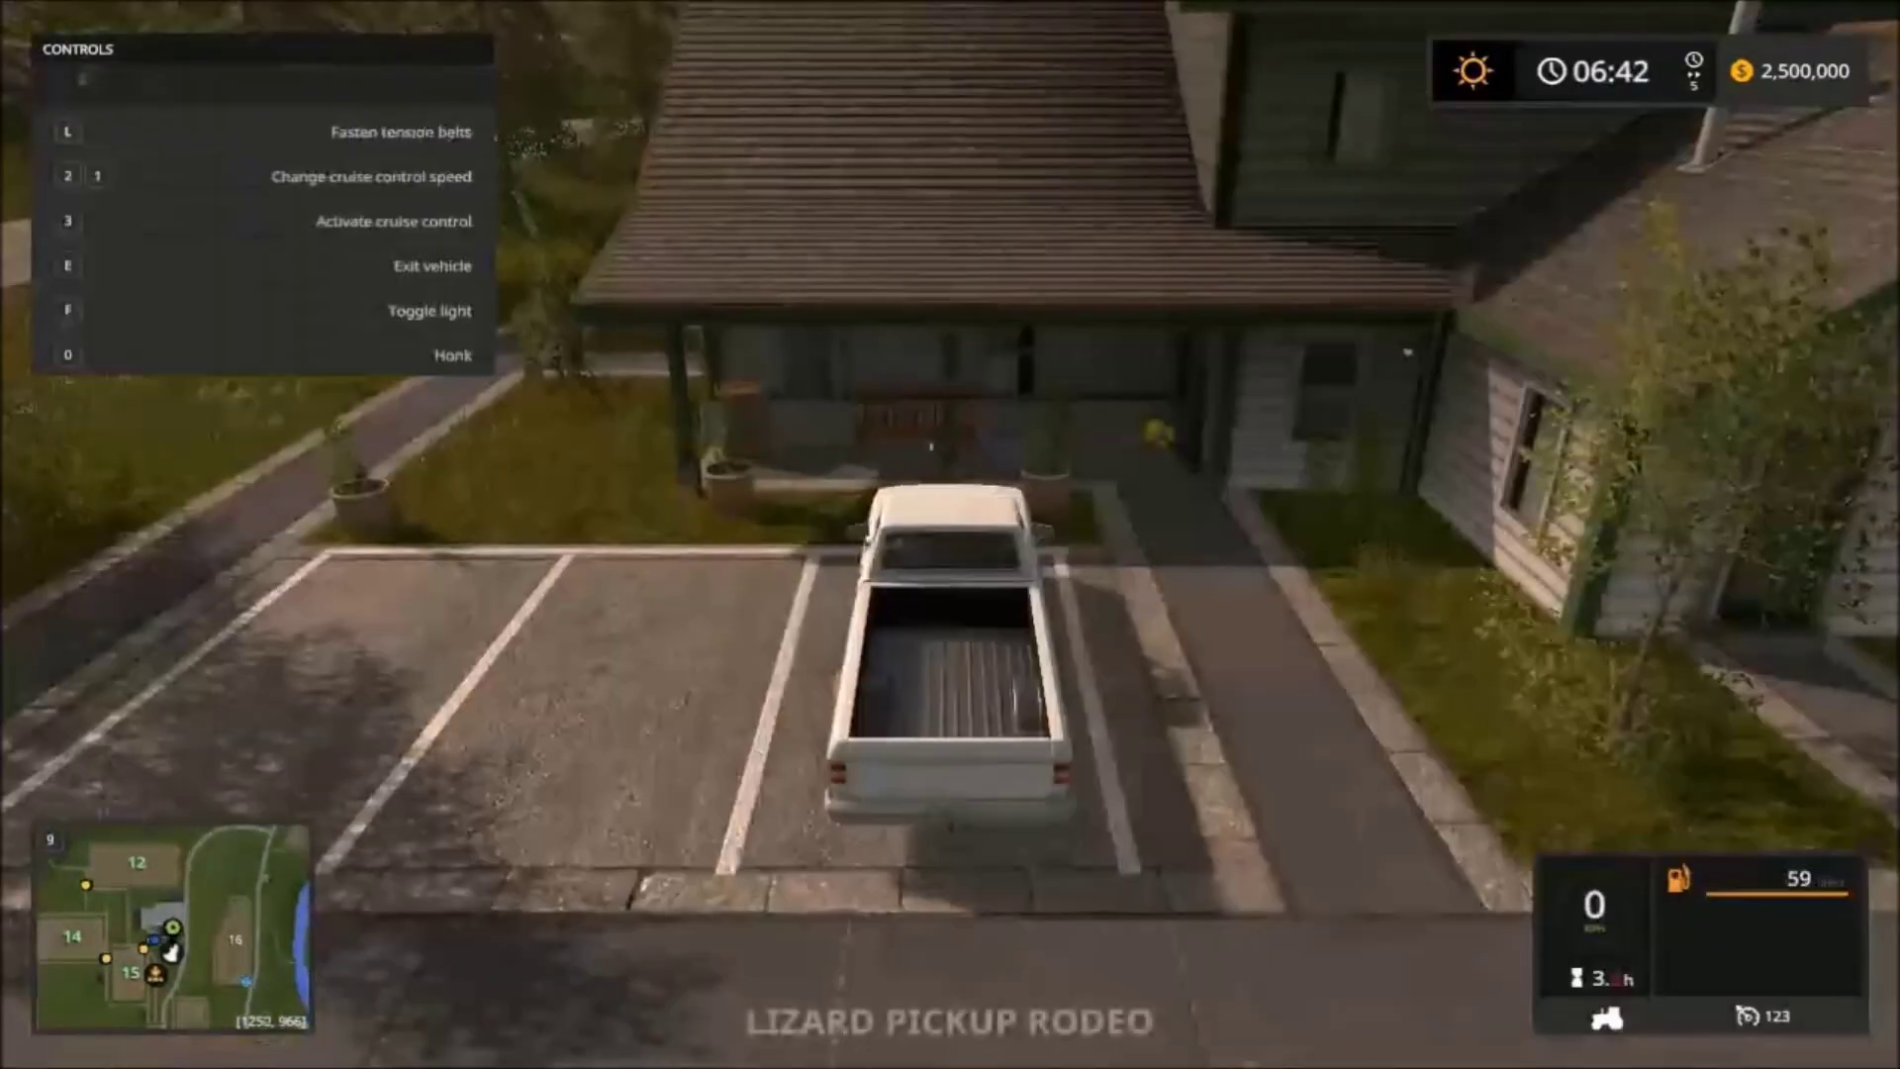
# Back the pickup out of its parking space and drive it across the farmyard to the road towards the pig pen
pyautogui.press('s')
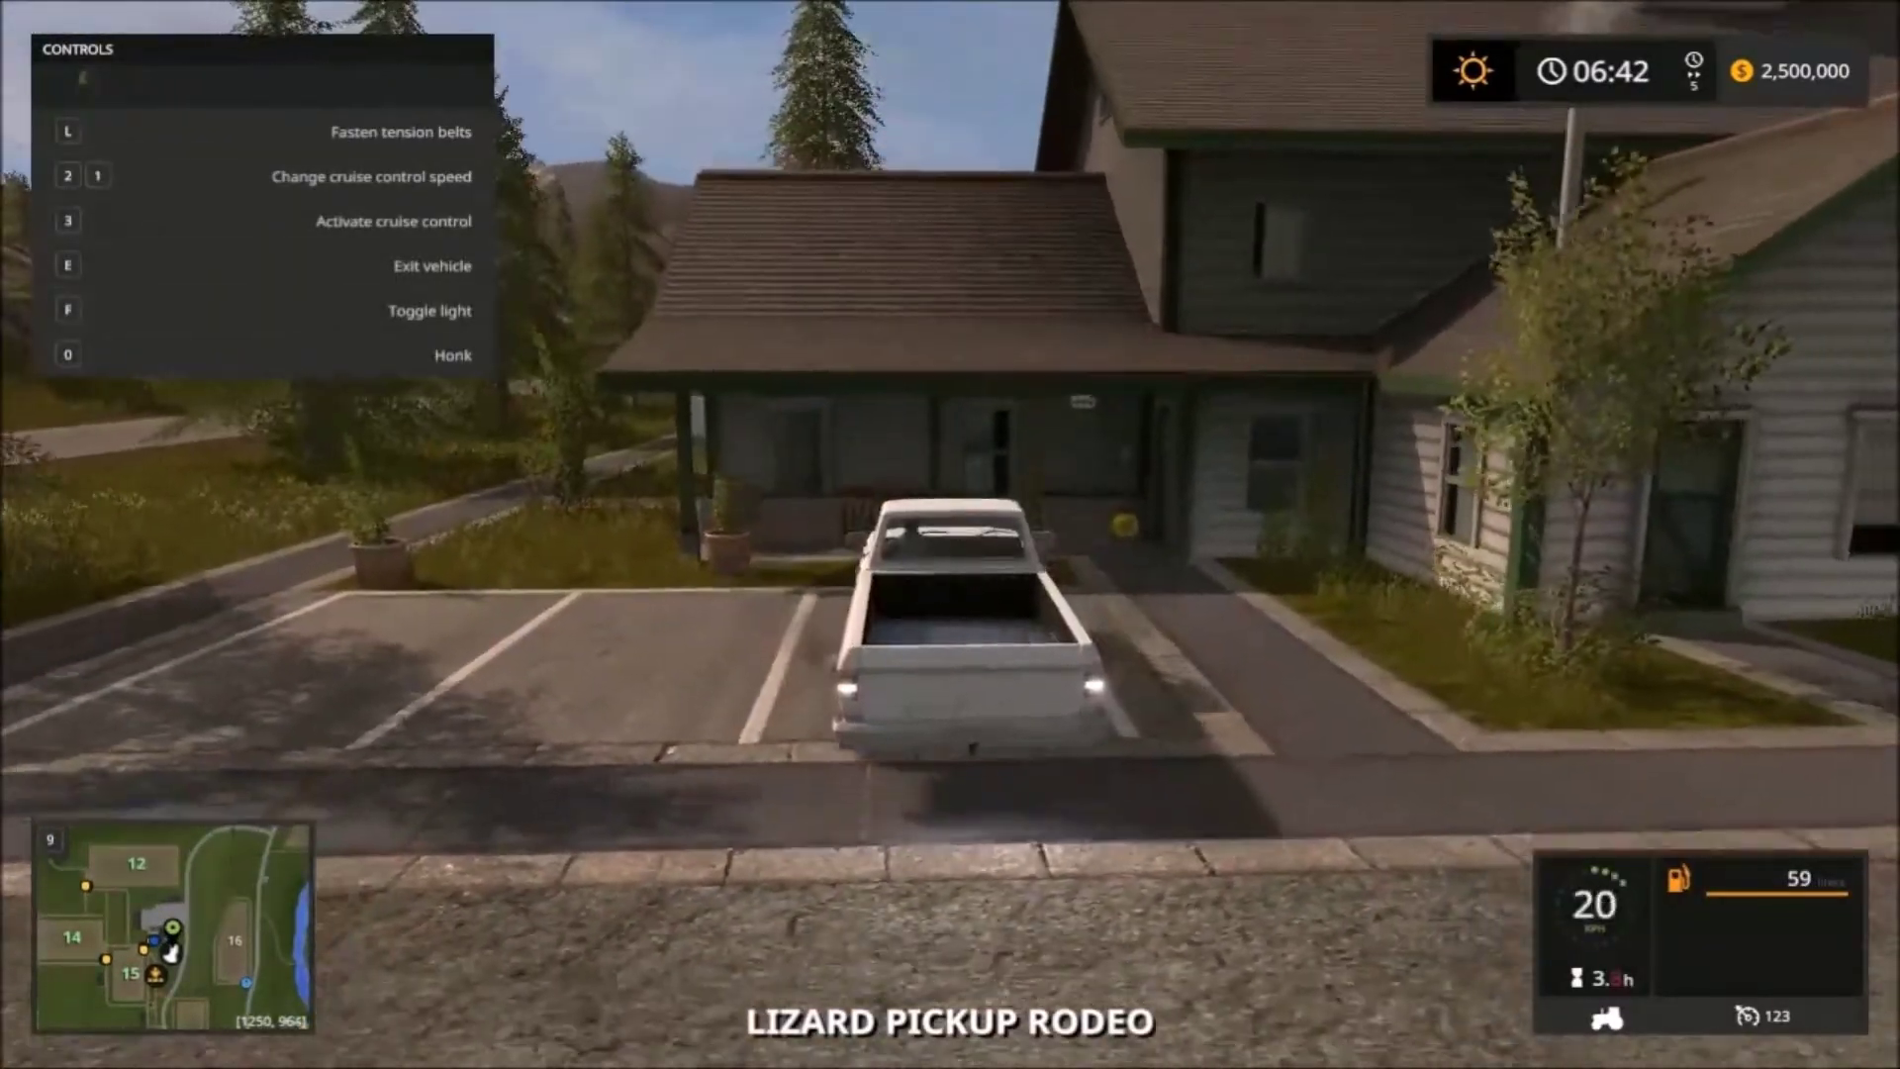
pyautogui.press('d')
pyautogui.press('w')
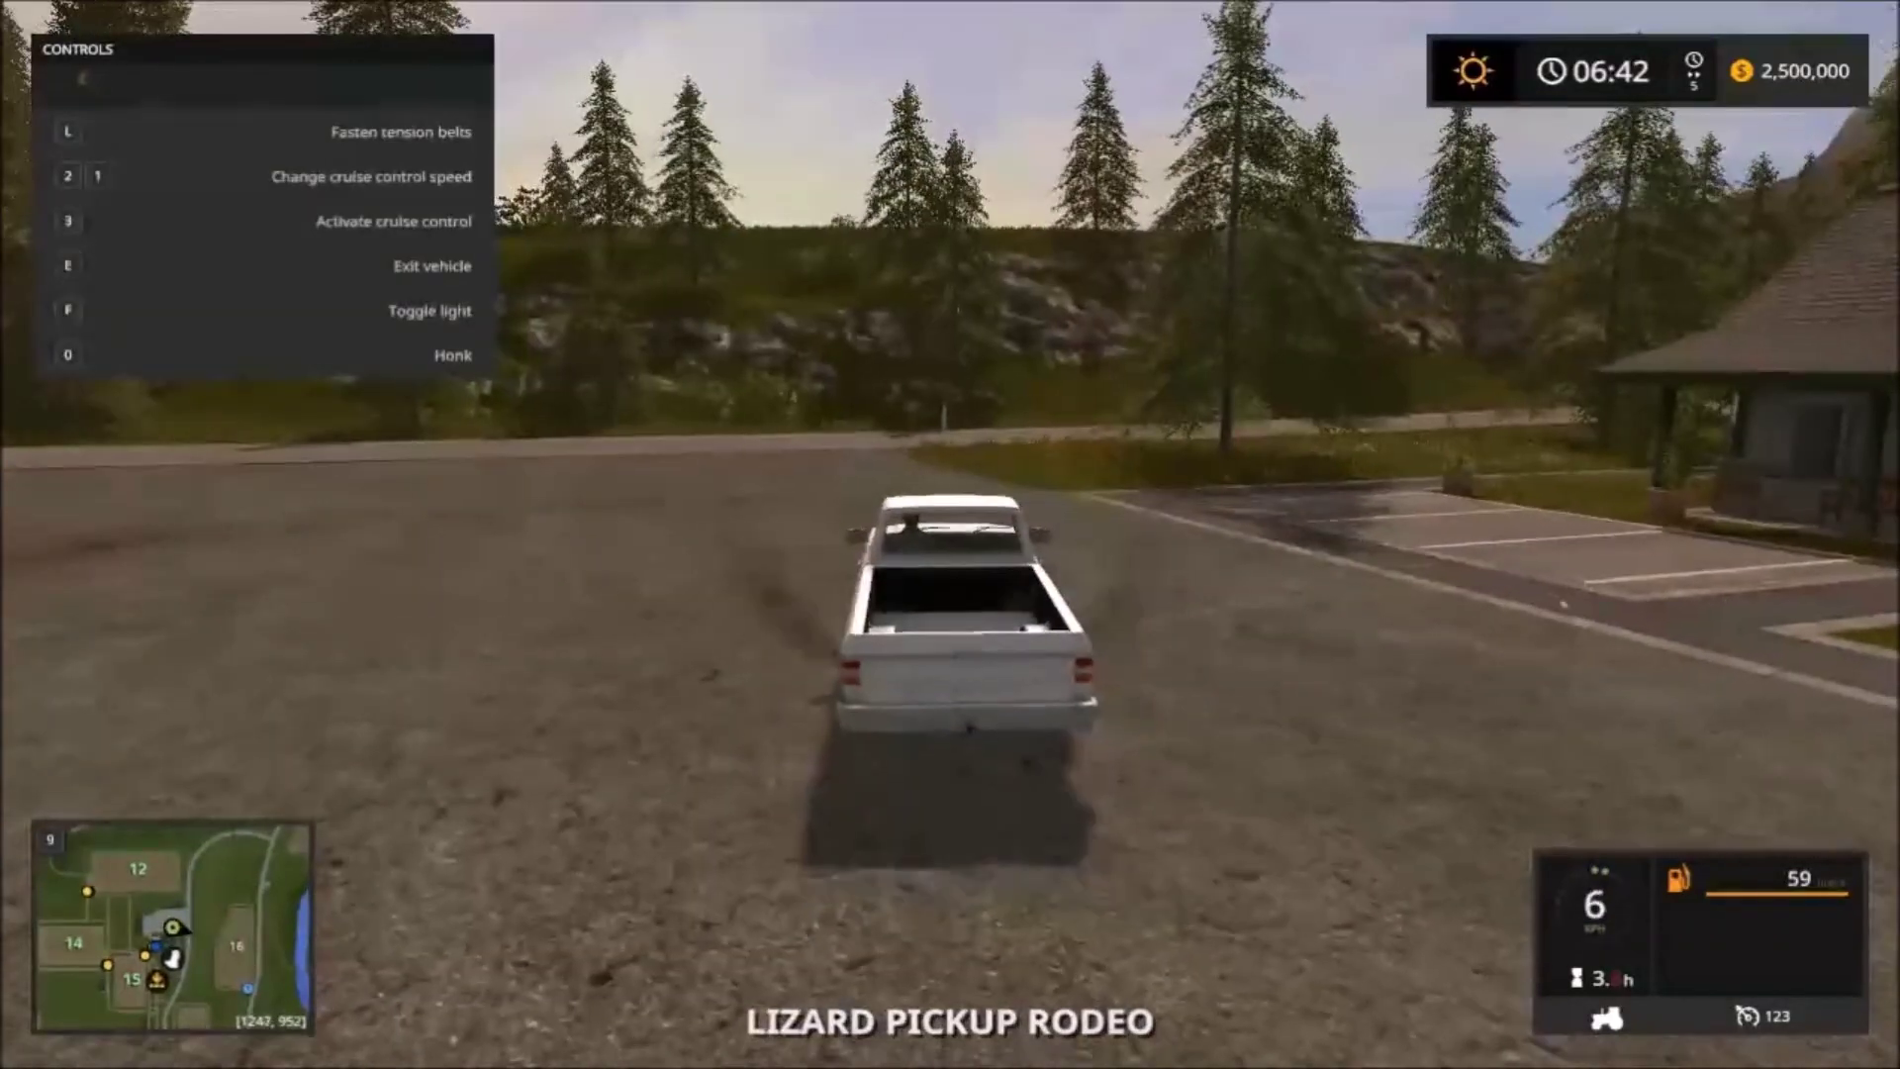
pyautogui.press('a')
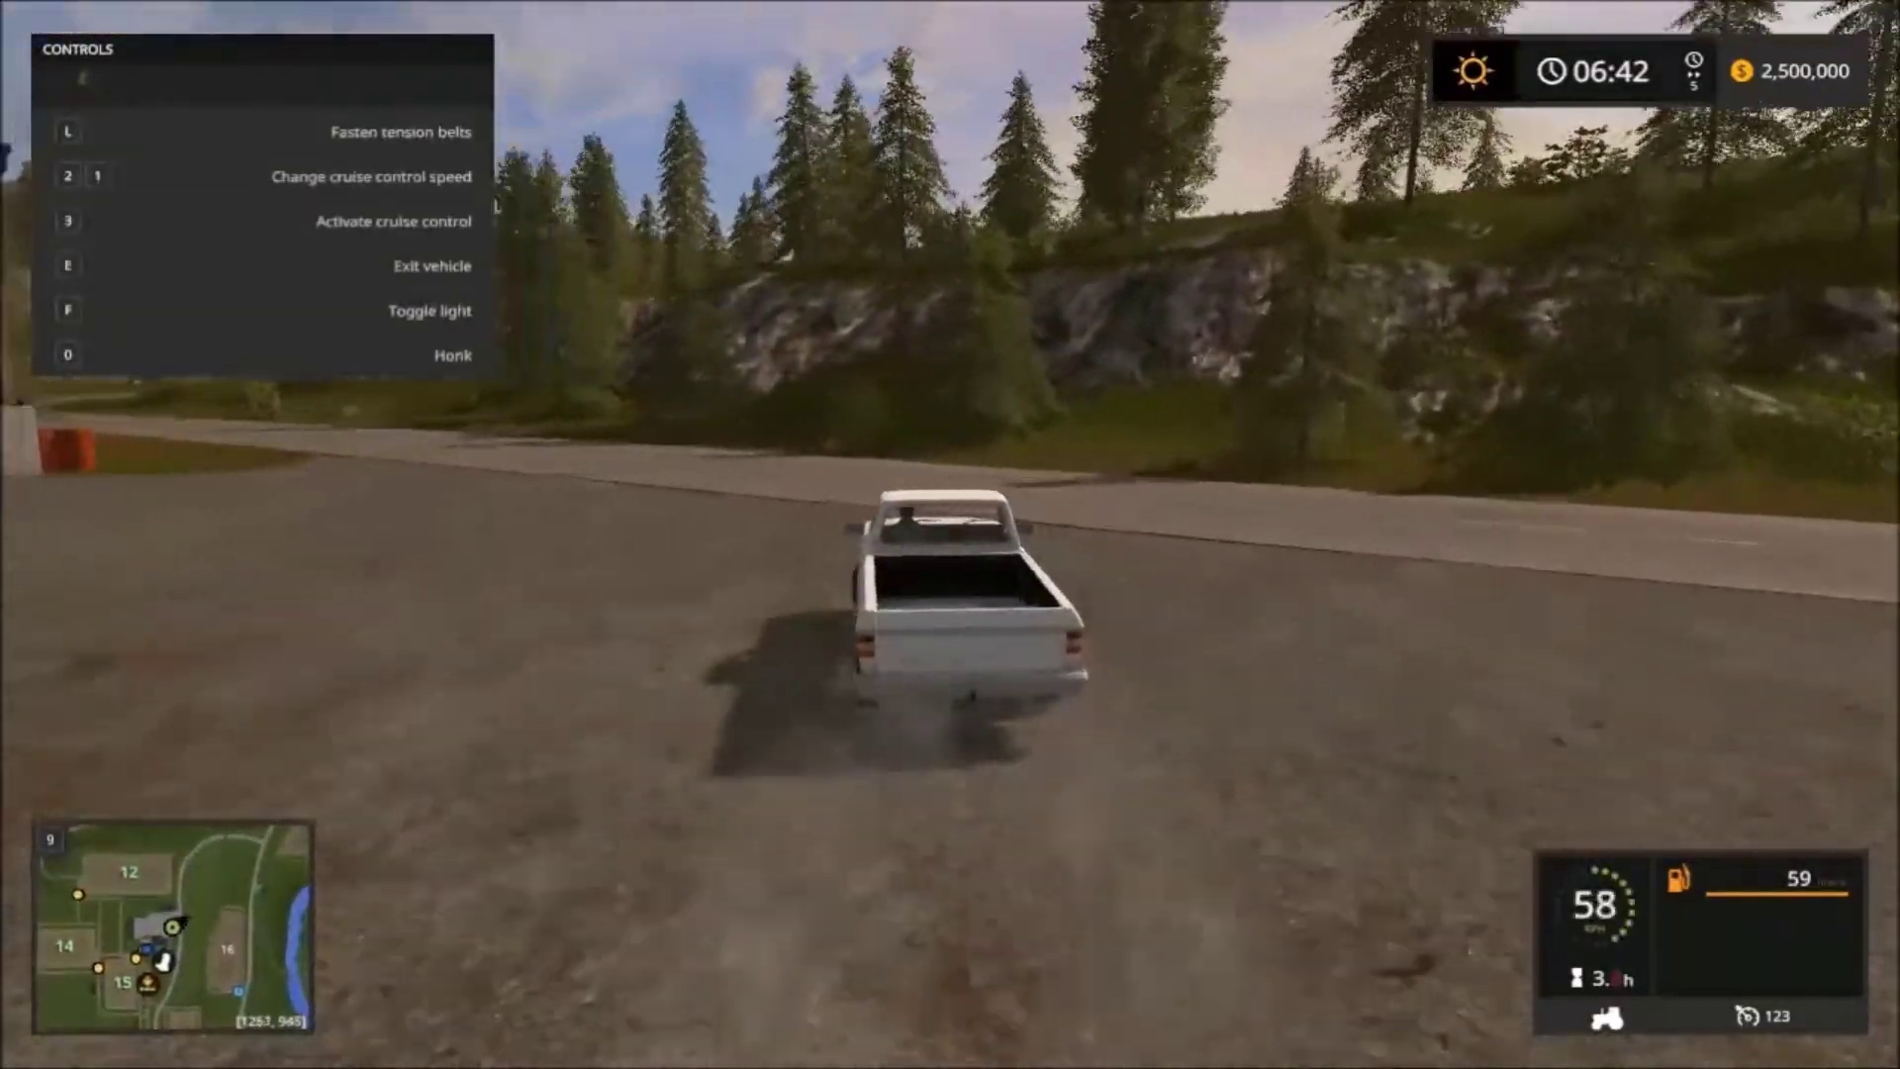
pyautogui.press('d')
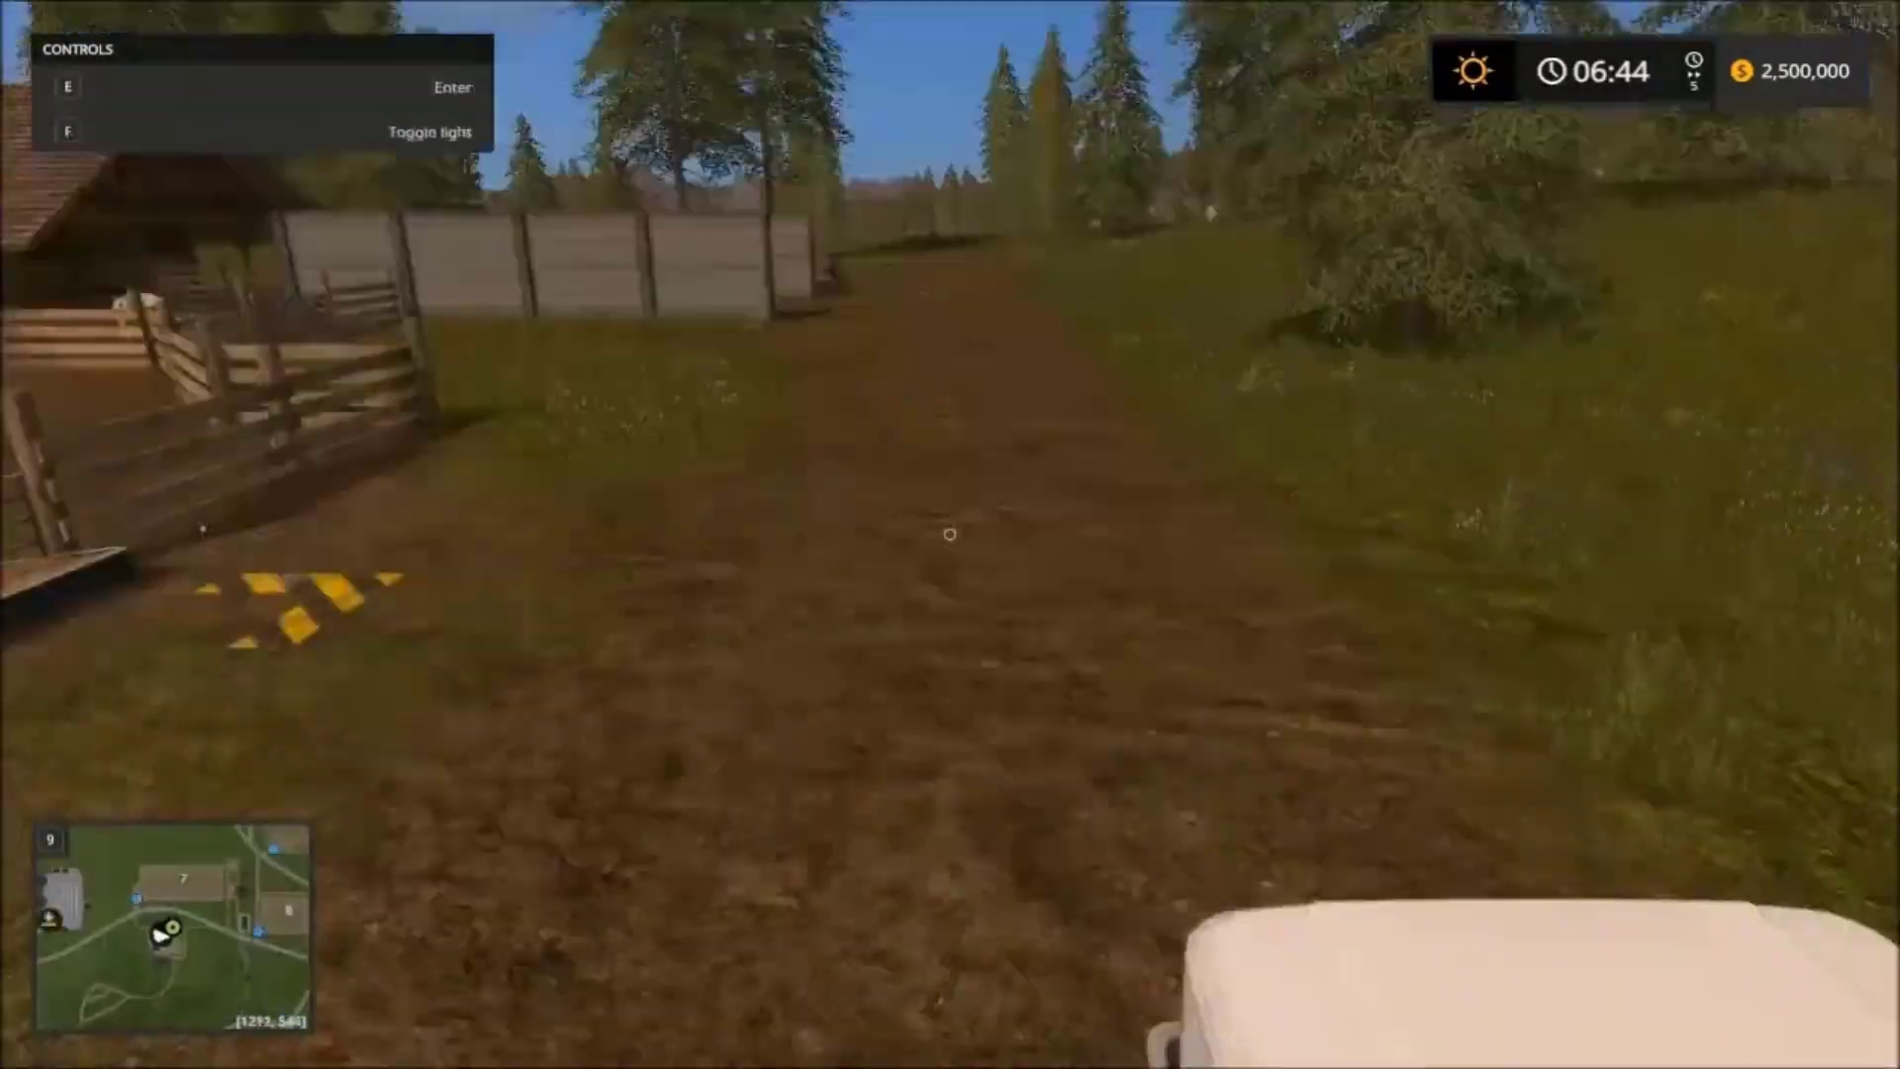
# Walk along the pig pen on foot to inspect its feeding trough, then return towards the pickup
pyautogui.press('w')
pyautogui.press('w')
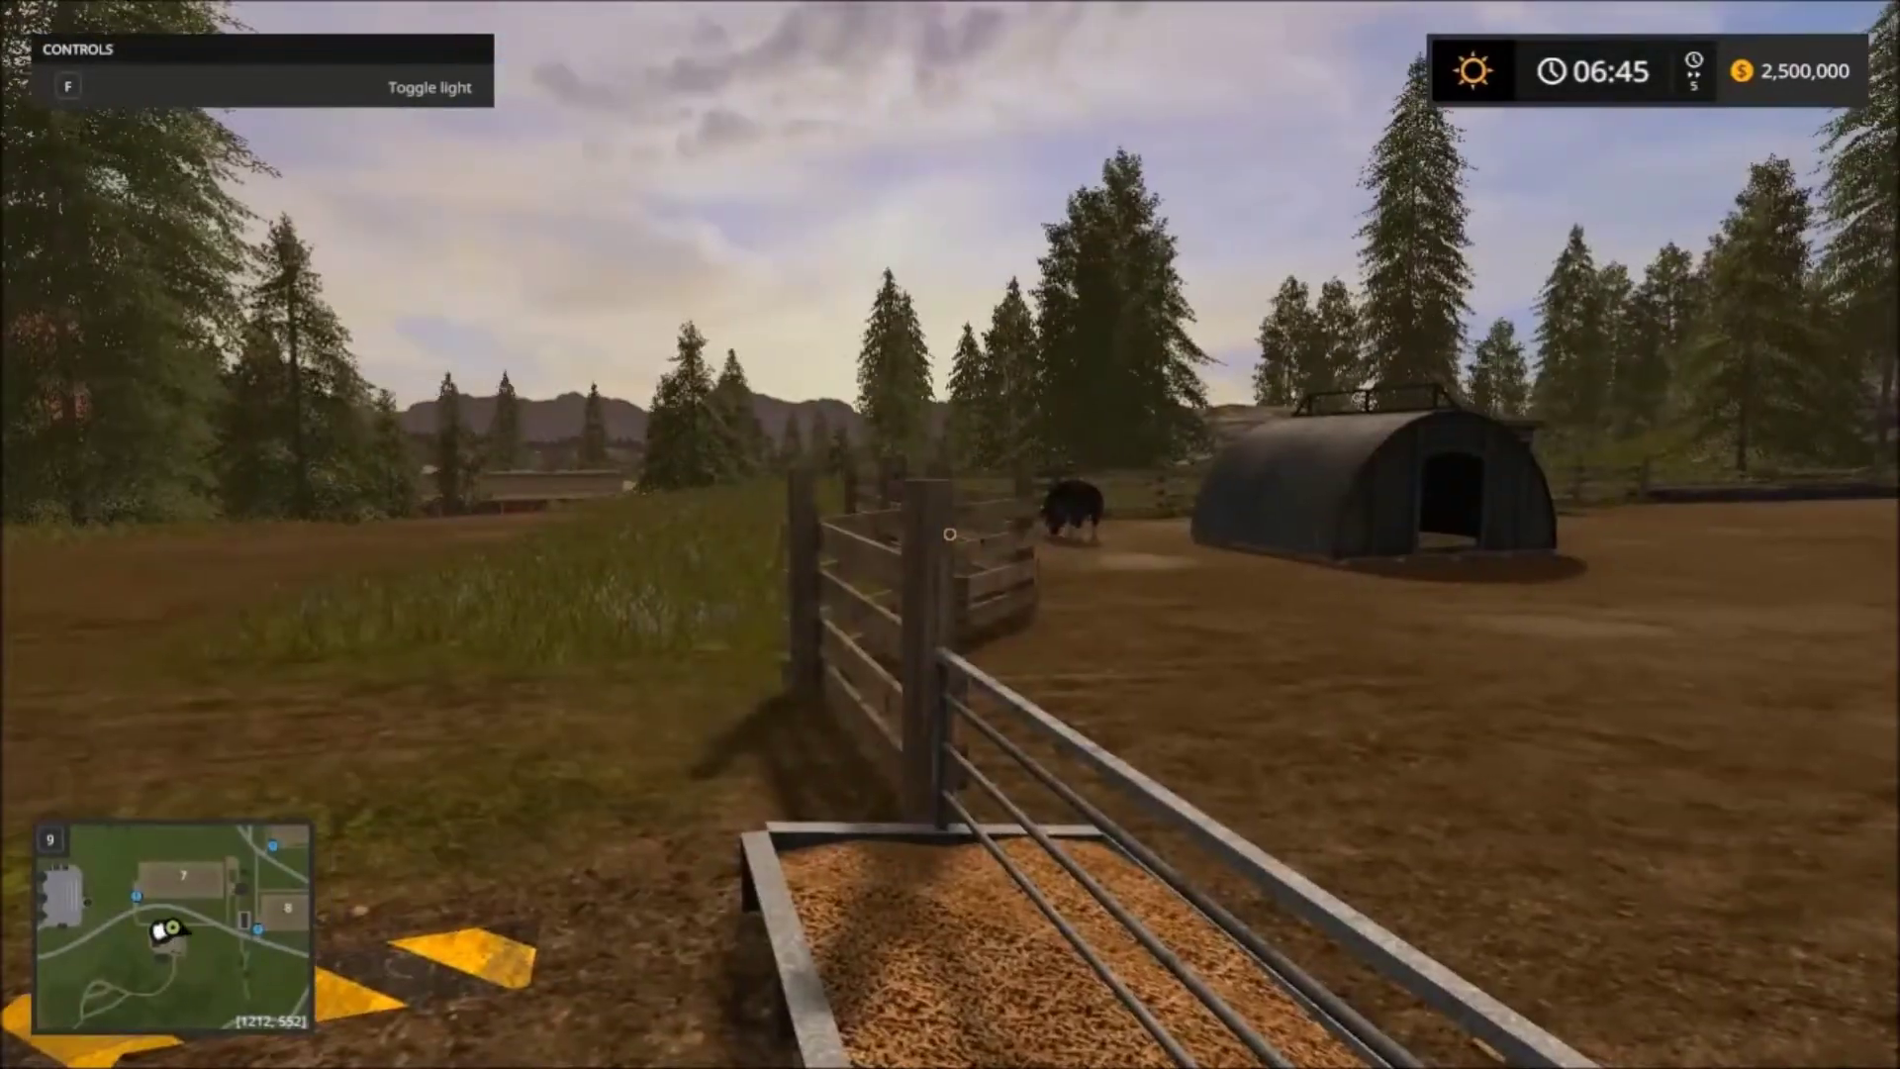
pyautogui.press('w')
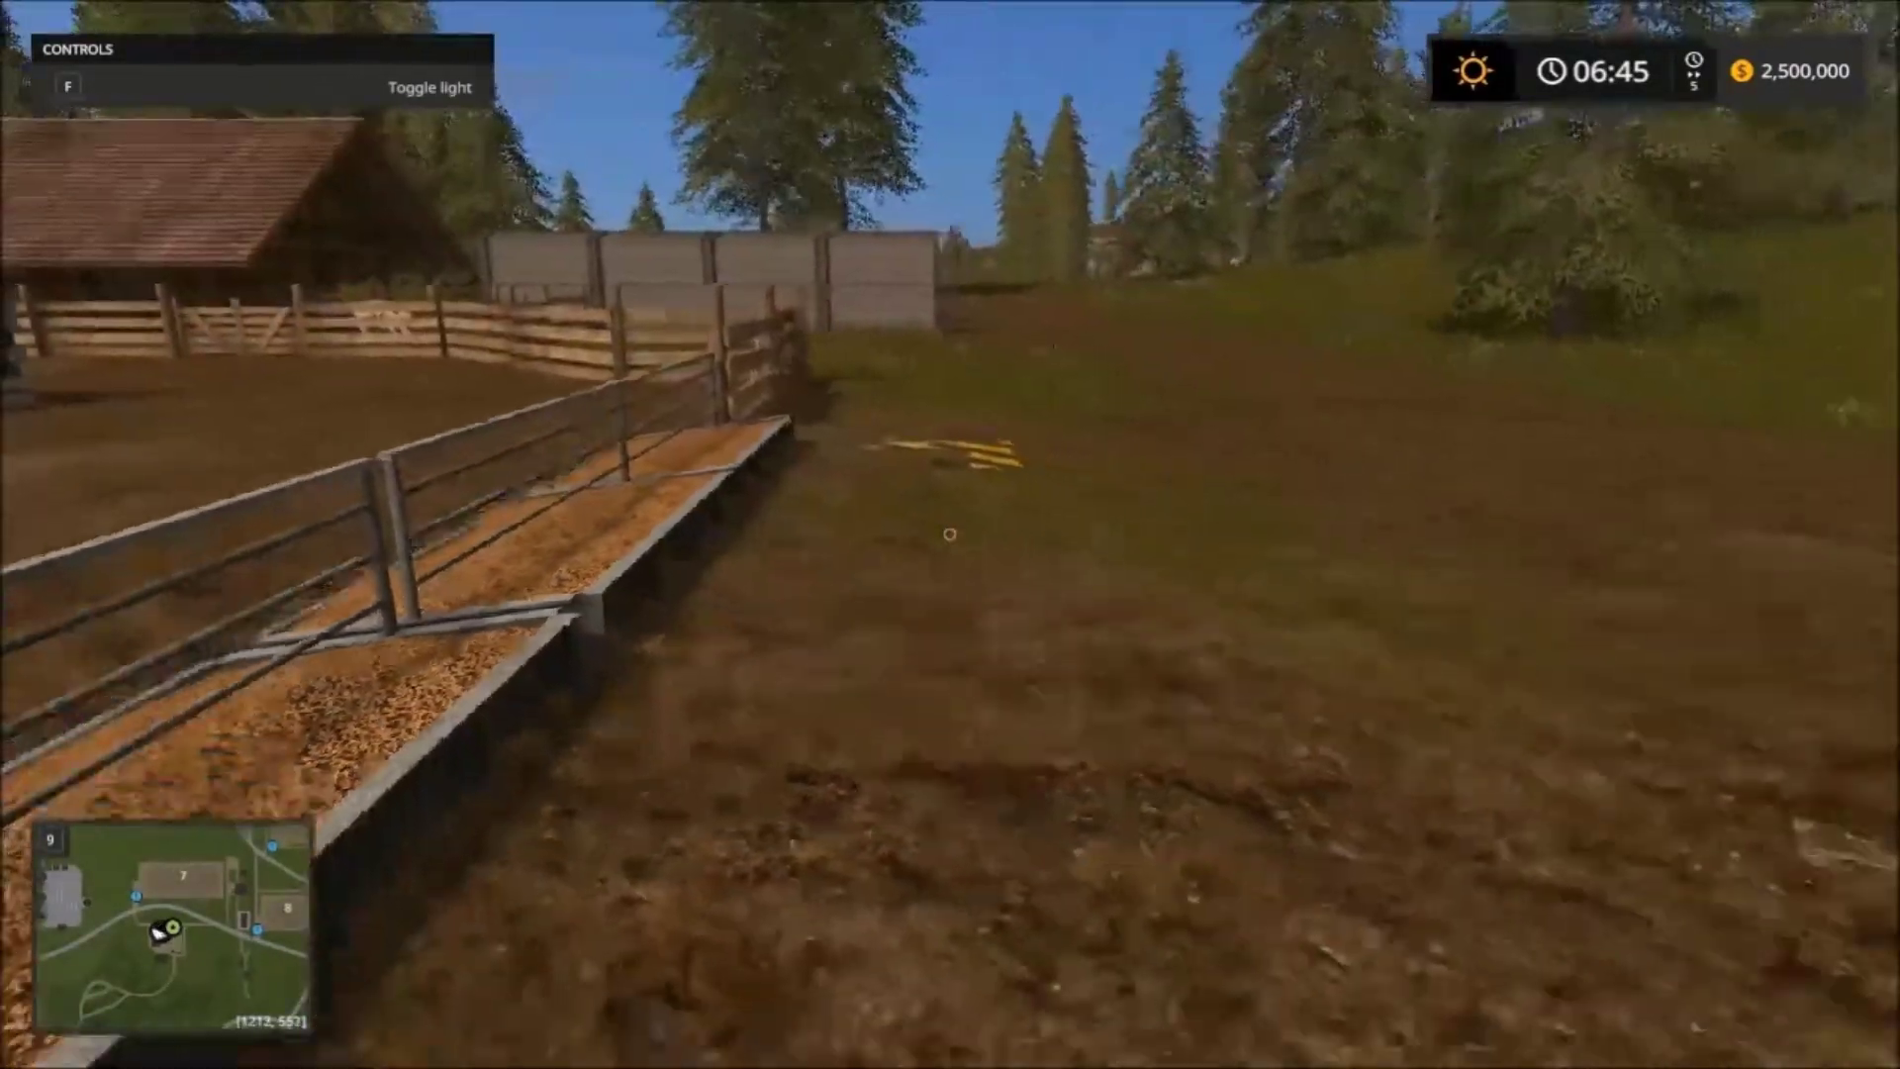
pyautogui.press('w')
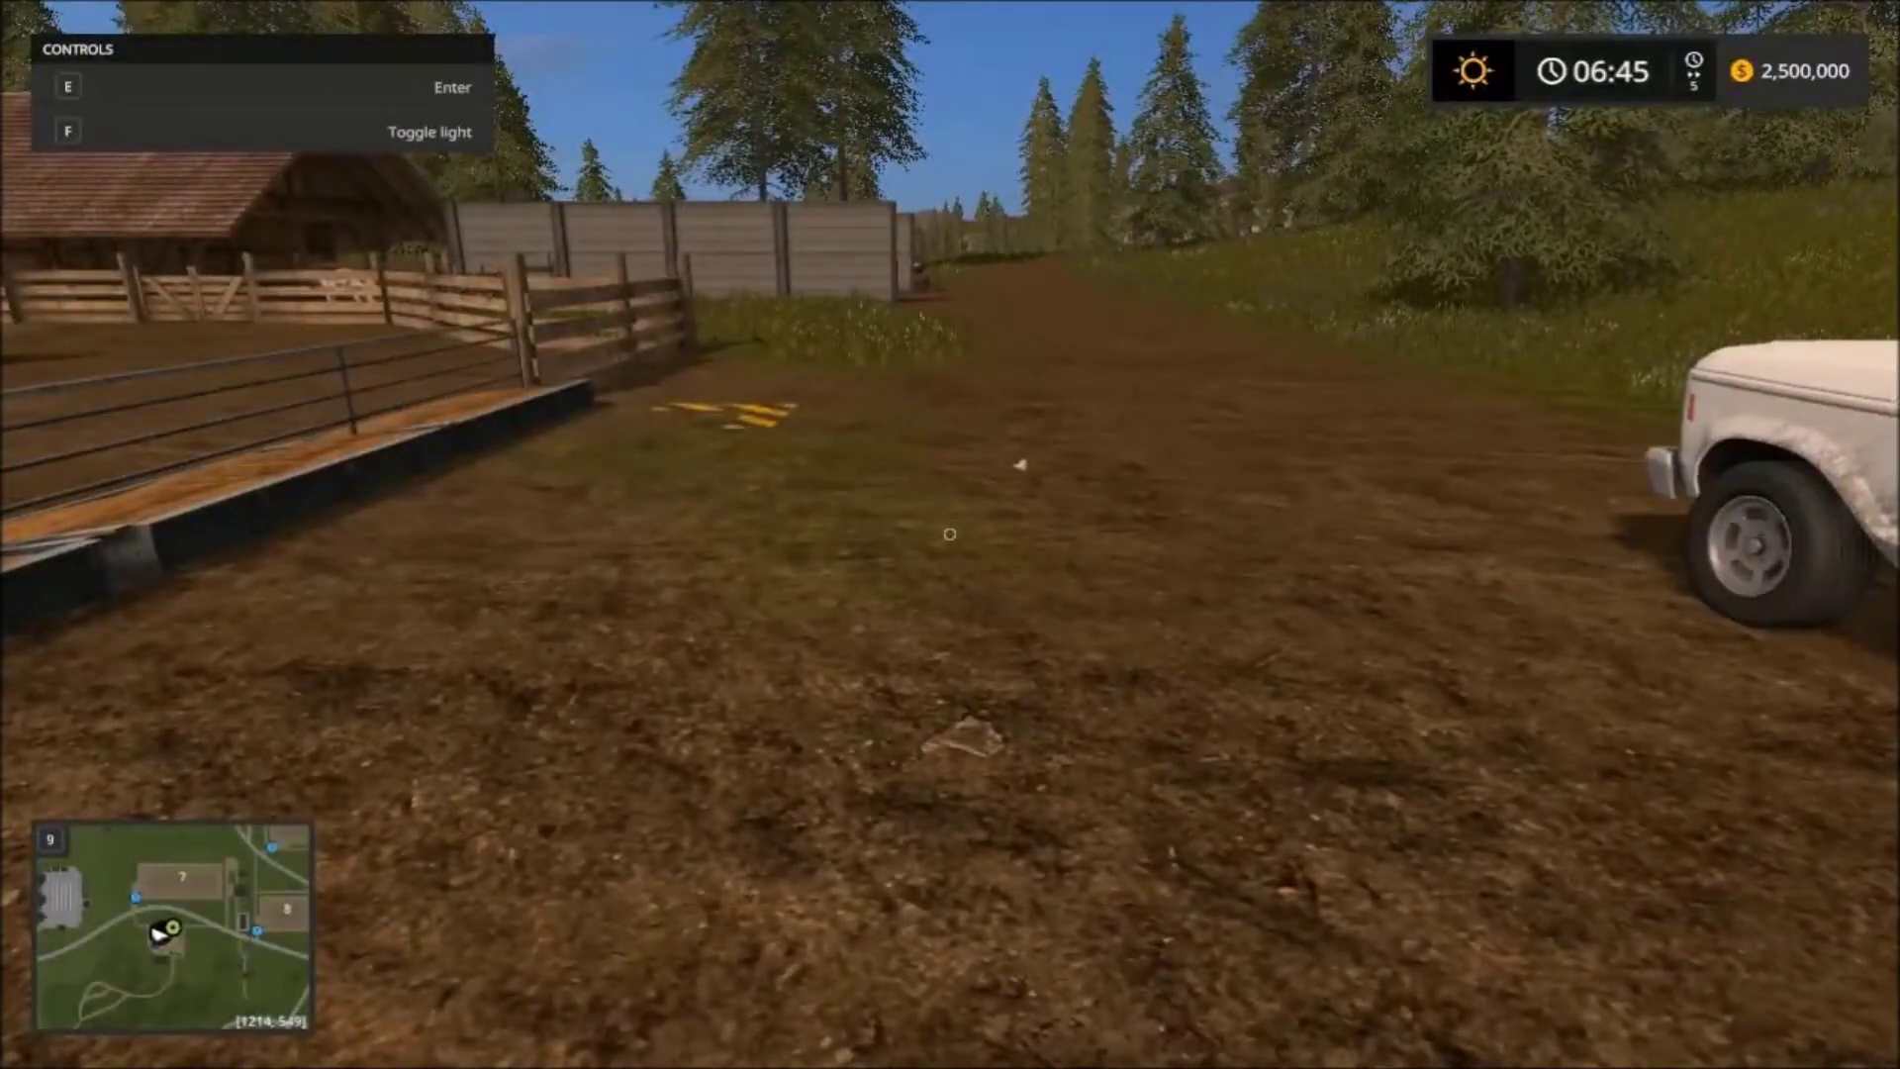
# Check the owned counts, water, straw and feed levels of the sheep, pigs and cows in the animal statistics, and return to the game
pyautogui.press('Escape')
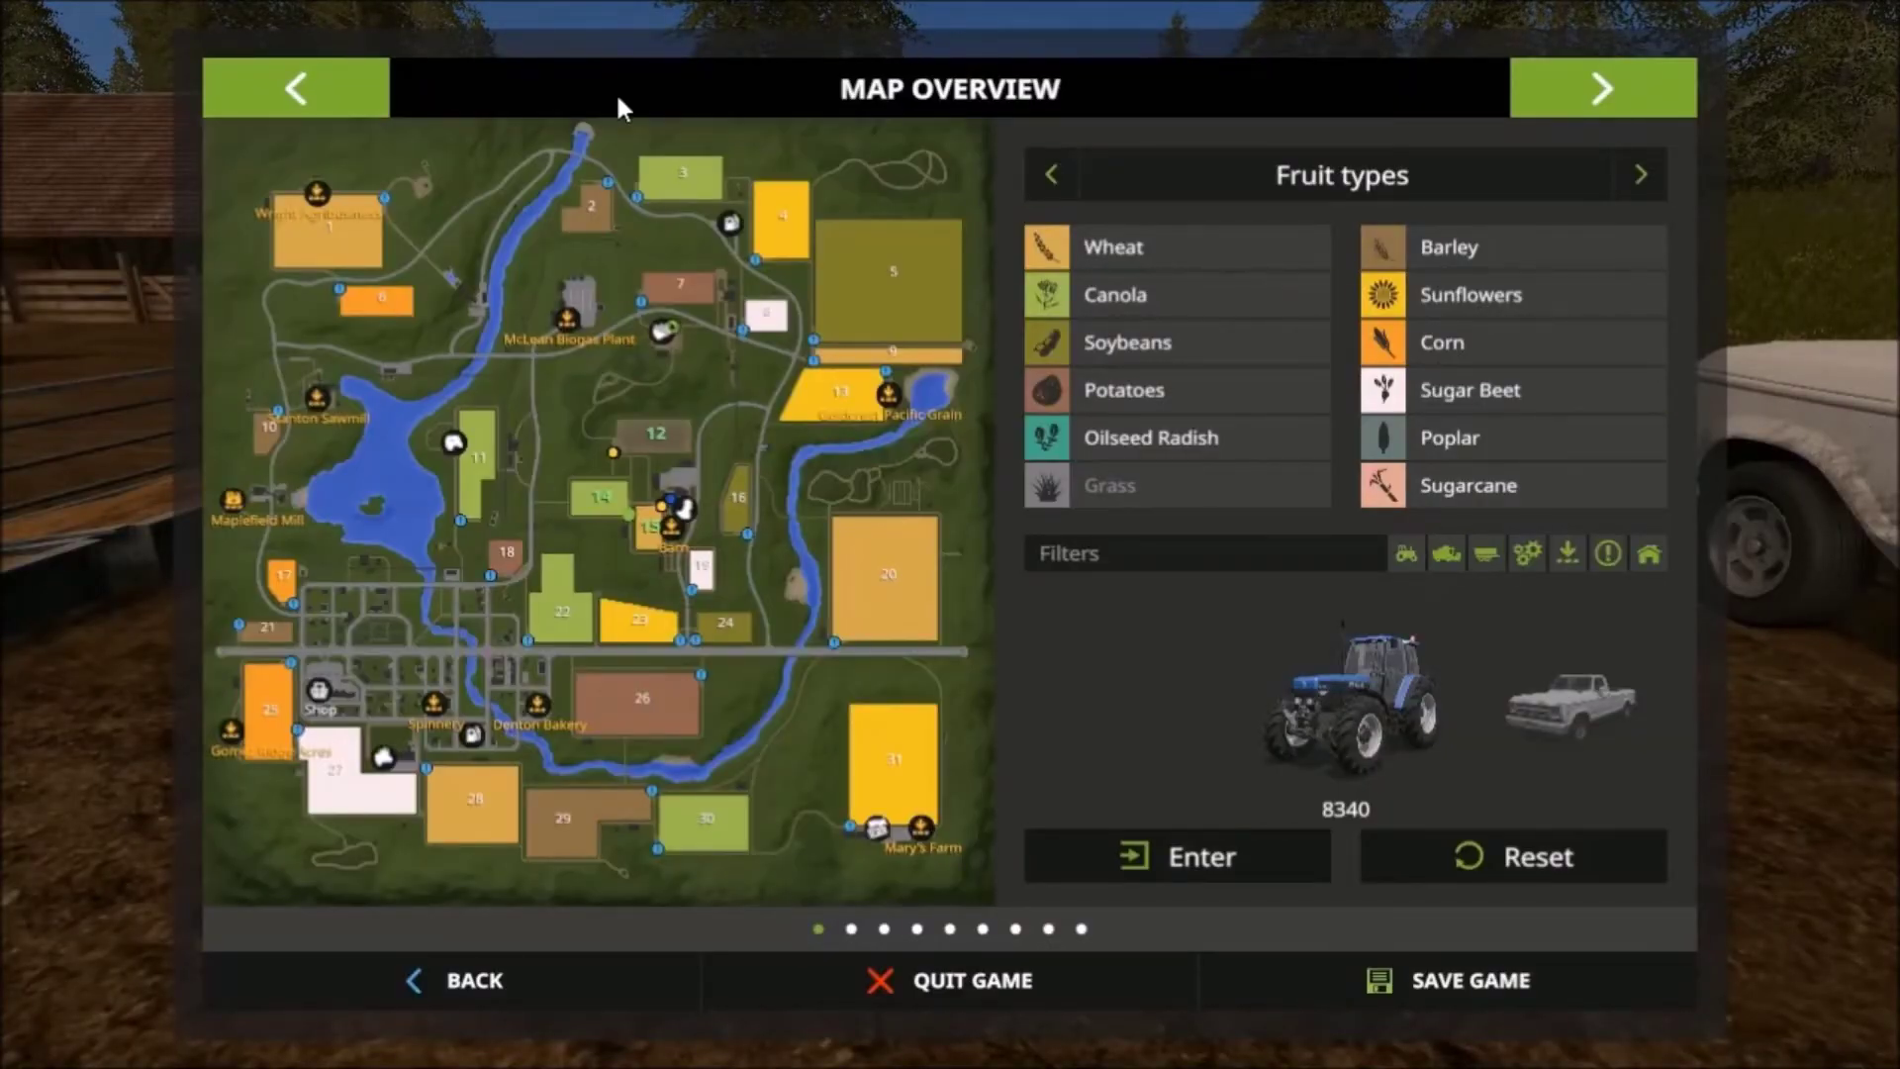
pyautogui.click(378, 103)
pyautogui.click(378, 102)
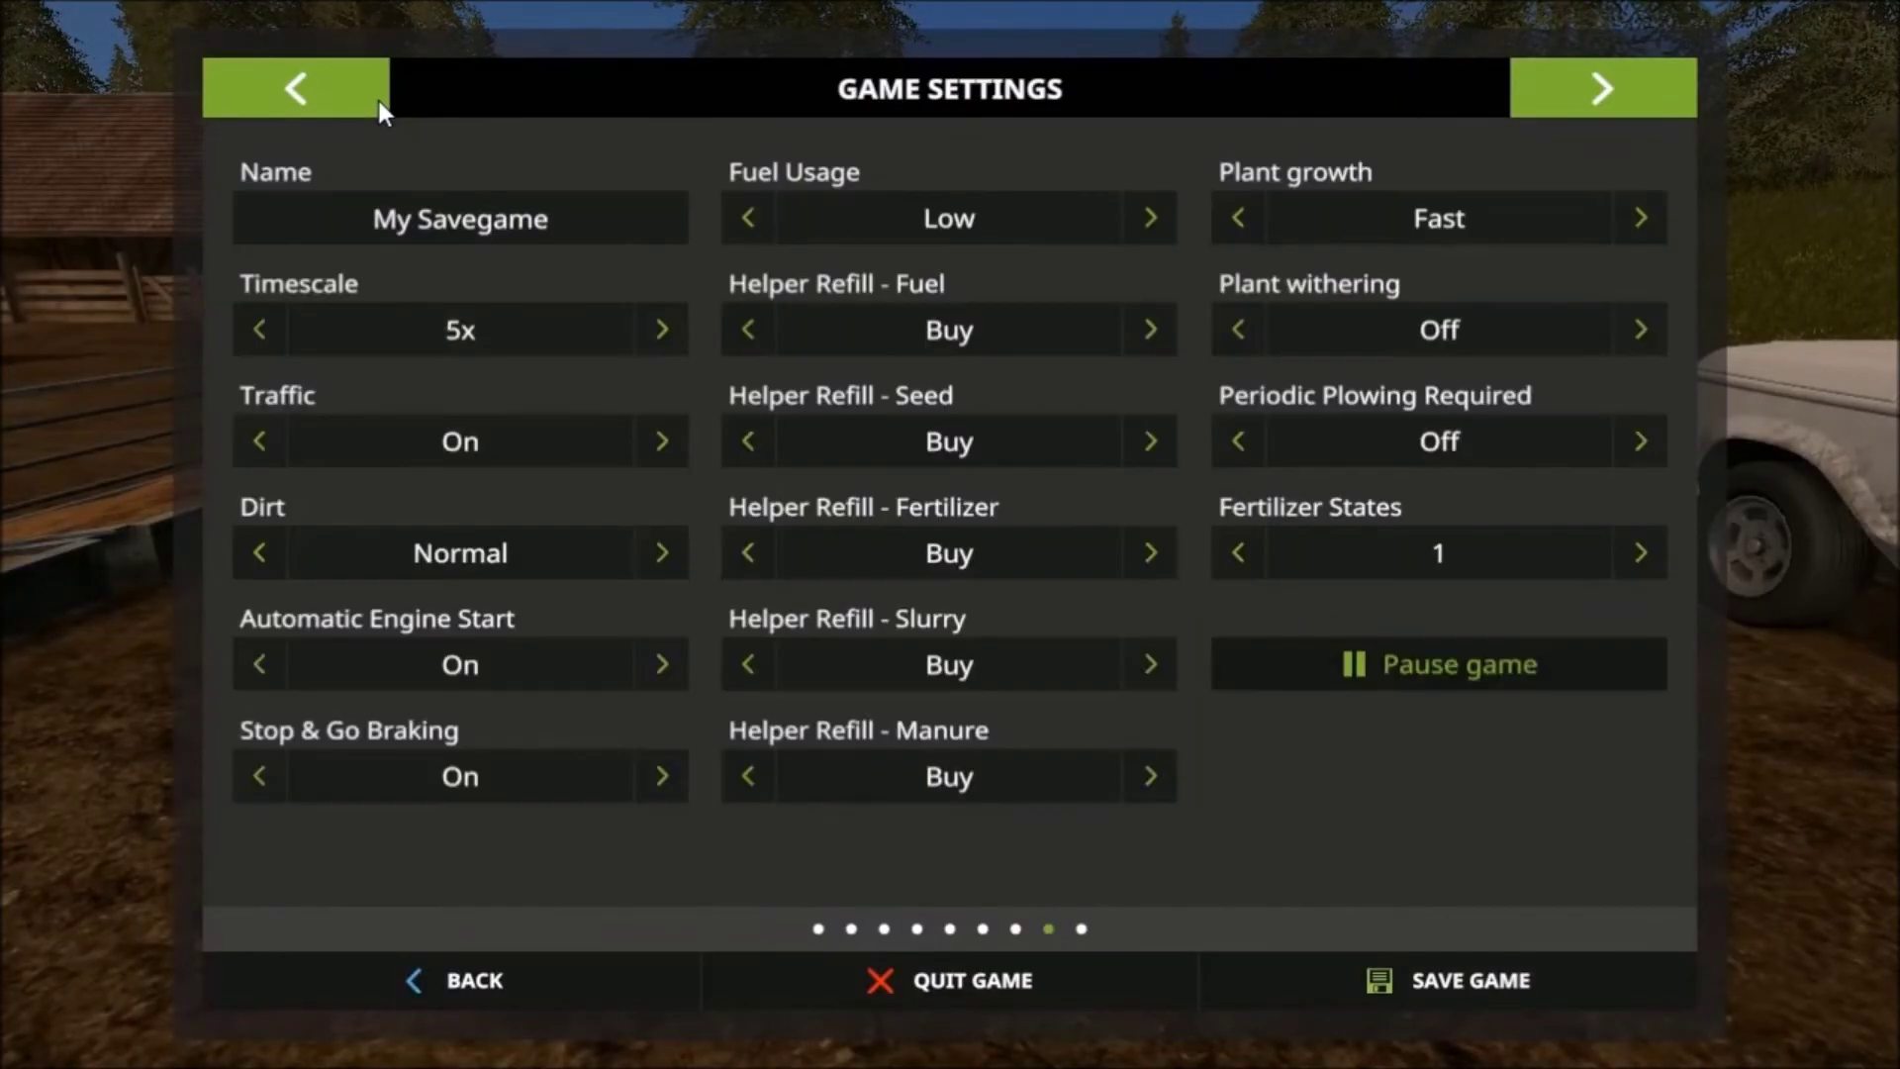
pyautogui.click(378, 101)
pyautogui.click(378, 101)
pyautogui.click(378, 101)
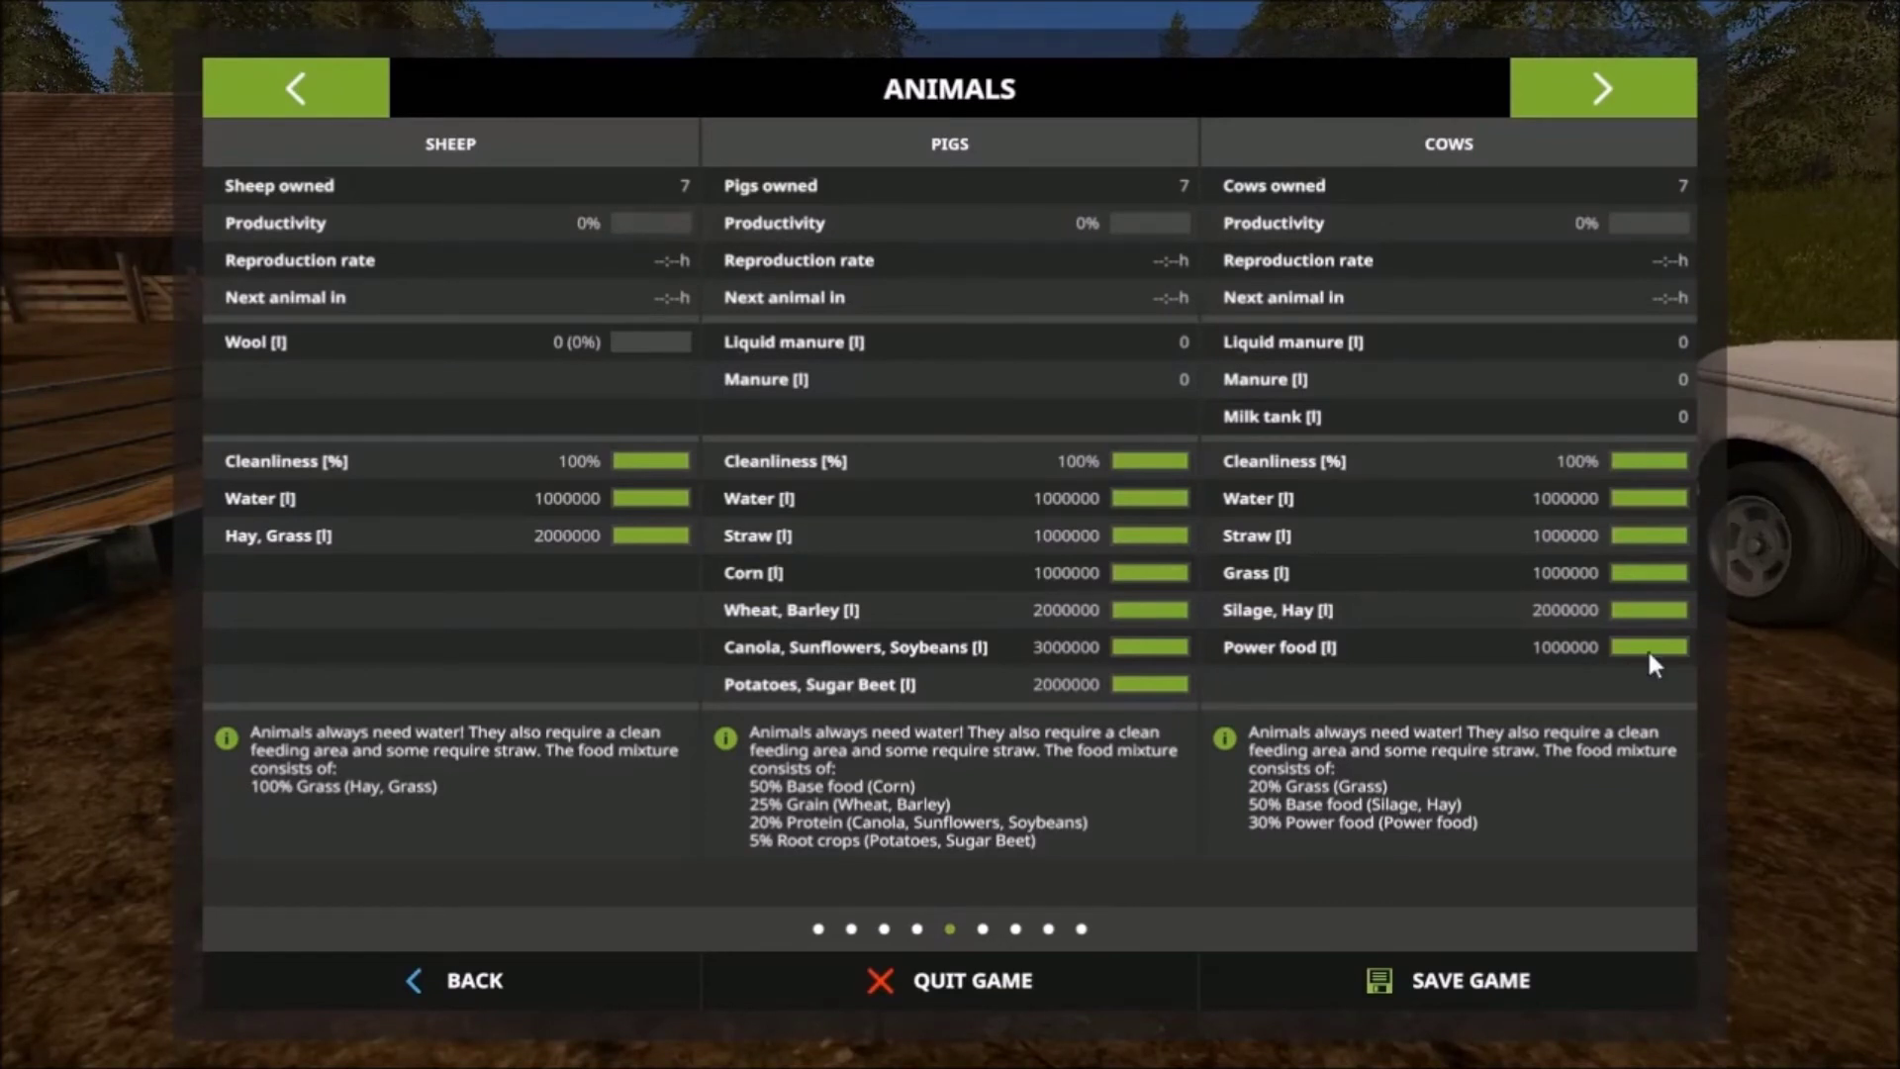
pyautogui.click(554, 982)
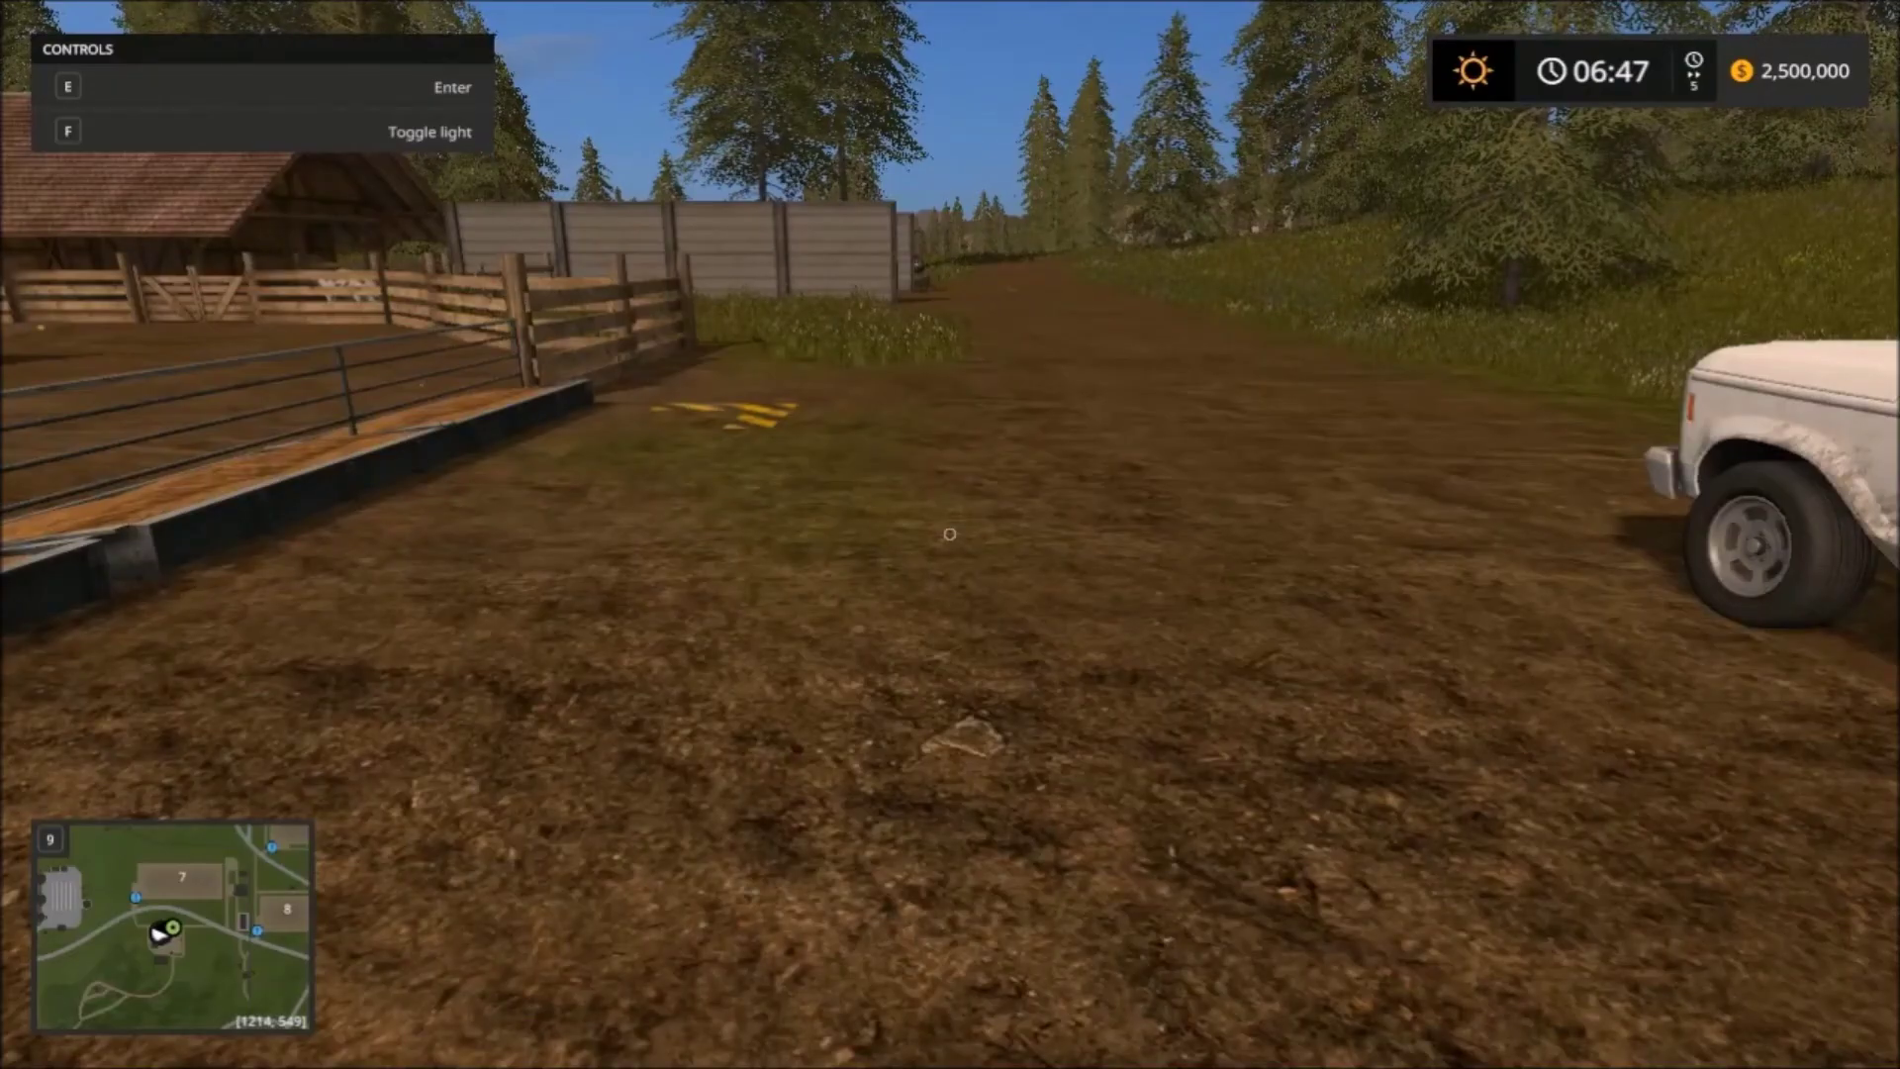
# Check the farm silo's crop amounts in the price overview and return to the game
pyautogui.press('Escape')
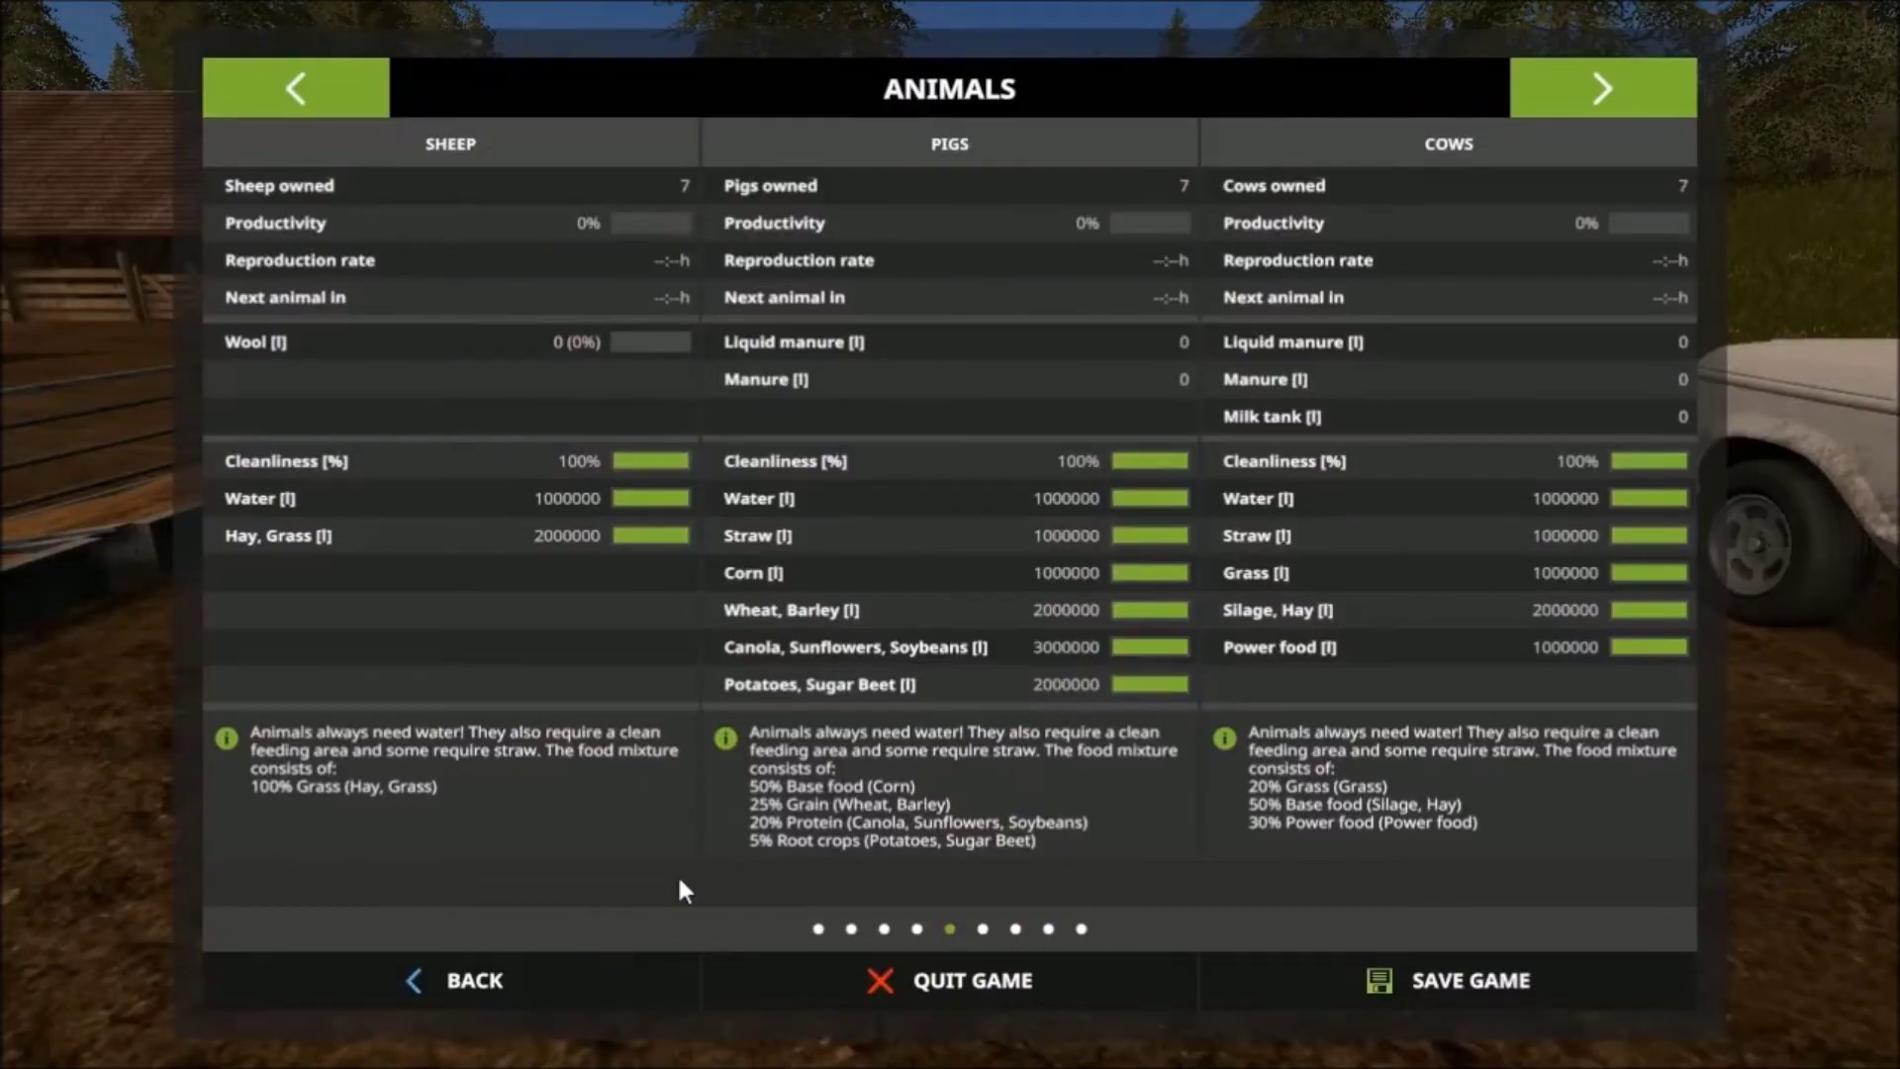
pyautogui.click(303, 68)
pyautogui.click(301, 75)
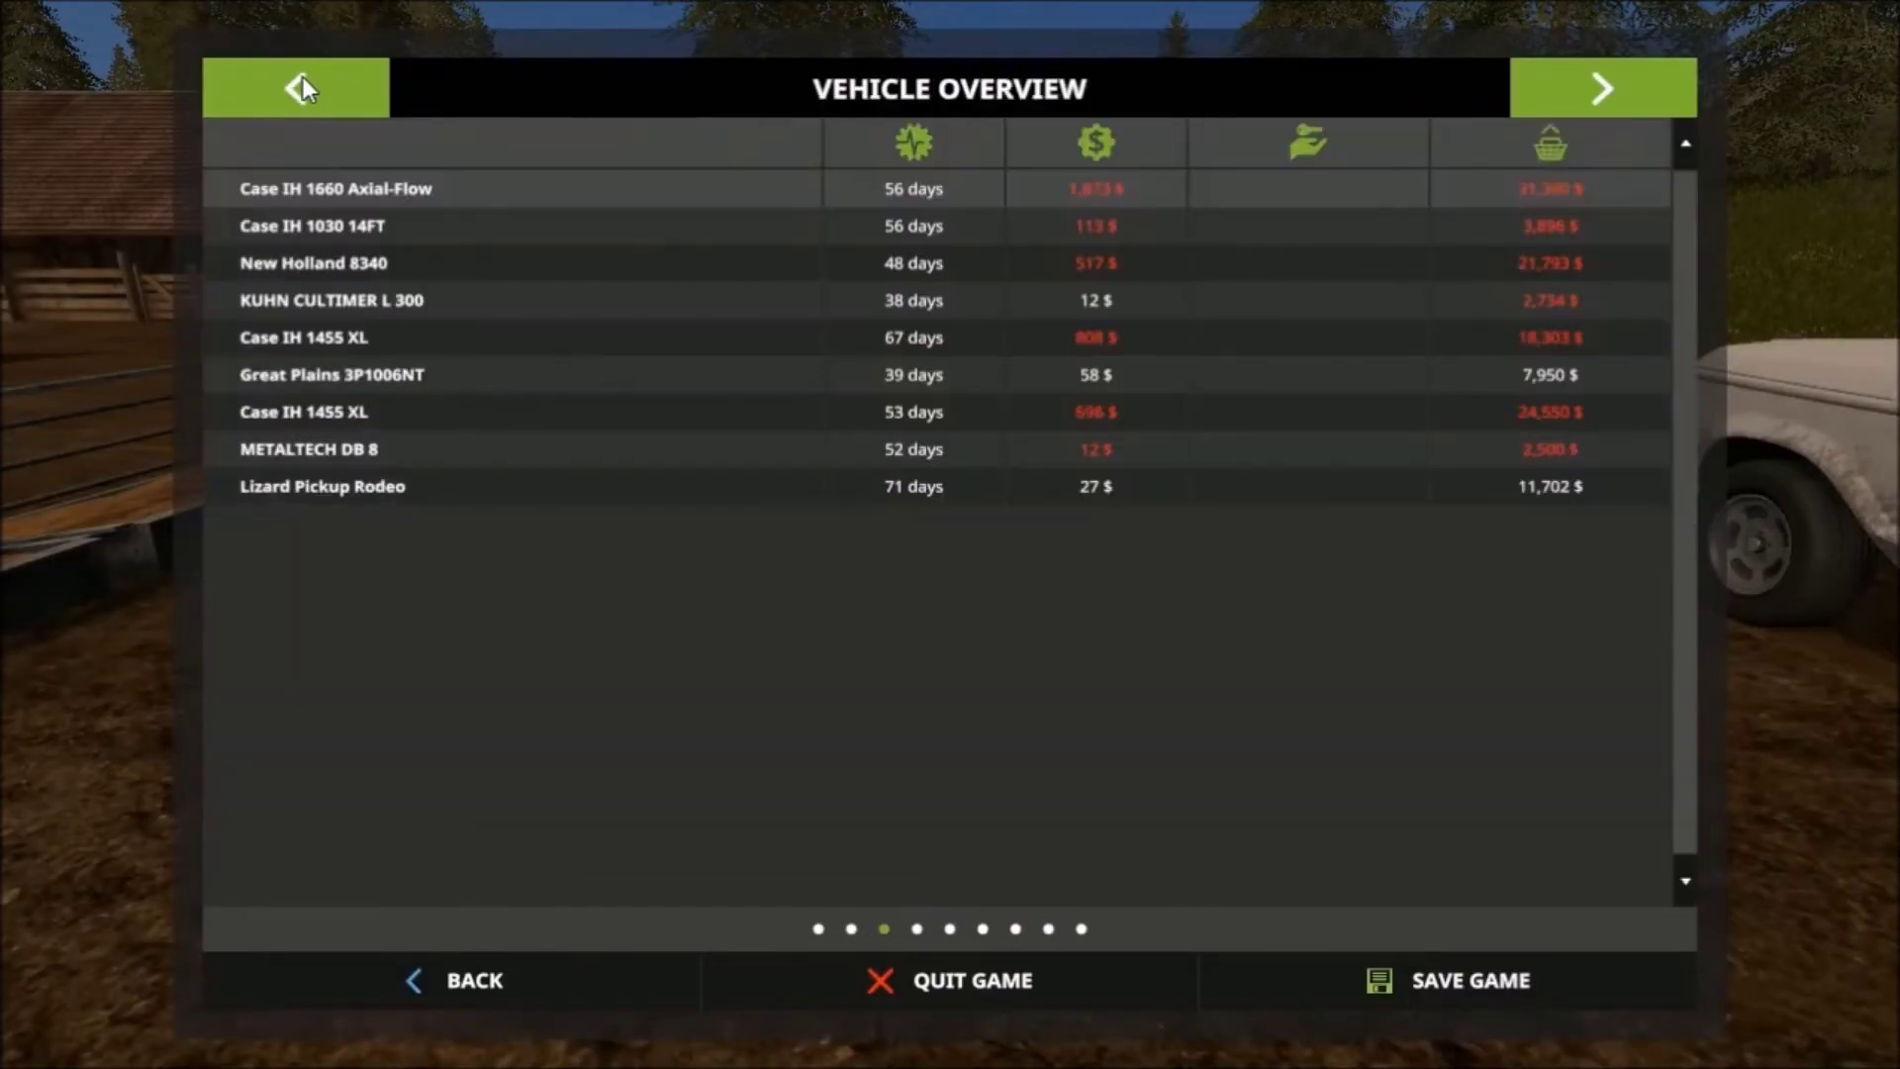
pyautogui.click(301, 77)
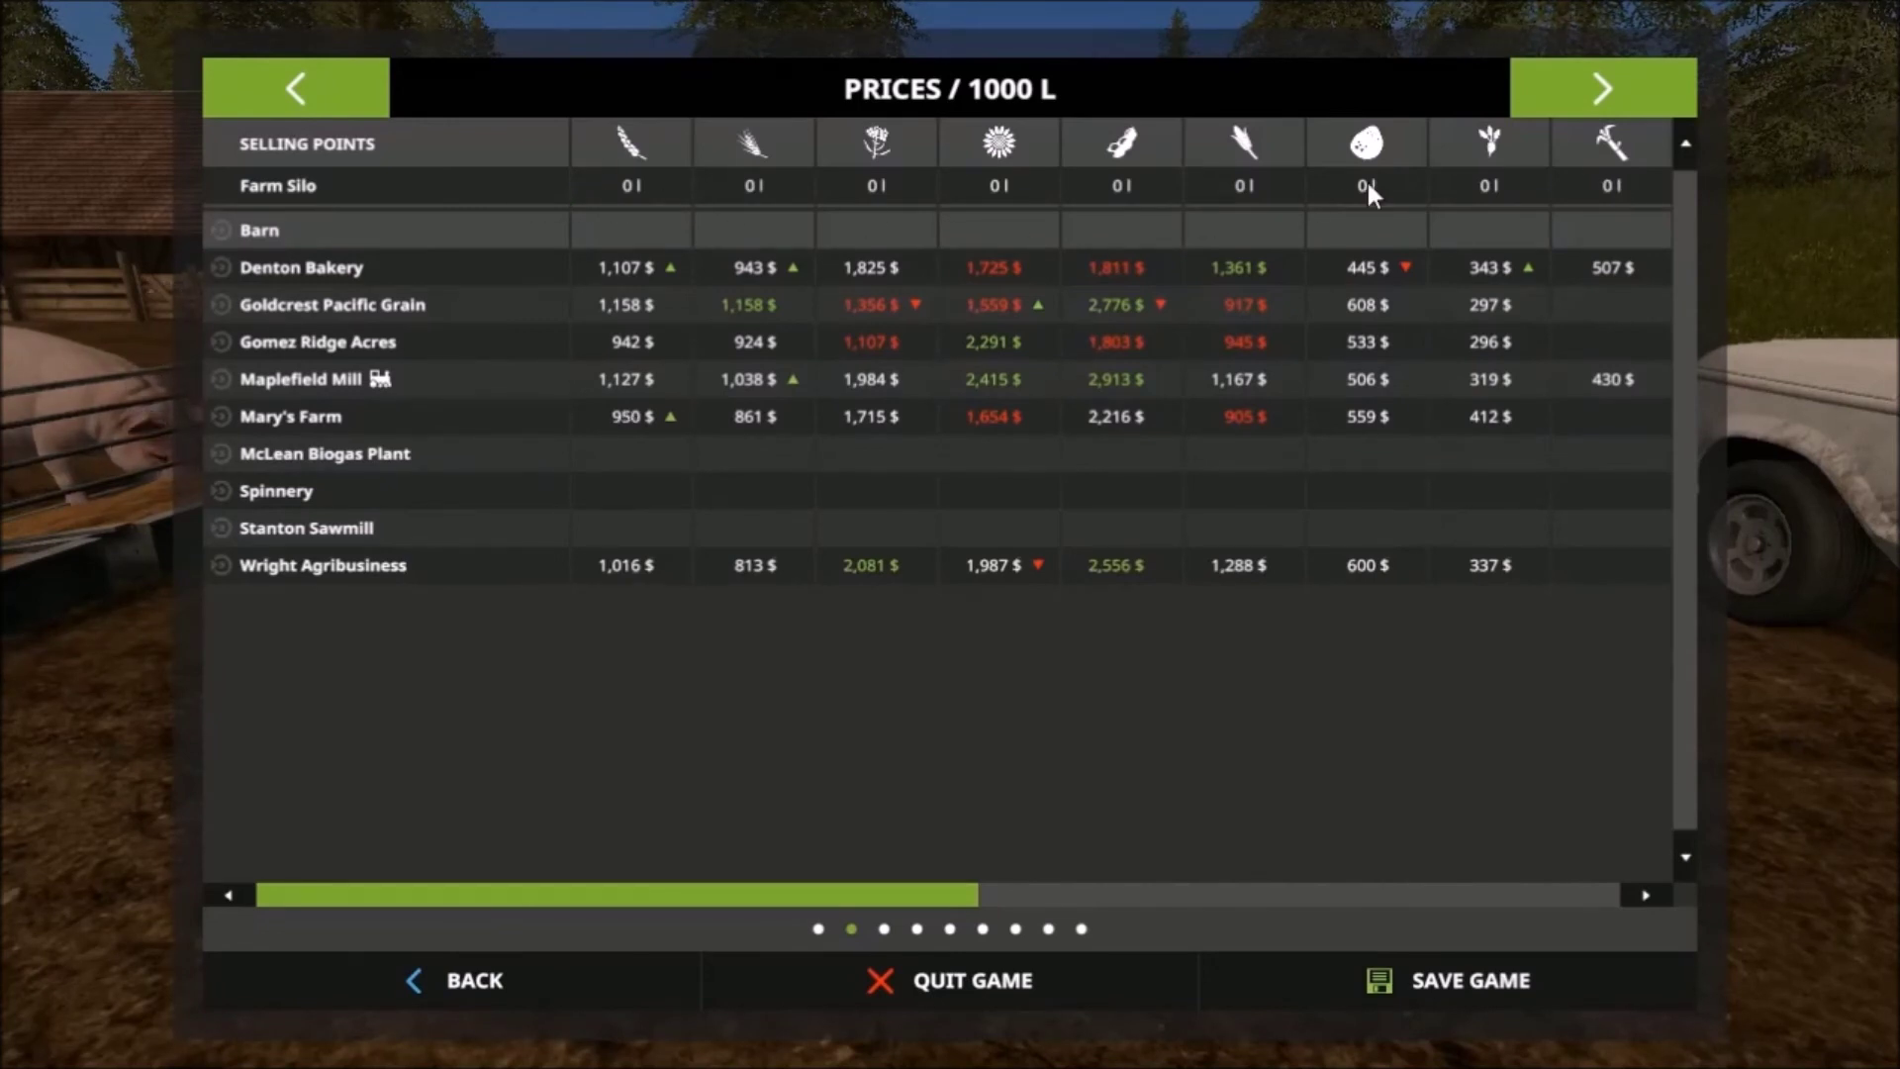
pyautogui.click(321, 101)
pyautogui.click(321, 101)
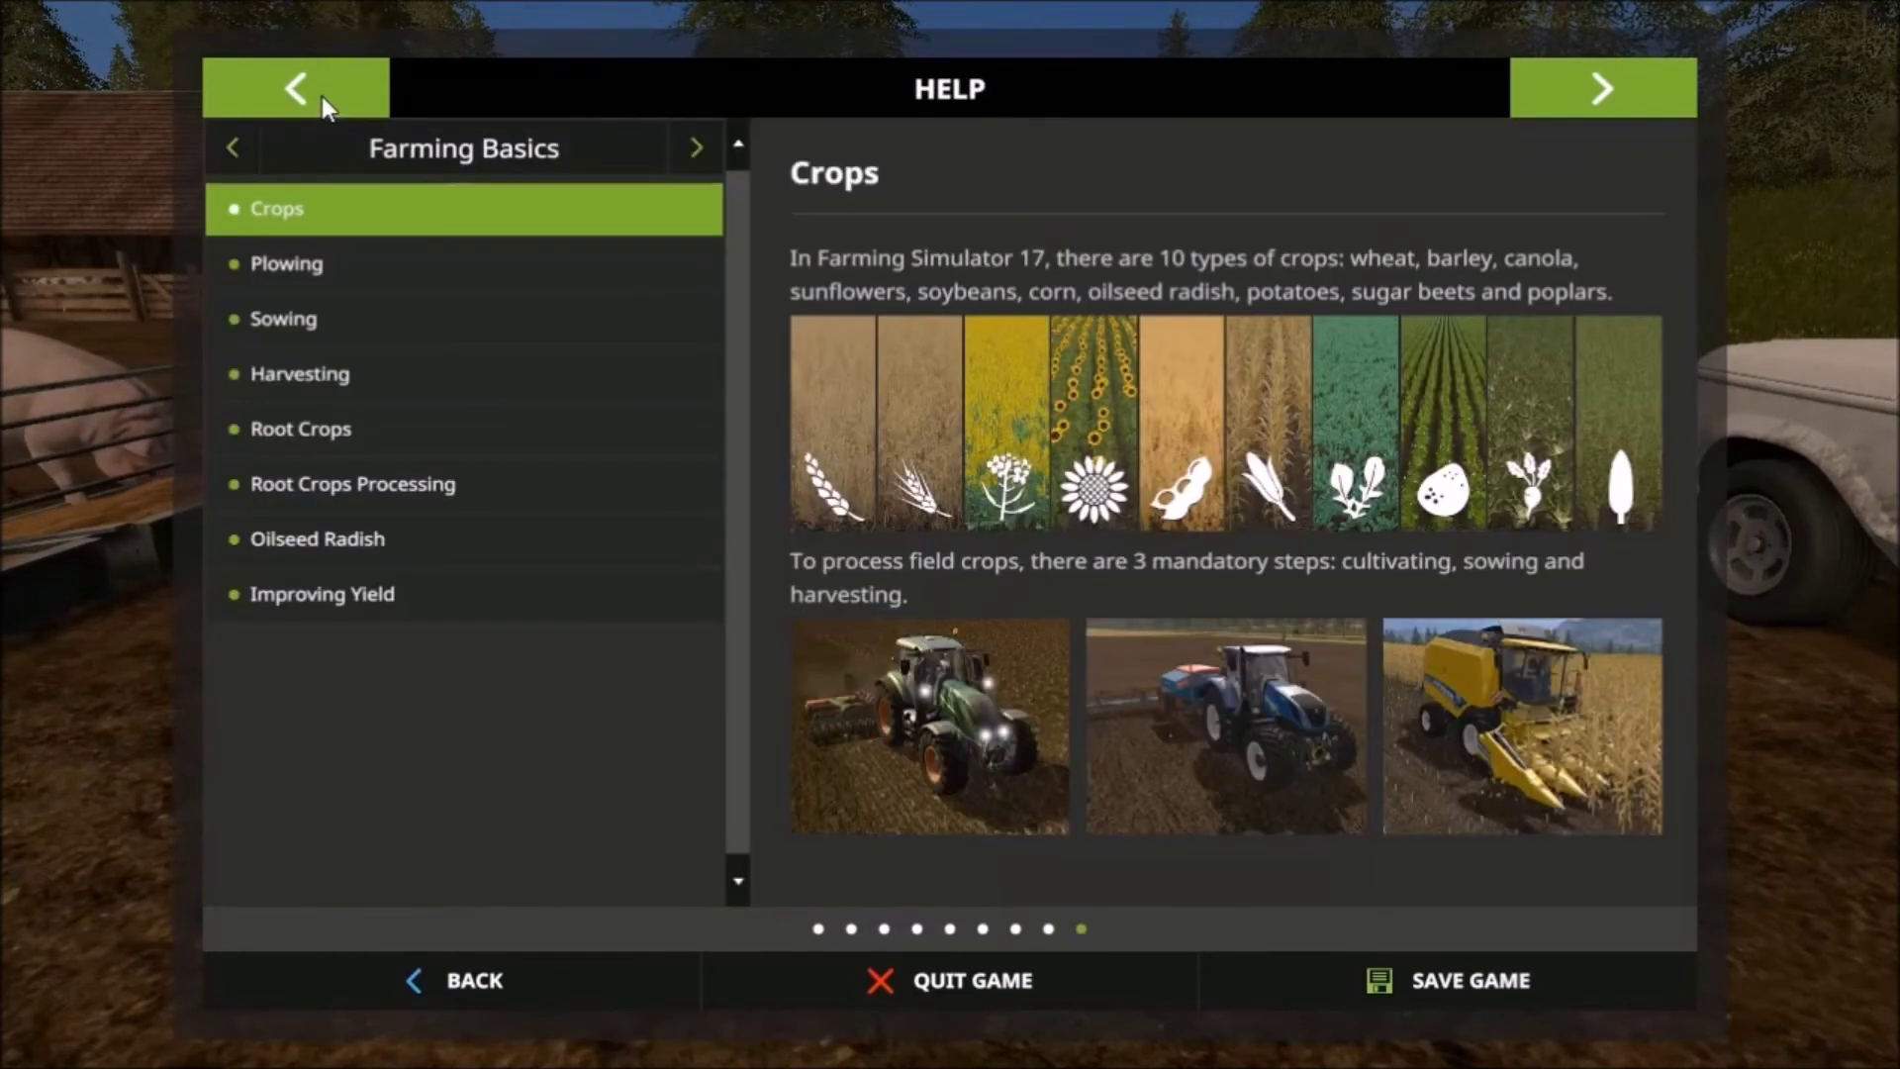
pyautogui.press('Escape')
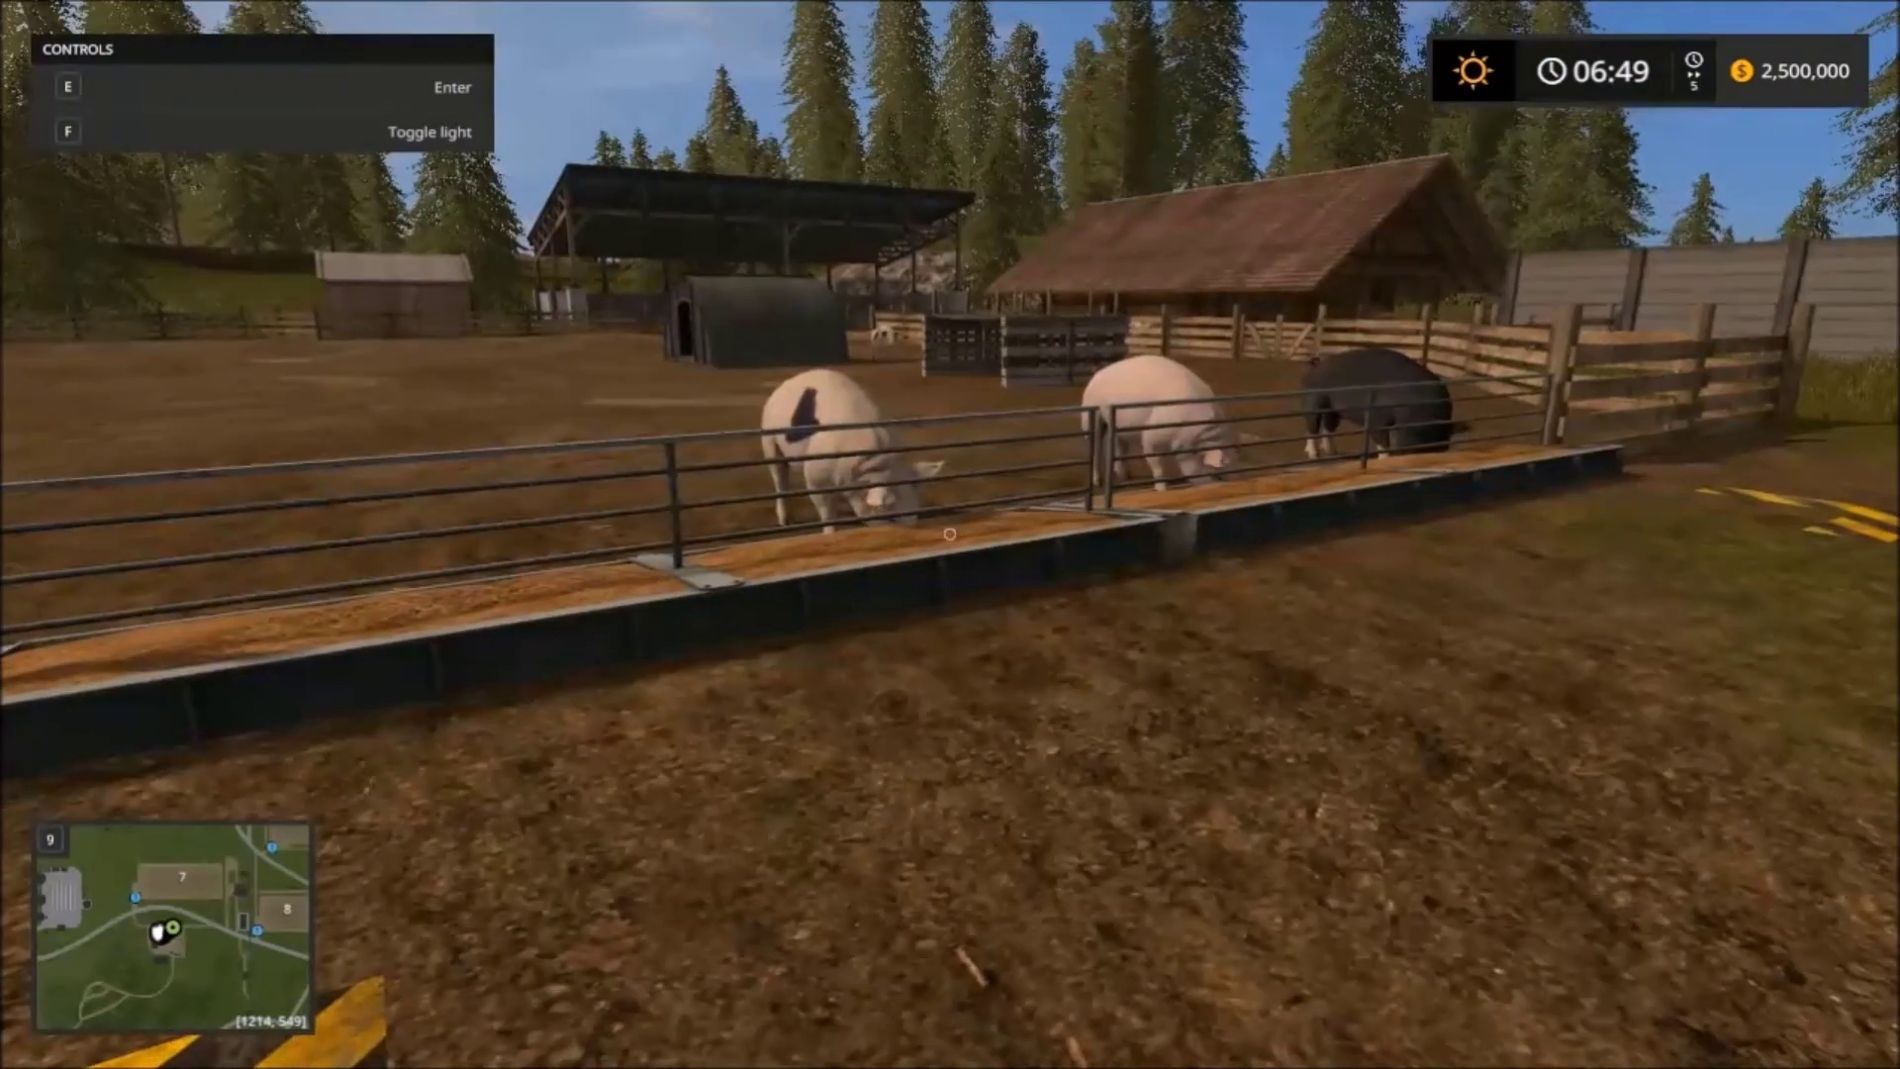
# Get back into the pickup and drive it along the fenced cow pasture in town onto the roadside path
pyautogui.press('w')
pyautogui.press('e')
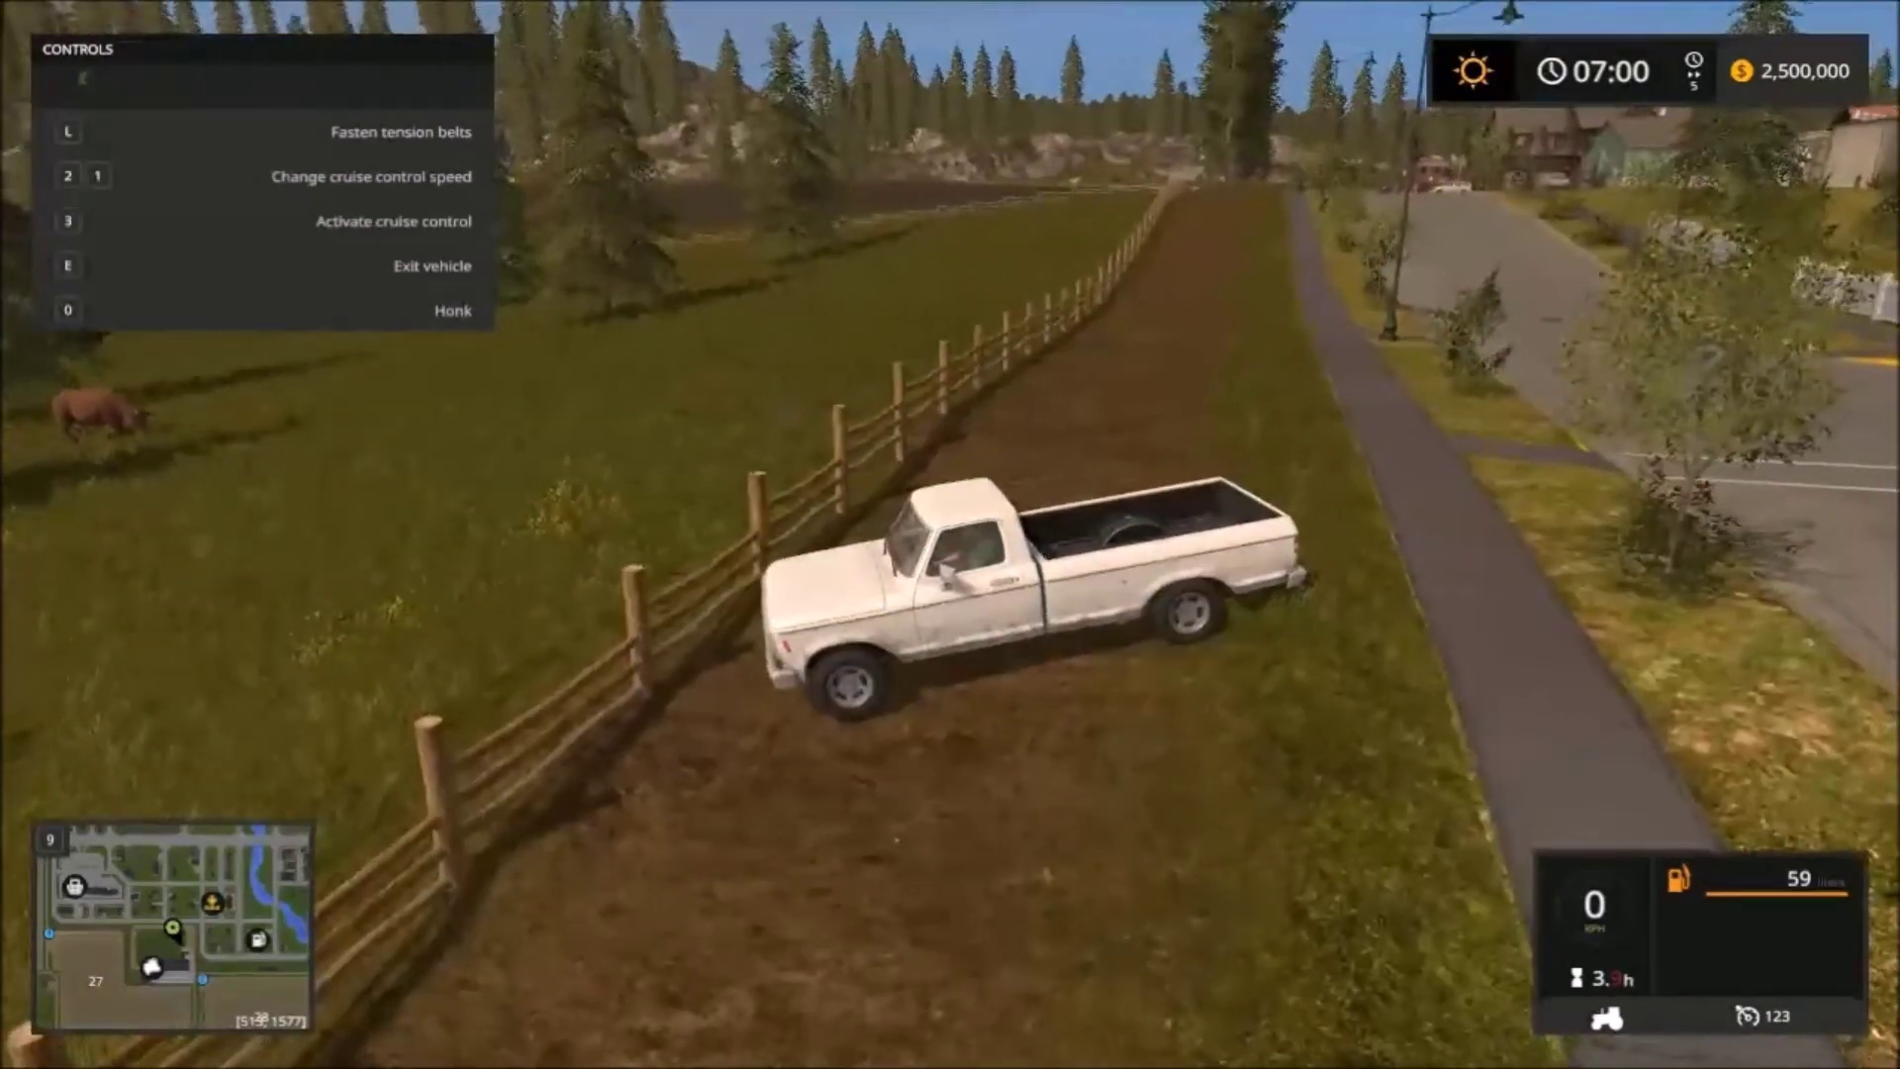
pyautogui.press('w')
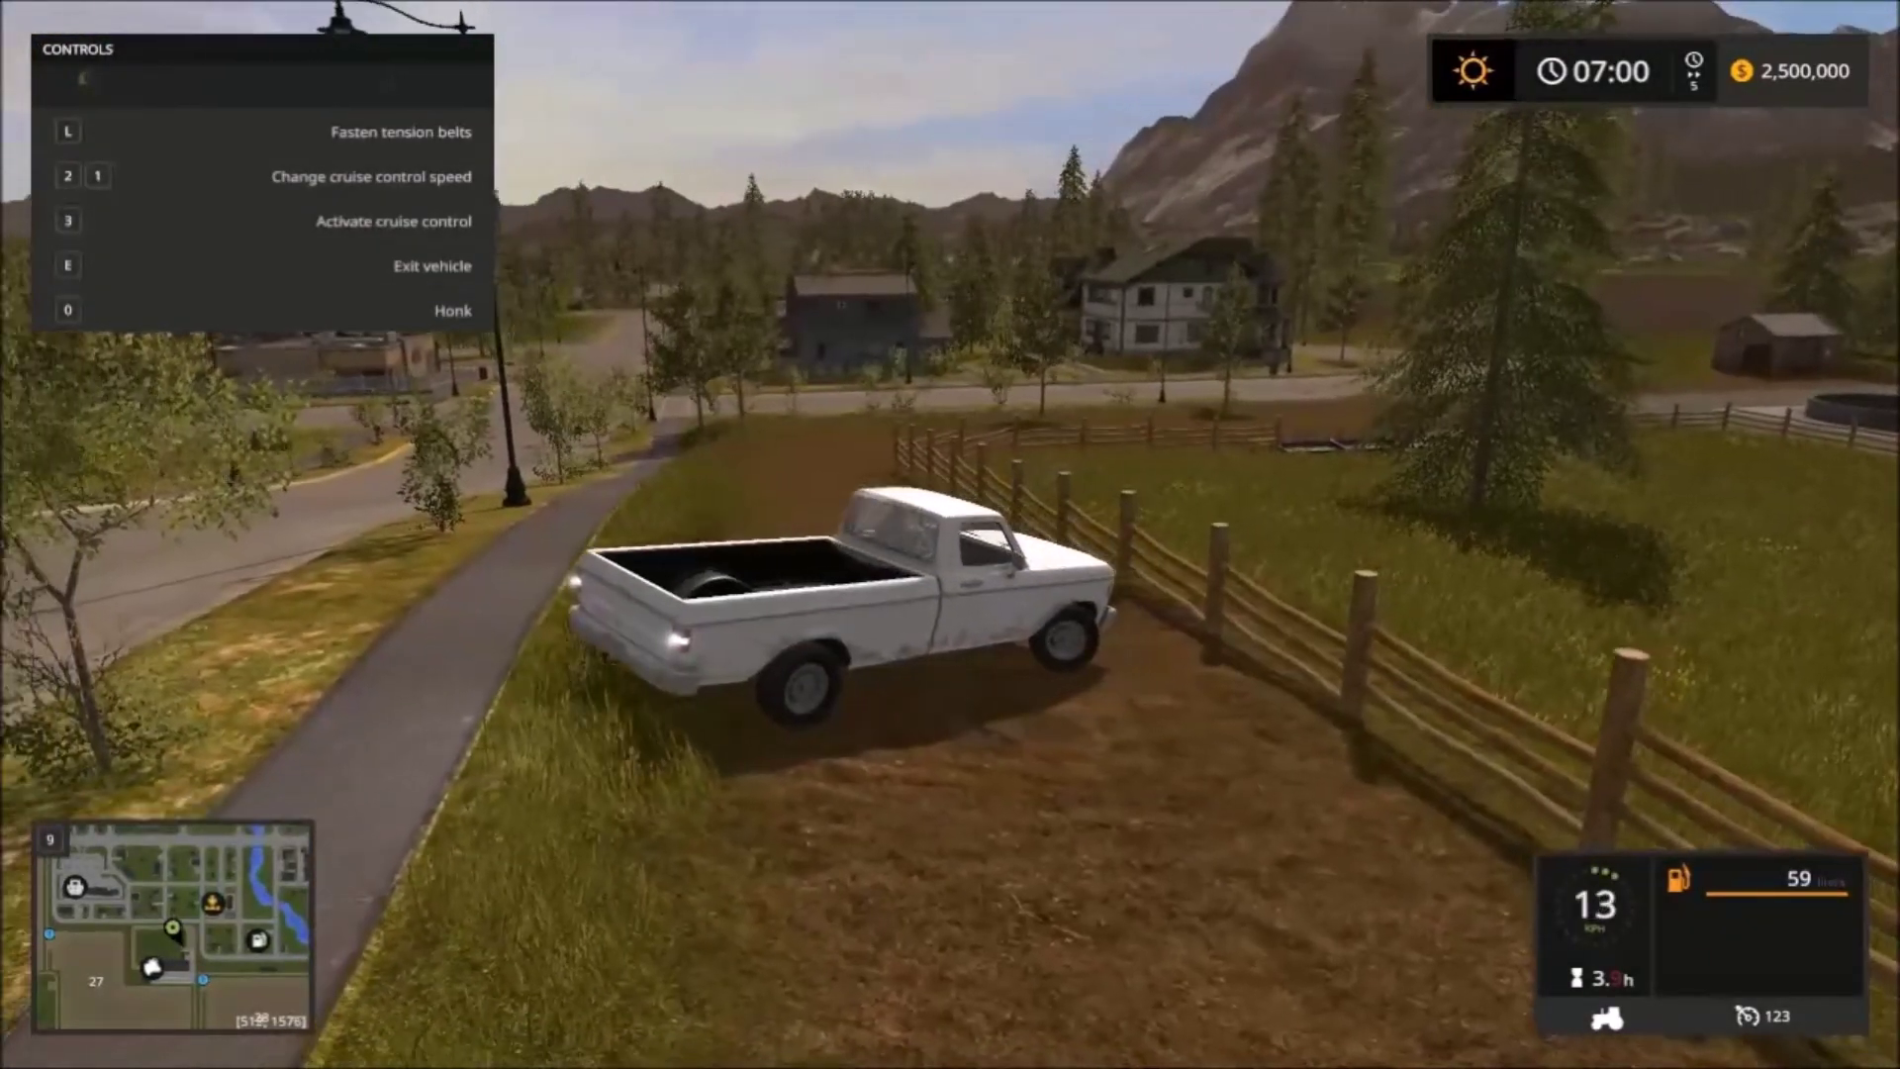
pyautogui.press('a')
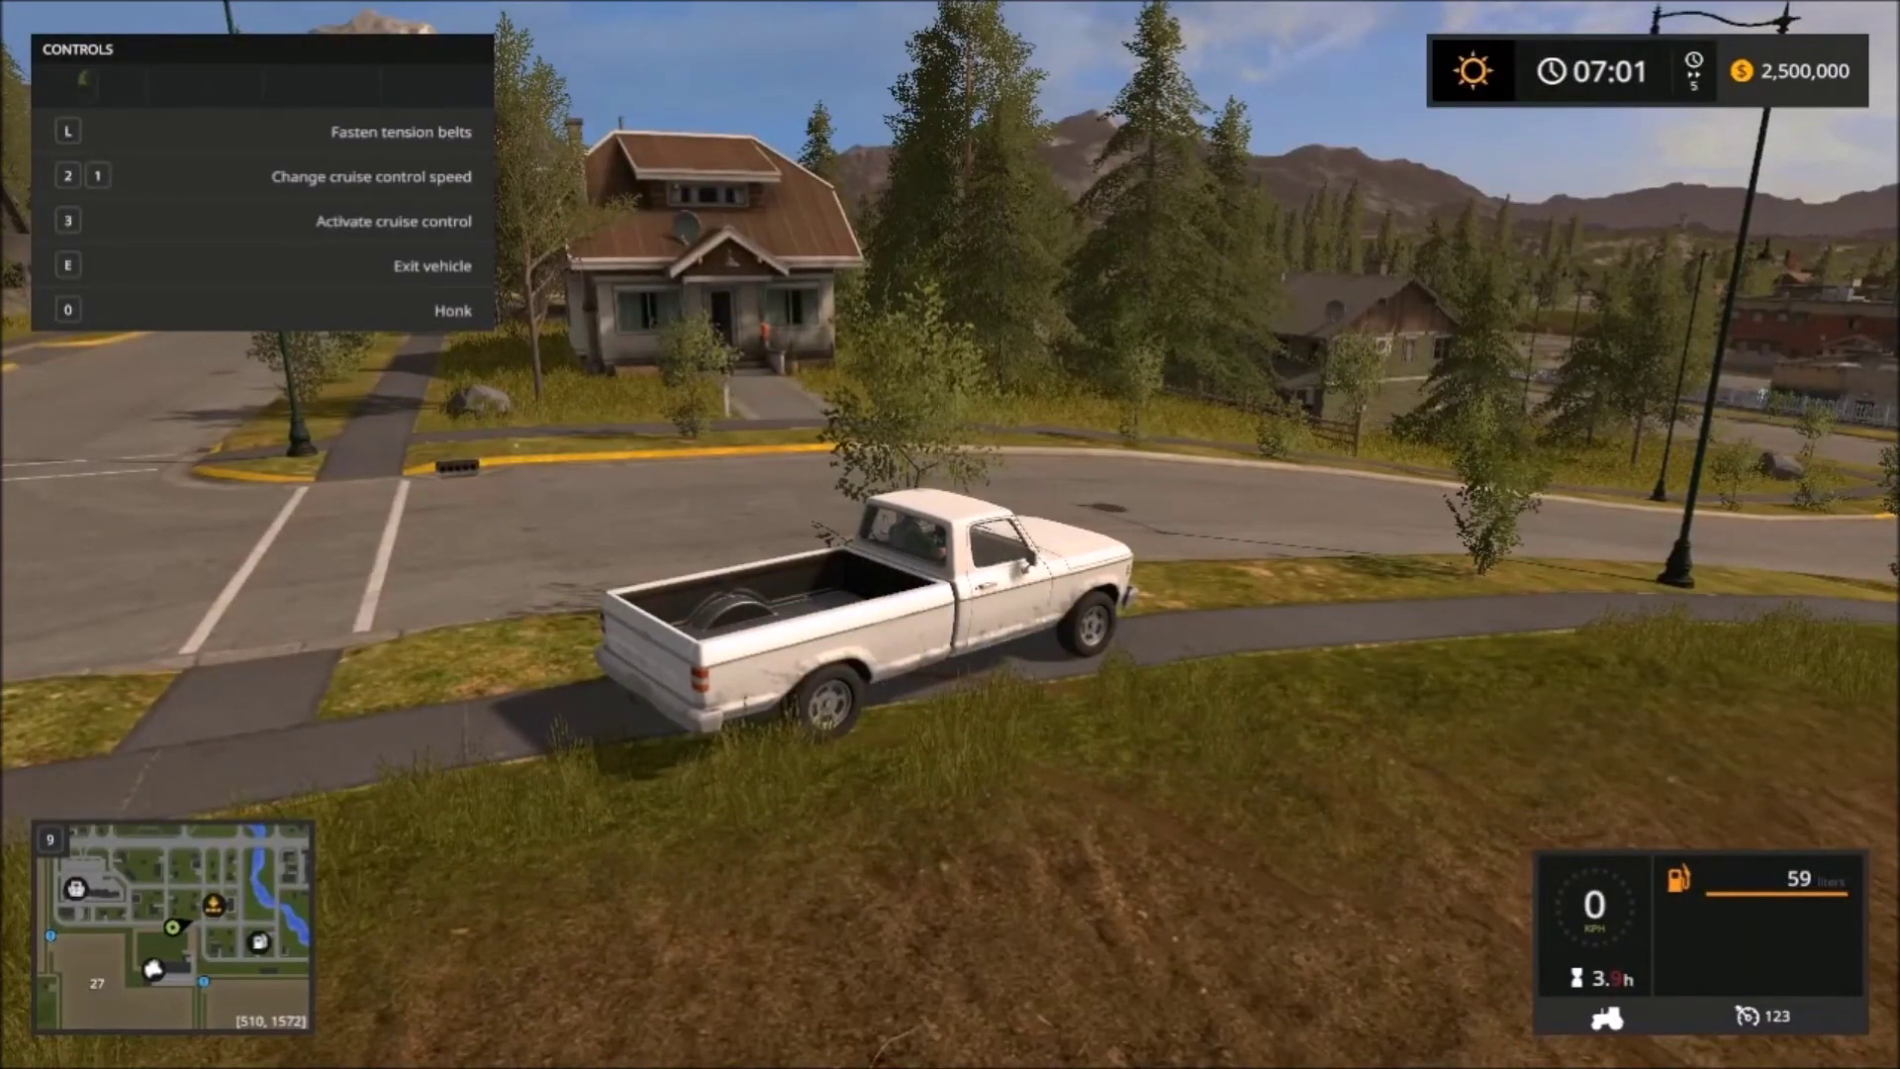
pyautogui.moveTo(950, 535); pyautogui.dragTo(594, 534)
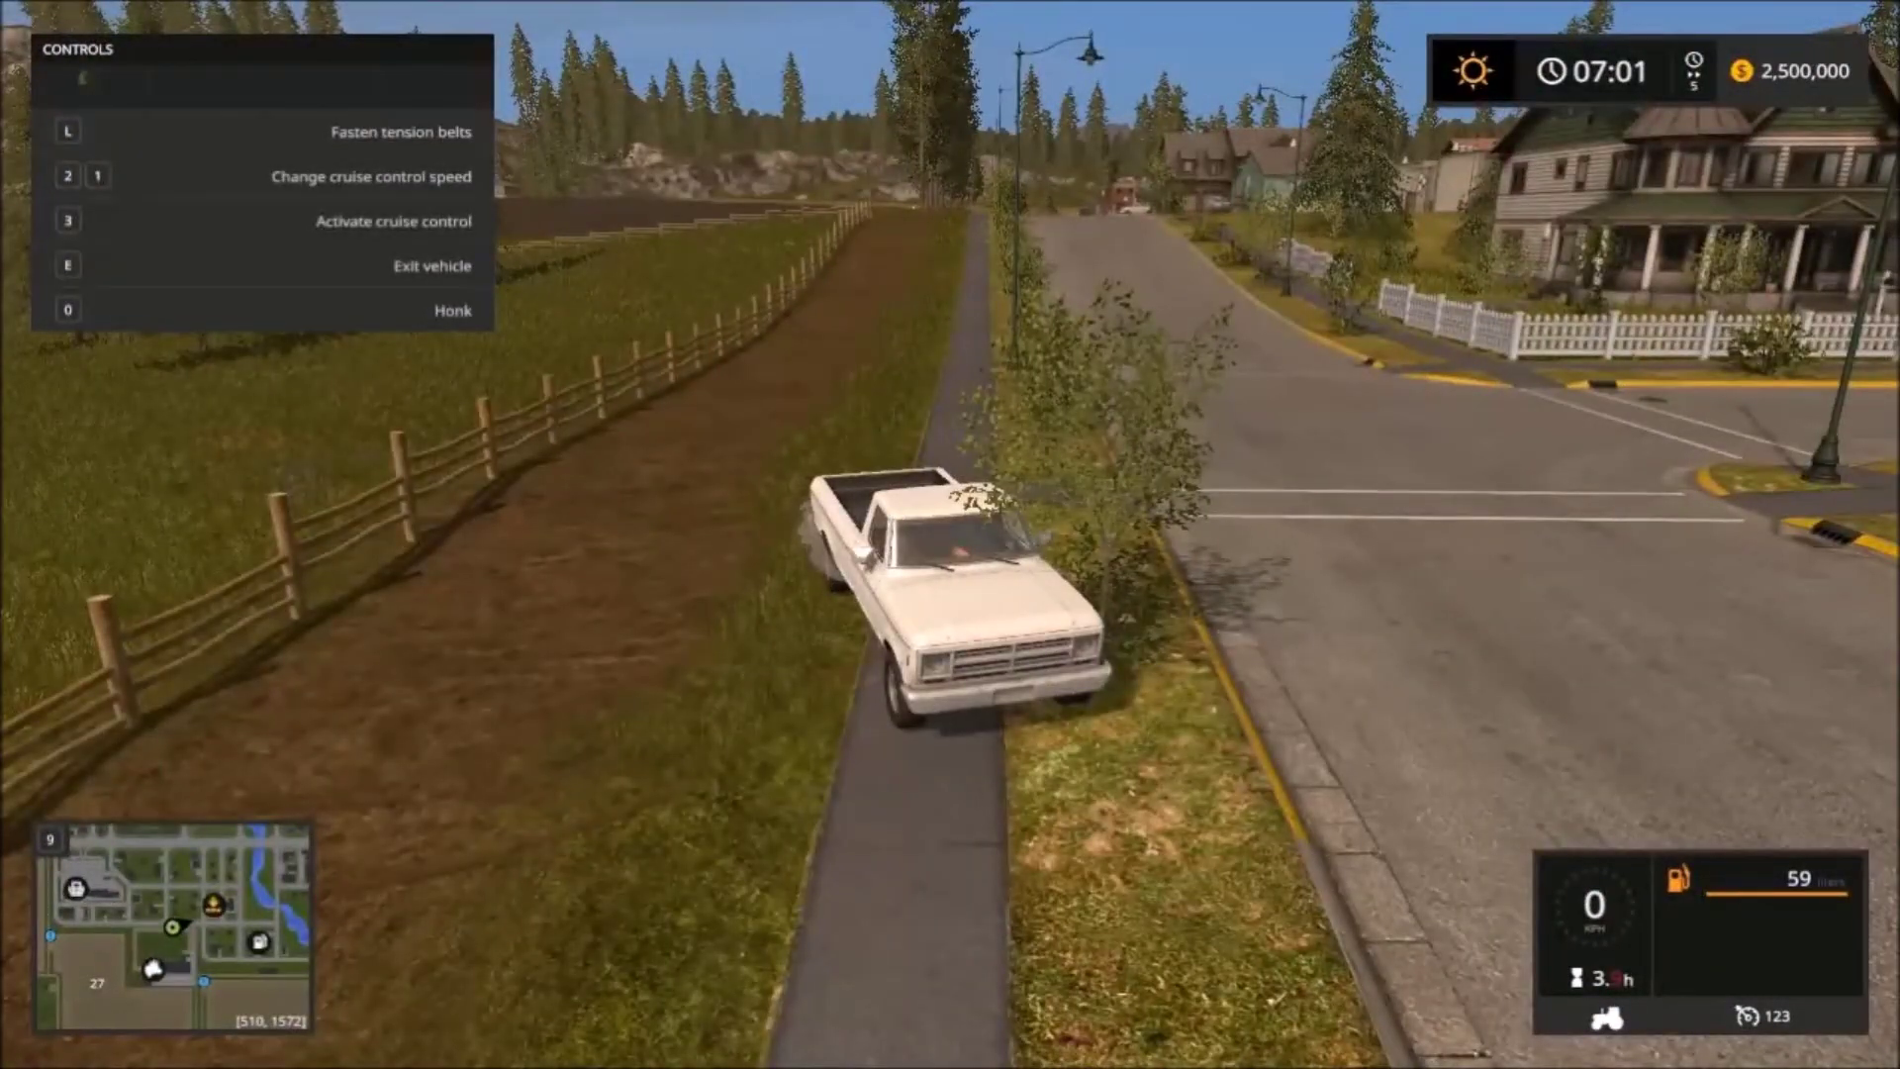